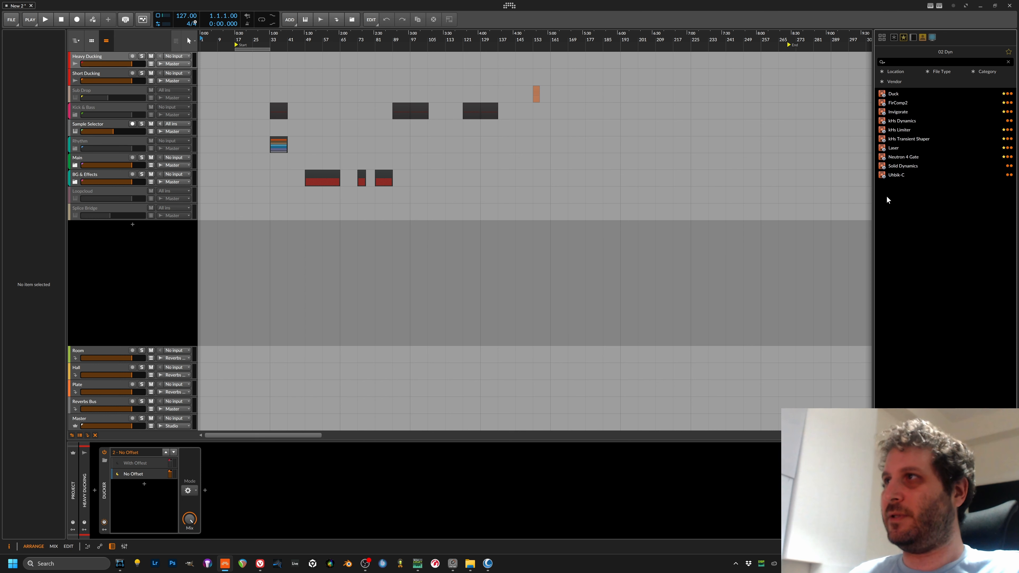
- Show the samples from all locations in the browser
click(894, 37)
click(895, 82)
click(939, 72)
click(898, 147)
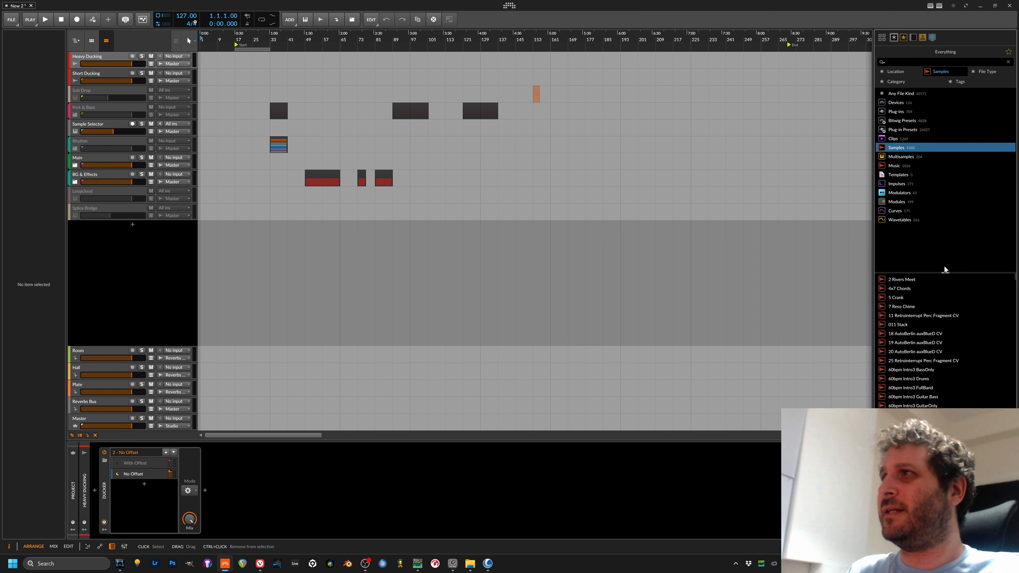
- Audition the sample 122bpm Pride SN HH 12 and place it on a new audio track from bar 17 to bar 33
scroll(932, 297, down, 10)
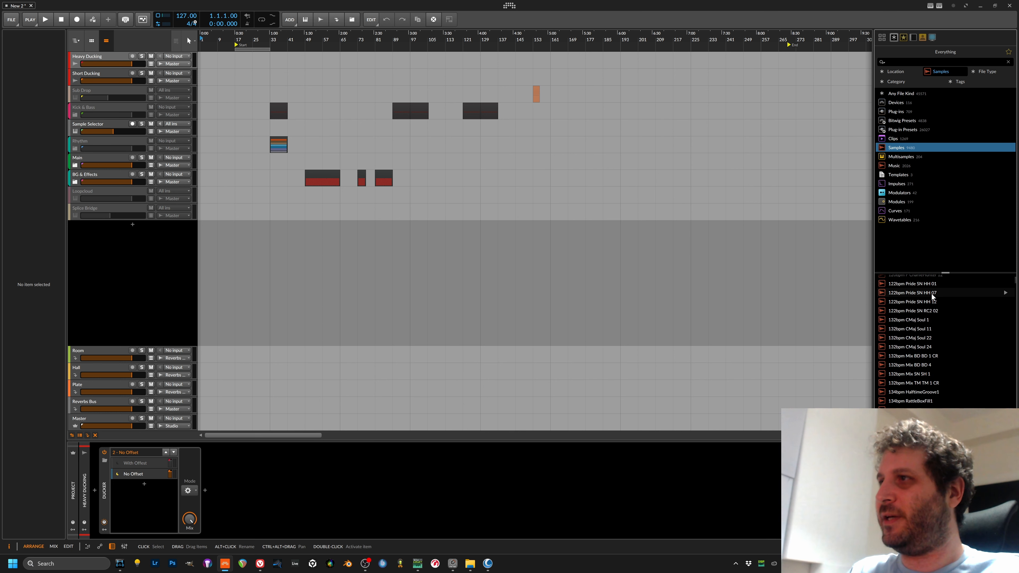
scroll(931, 293, up, 1)
click(1006, 330)
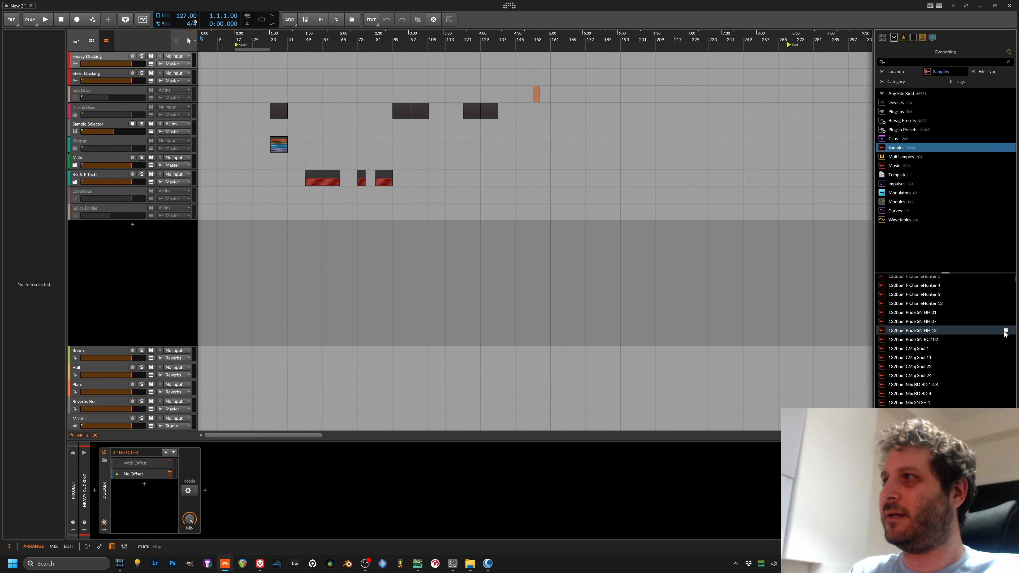
drag(1006, 330, 235, 228)
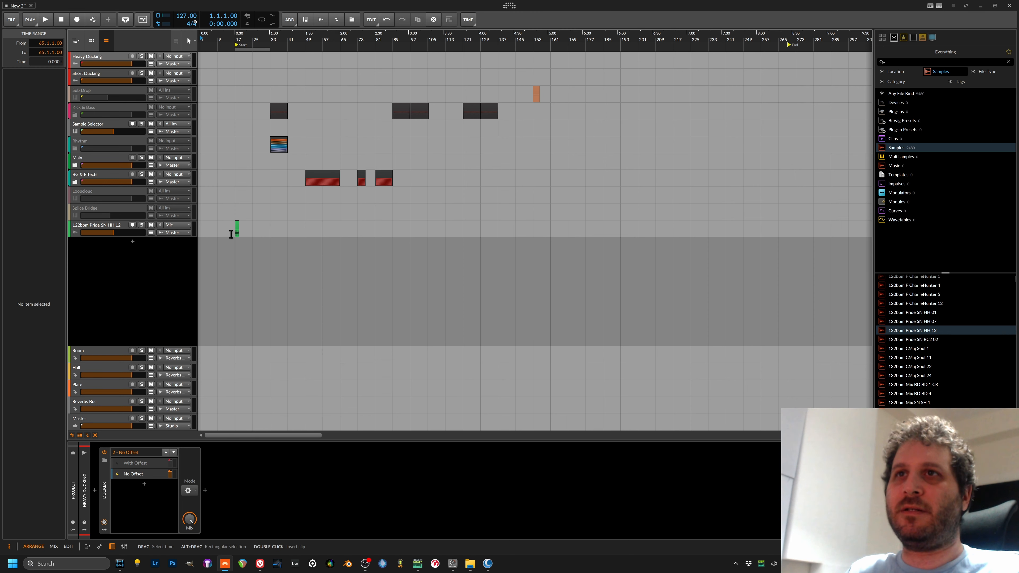
scroll(227, 235, up, 3)
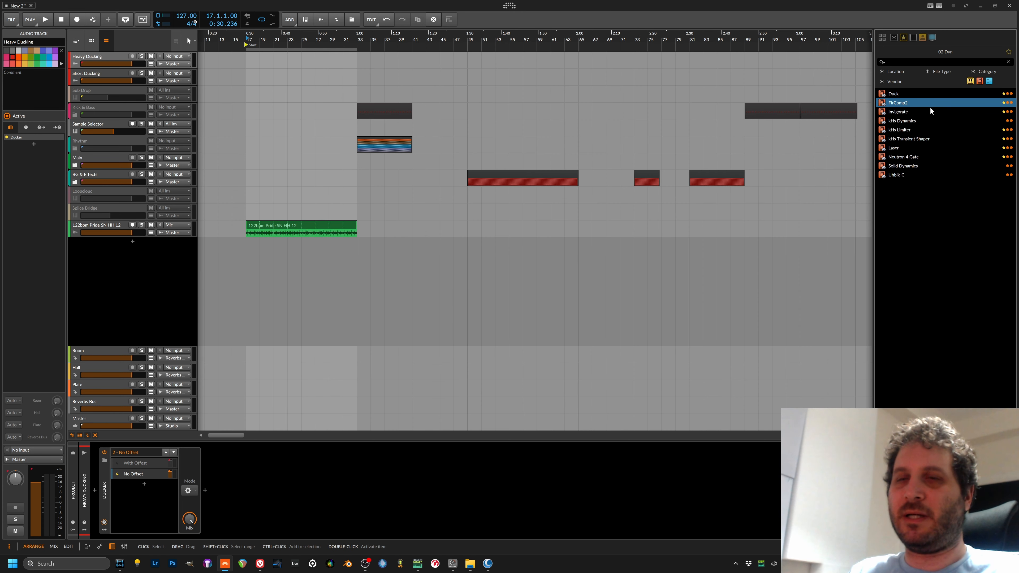
- Add the FirComp2 compressor from the 02 Dyn collection to the 122bpm Pride SN HH 12 track
drag(905, 104, 361, 405)
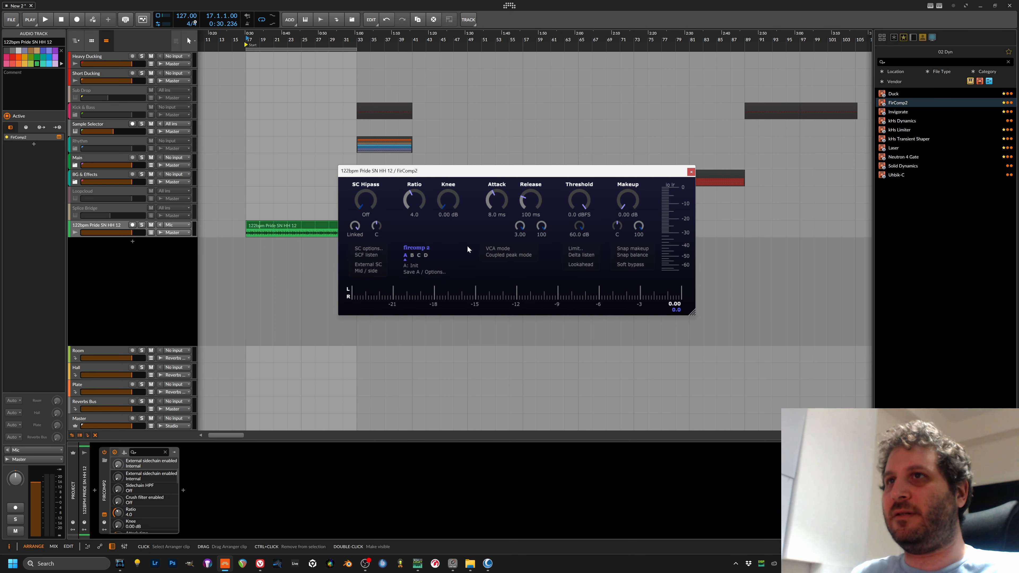
- Try the compressor's limiting mode with infinite ratio and 0-sample attack, and revert it
click(576, 251)
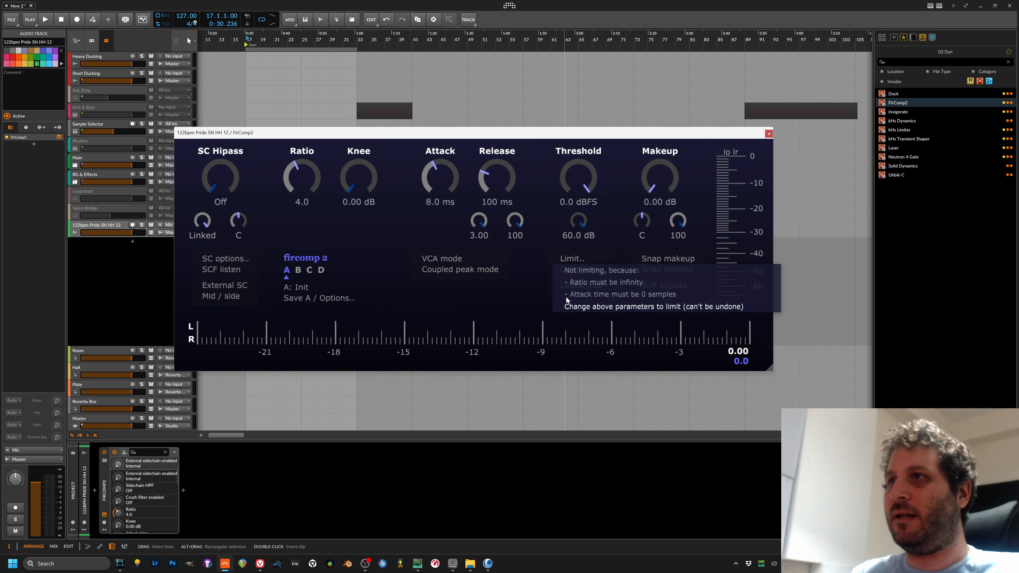
click(618, 310)
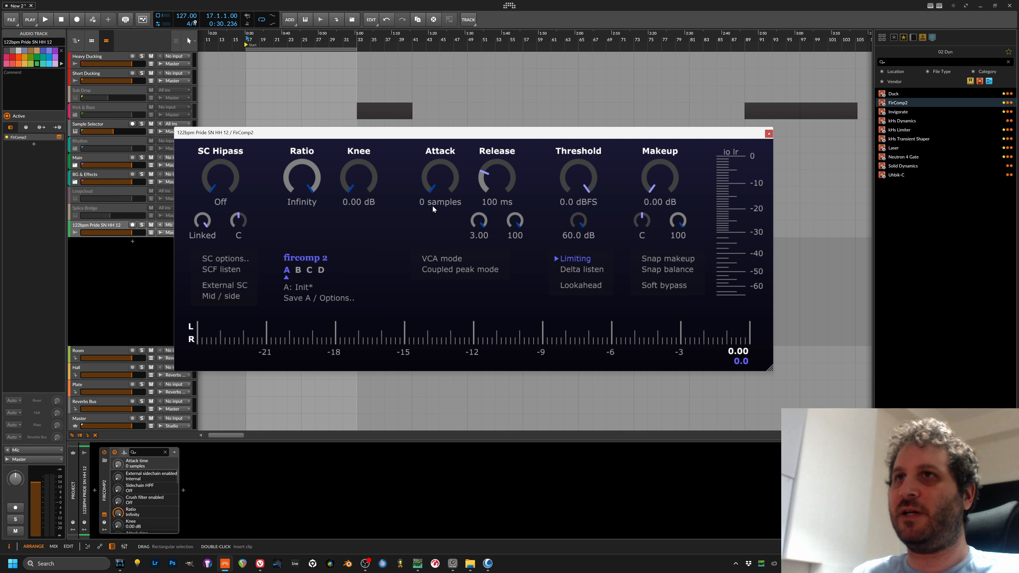
key(ctrl+z)
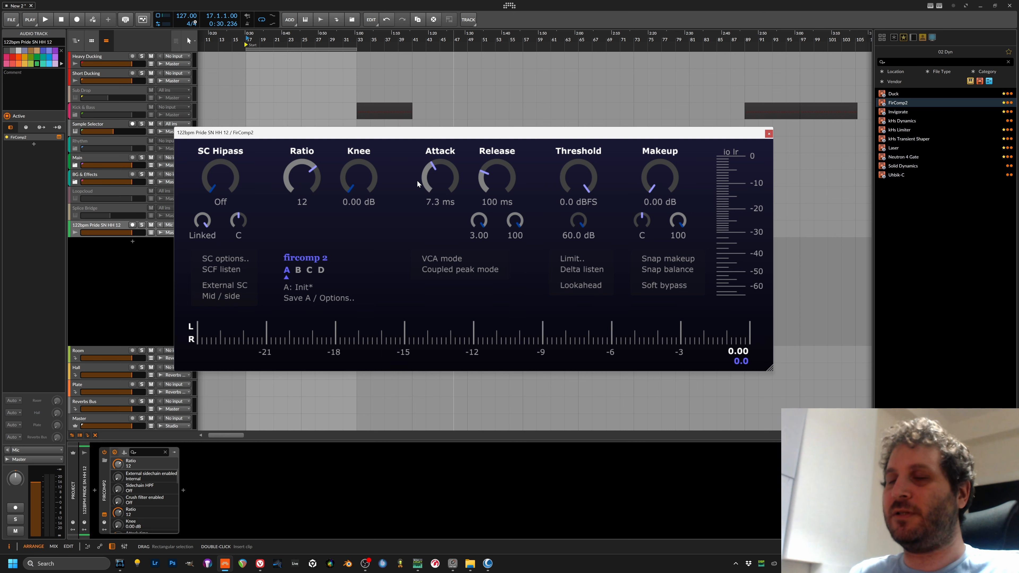
- Set the compressor to ratio 8.0, attack 22.4 ms, release 31 ms and threshold -15.6 dBFS while the loop plays
drag(315, 133, 524, 104)
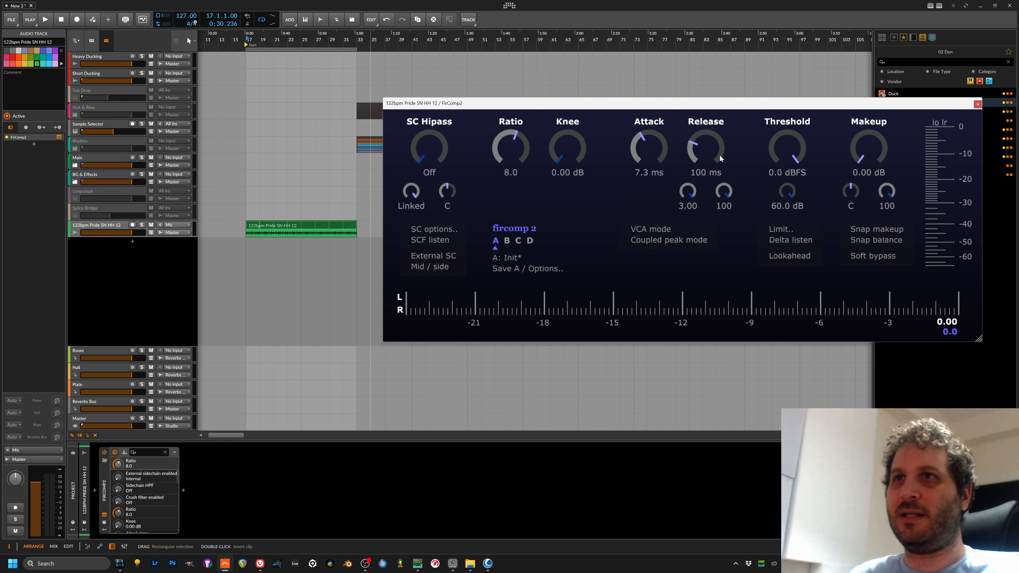
key(space)
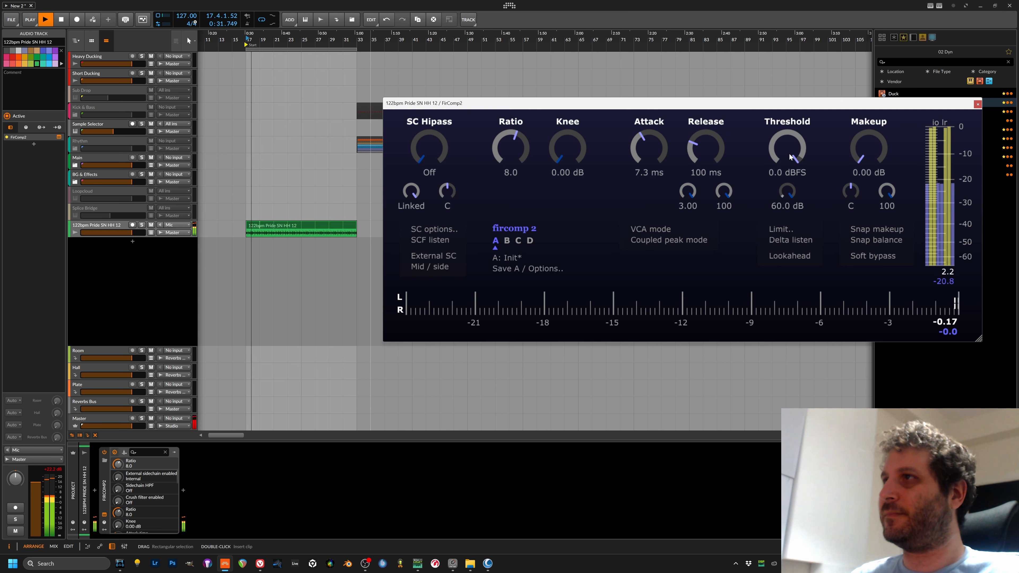
drag(787, 175, 776, 217)
drag(649, 150, 653, 104)
drag(723, 149, 755, 162)
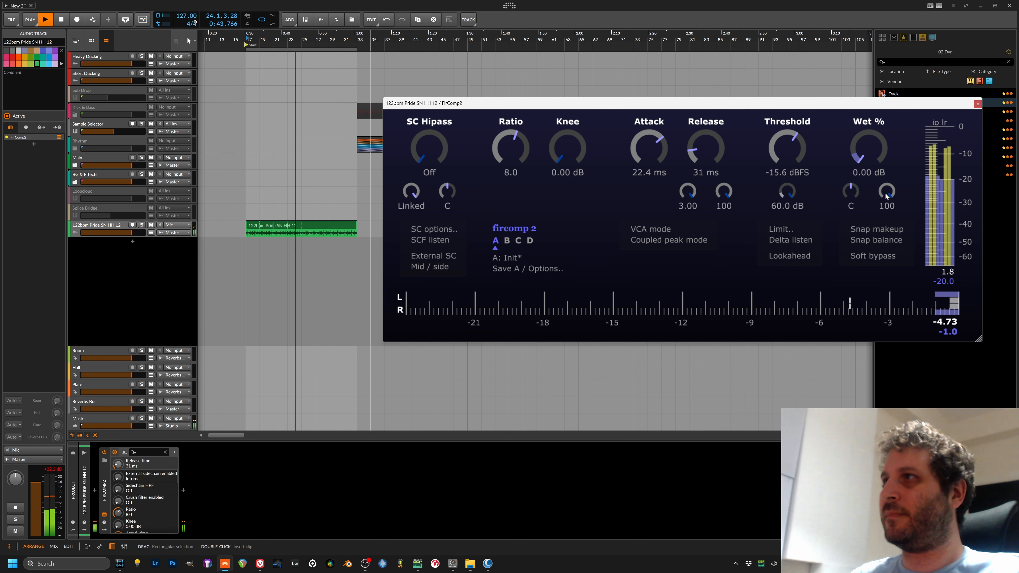
- Set the makeup gain to 2.11 dB, using the wet mix to compare levels and returning it to 100
drag(886, 191, 899, 153)
click(882, 229)
drag(888, 192, 911, 188)
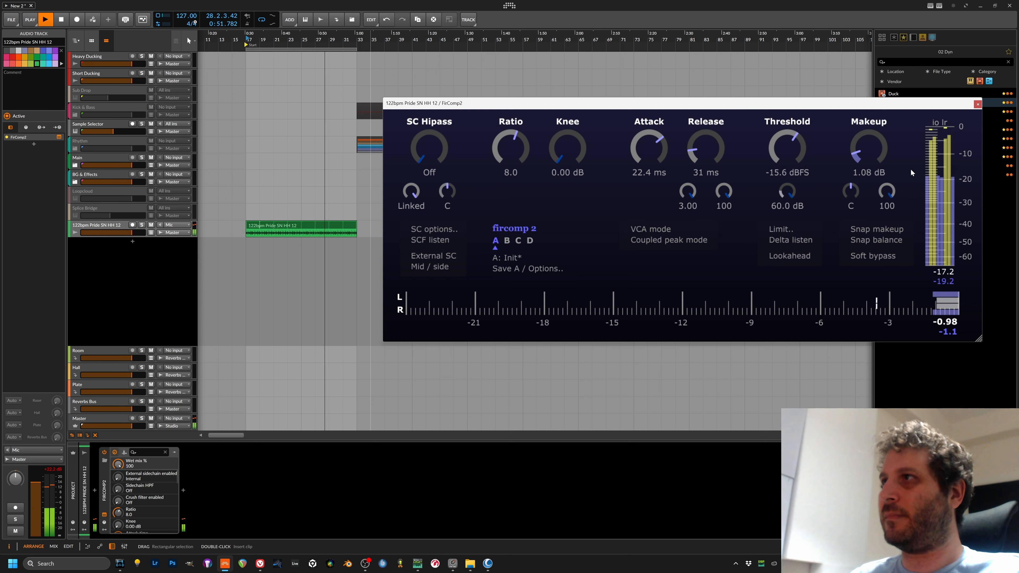
drag(867, 151, 867, 137)
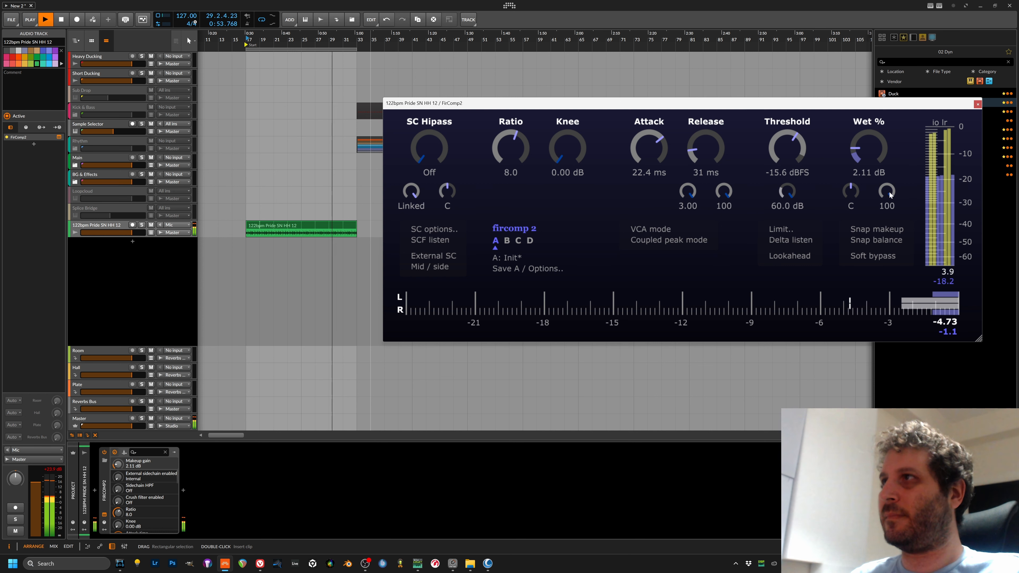
mouse_move(886, 191)
mouse_down()
mouse_move(854, 398)
mouse_move(873, 184)
mouse_up()
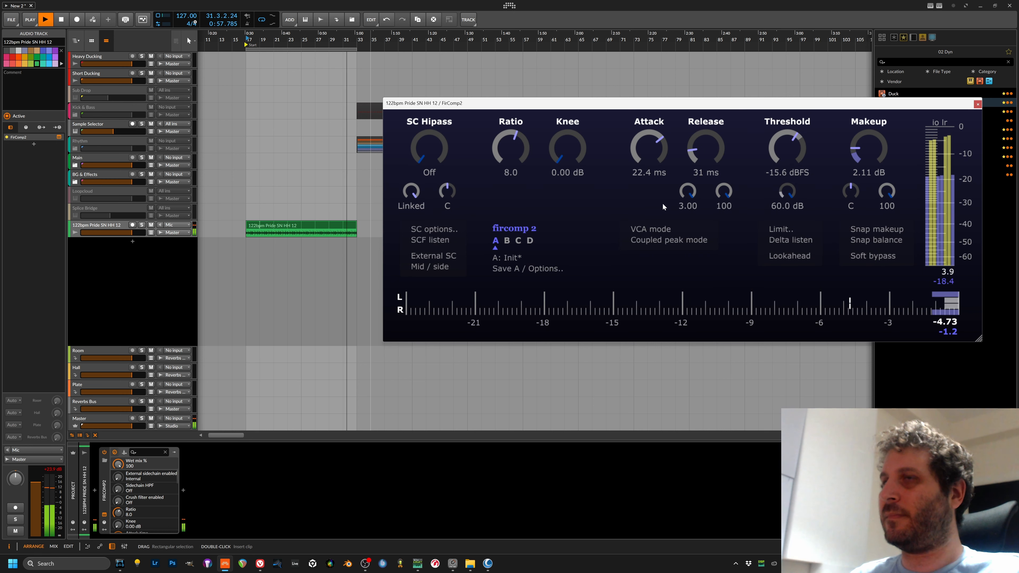
- Play the loop and toggle FirComp2 off and on to compare the dry and compressed sound
click(104, 452)
key(space)
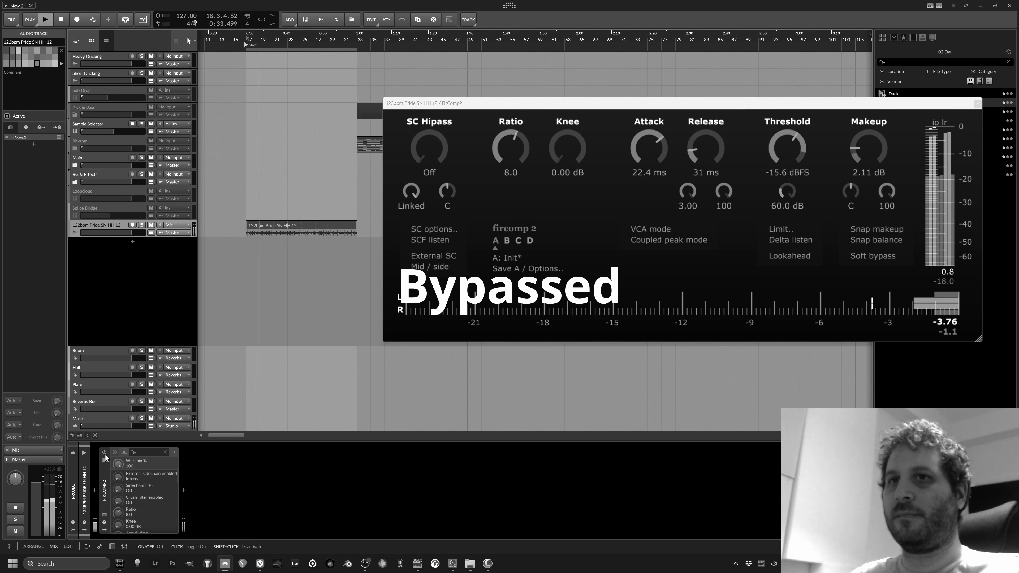
click(105, 453)
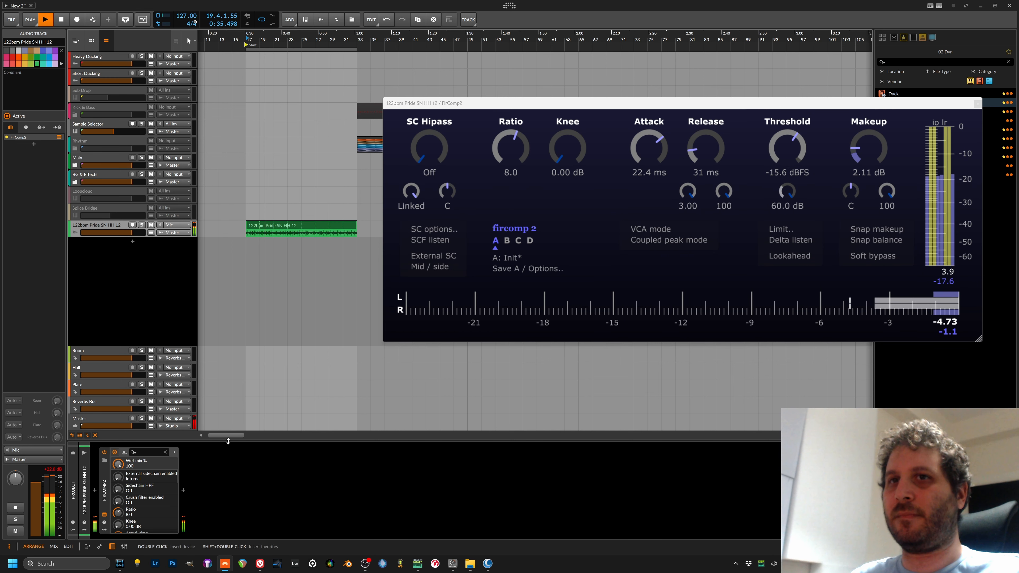
key(space)
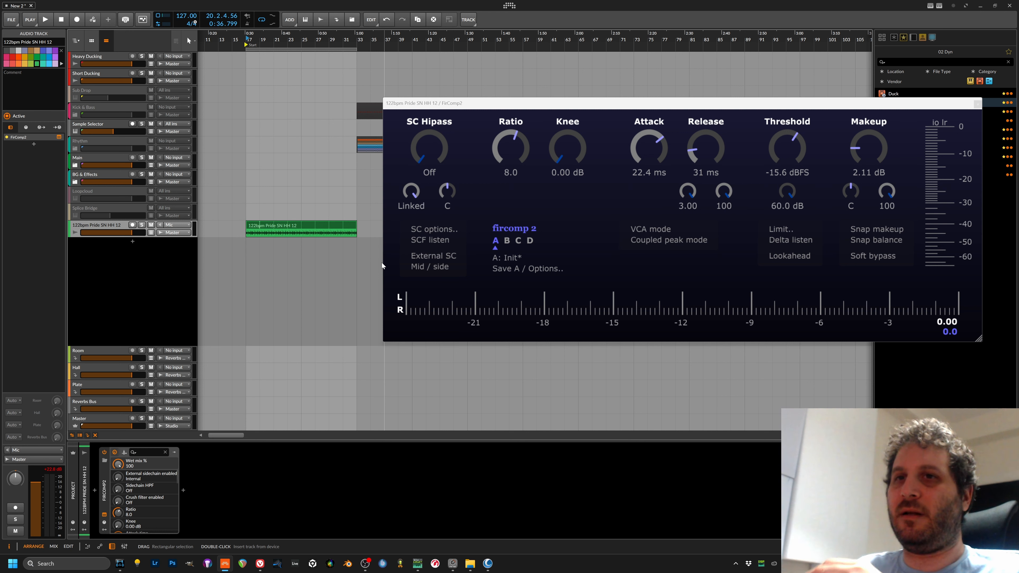
key(space)
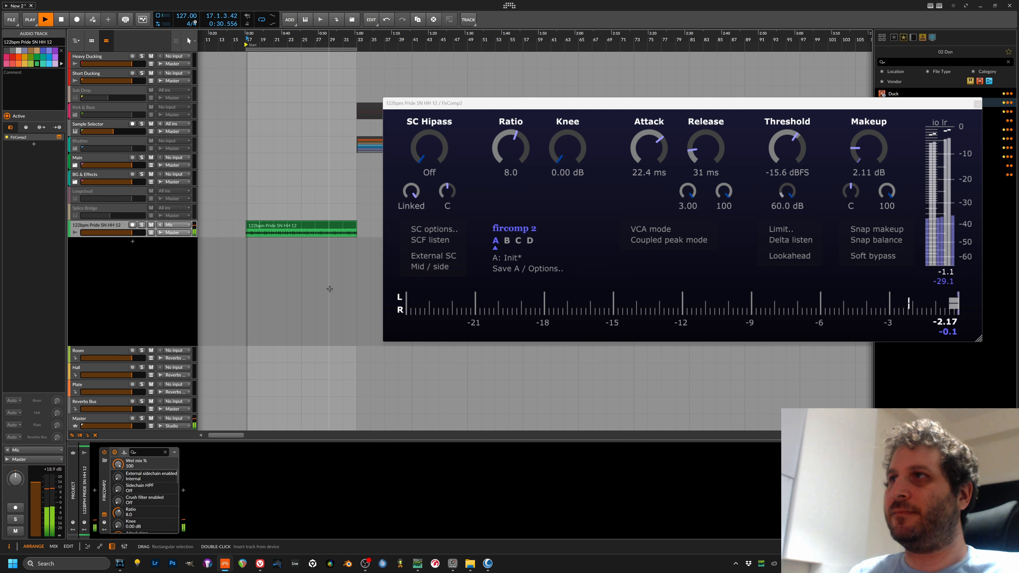
click(104, 452)
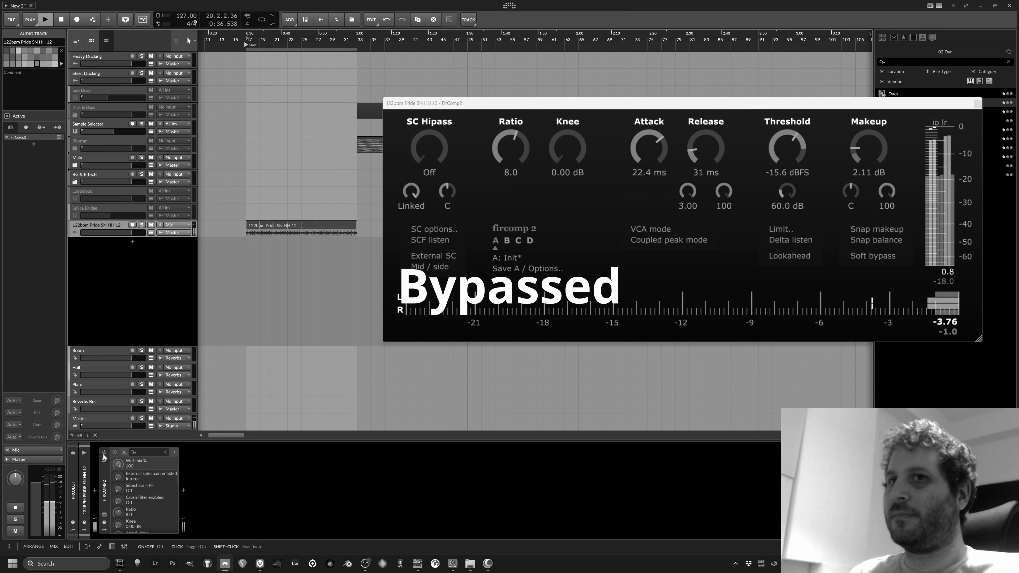
click(104, 453)
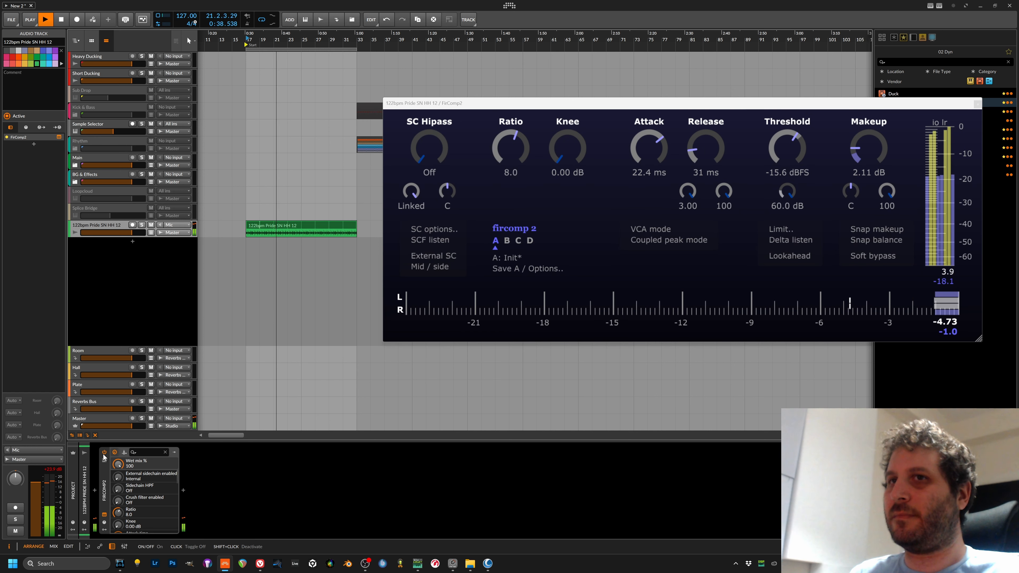
key(space)
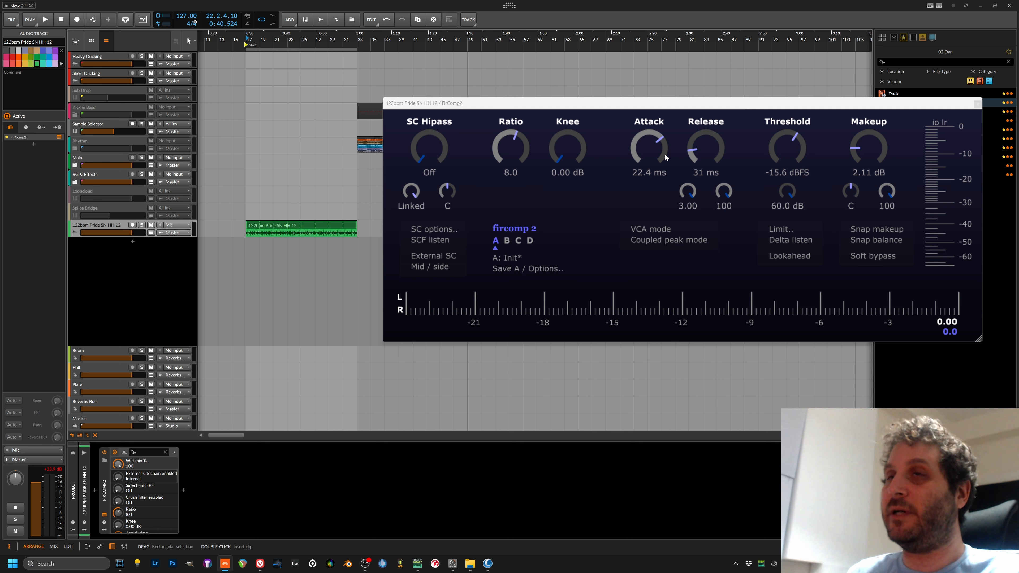
- Compress harder with ratio 20, attack 2.1 ms, release 94 ms, threshold -20.7 dBFS and makeup gain 8.12 dB
drag(649, 157, 650, 228)
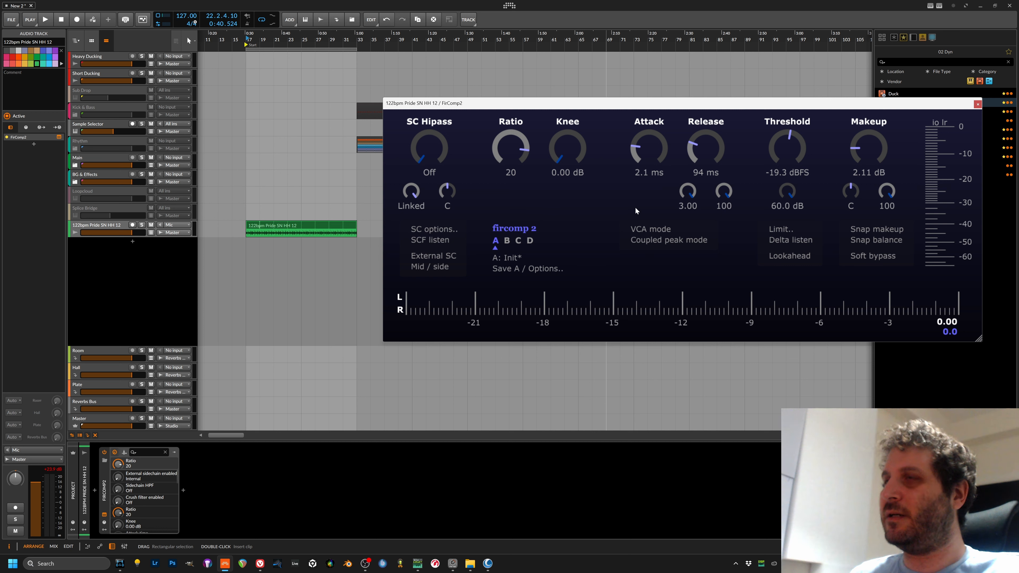
key(space)
drag(795, 153, 797, 161)
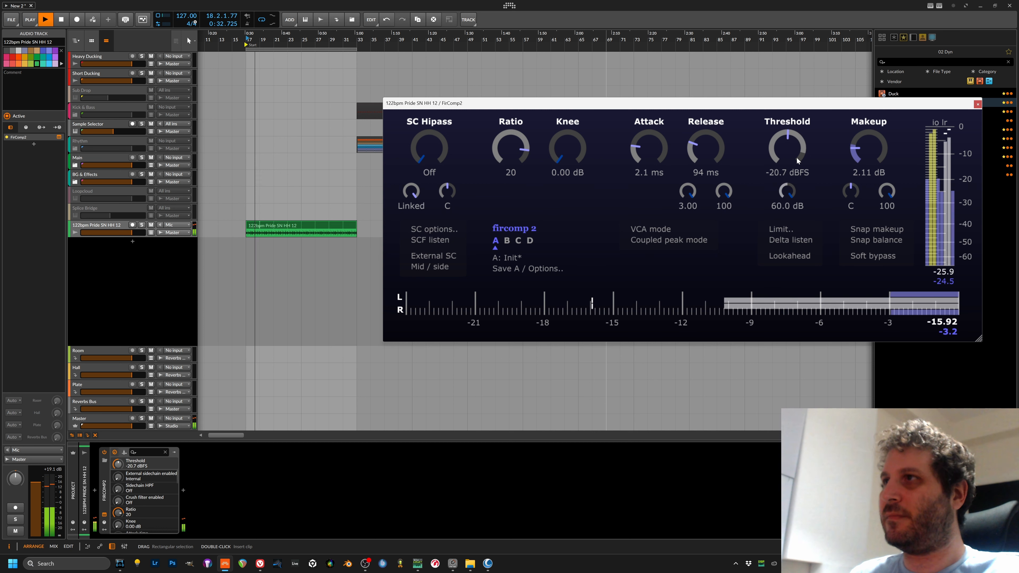
click(862, 229)
mouse_move(862, 152)
mouse_down()
mouse_move(872, 132)
mouse_move(871, 146)
mouse_move(866, 140)
mouse_up()
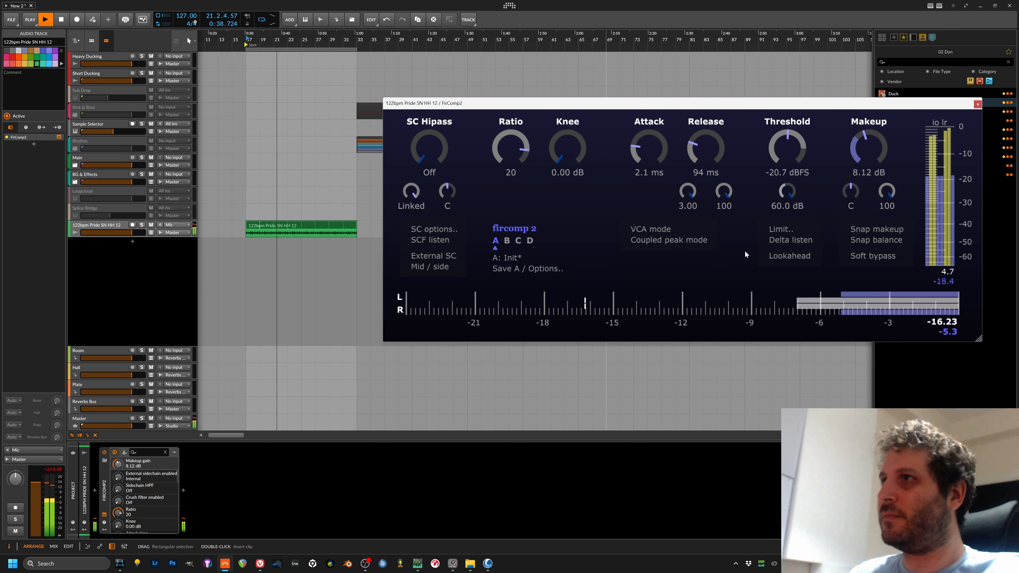
- Bypass and re-enable the compressor during playback to compare the heavier compression with the dry loop
click(104, 454)
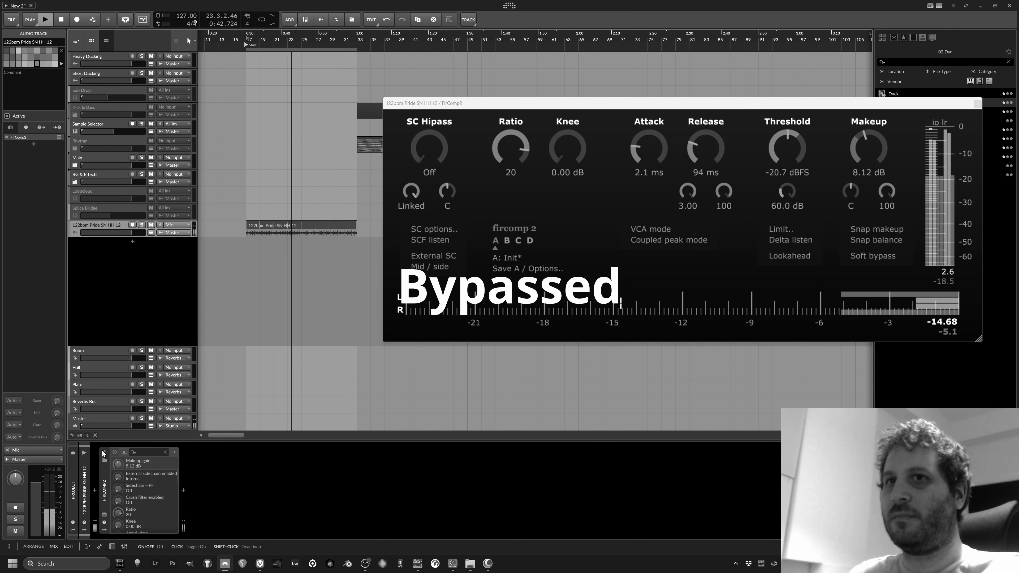
click(103, 454)
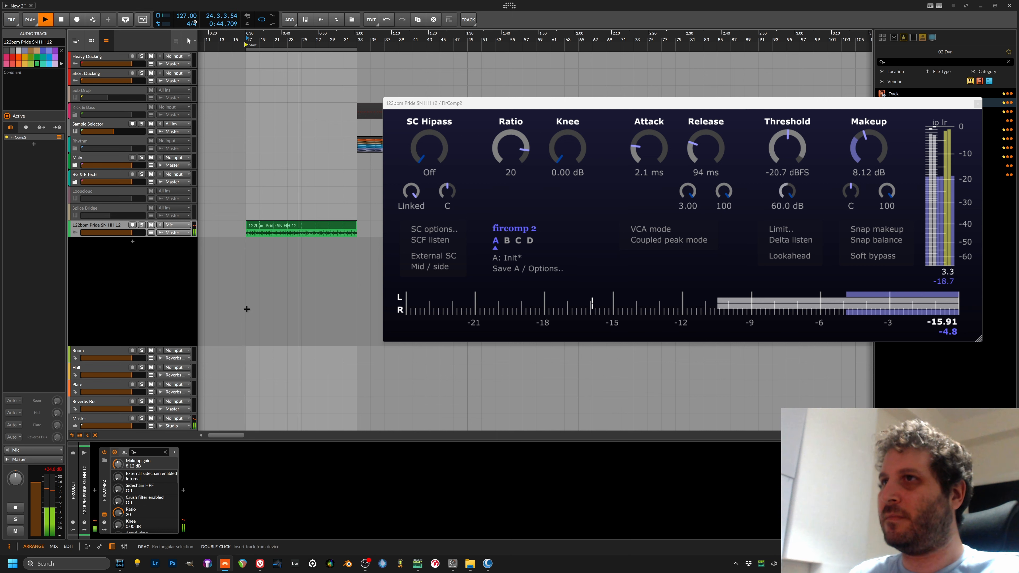
- Set the release to 37 ms, the ratio to 24 and the wet mix to 55, and stop playback
mouse_move(705, 152)
mouse_down()
mouse_move(700, 197)
mouse_move(698, 151)
mouse_move(698, 163)
mouse_up()
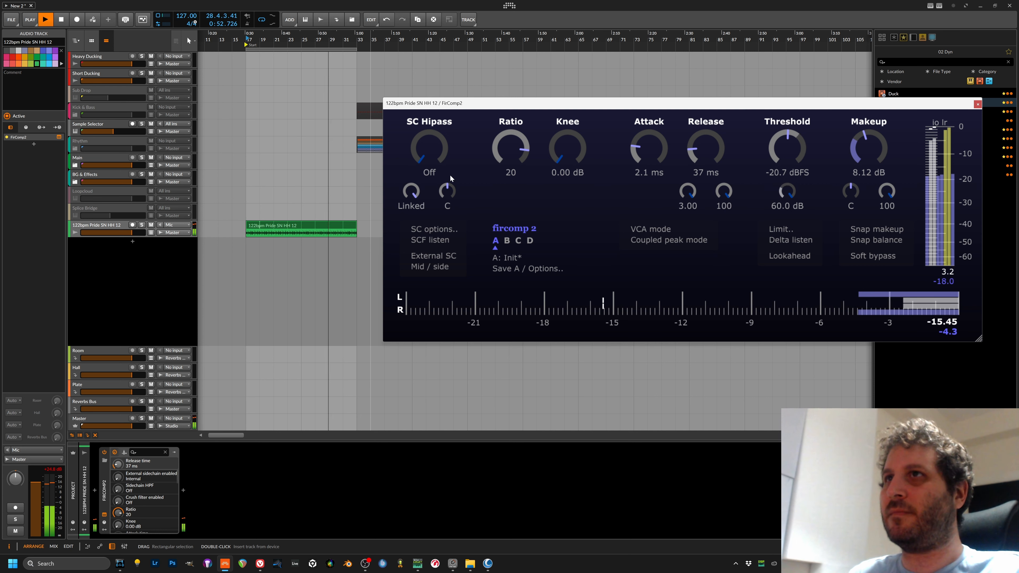
drag(506, 157, 512, 141)
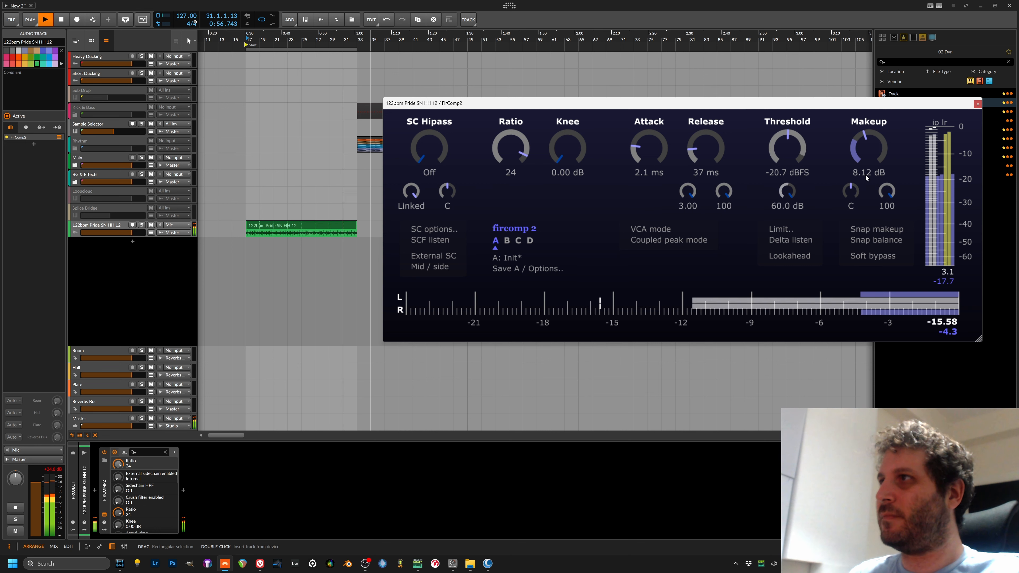
drag(900, 197, 862, 267)
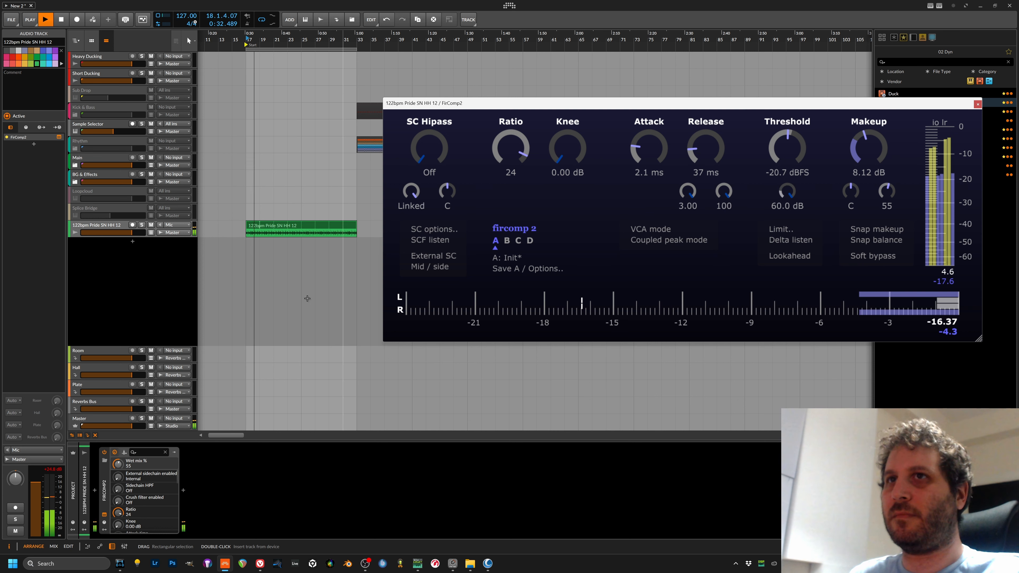
key(space)
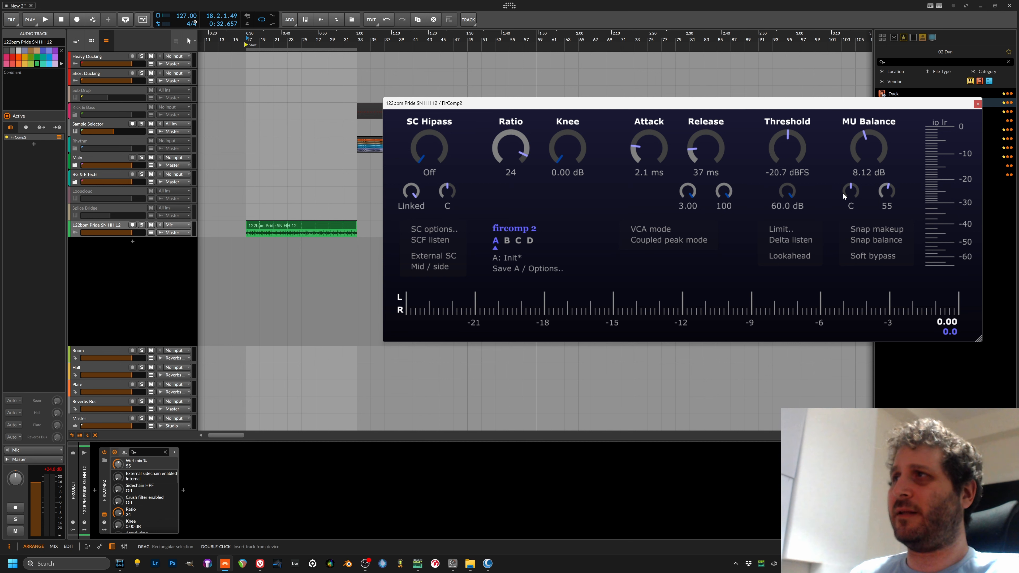
- Set the wet mix to 48 and try out the makeup balance and maximum compression controls
mouse_move(855, 192)
mouse_down()
mouse_move(857, 203)
mouse_move(867, 181)
mouse_up()
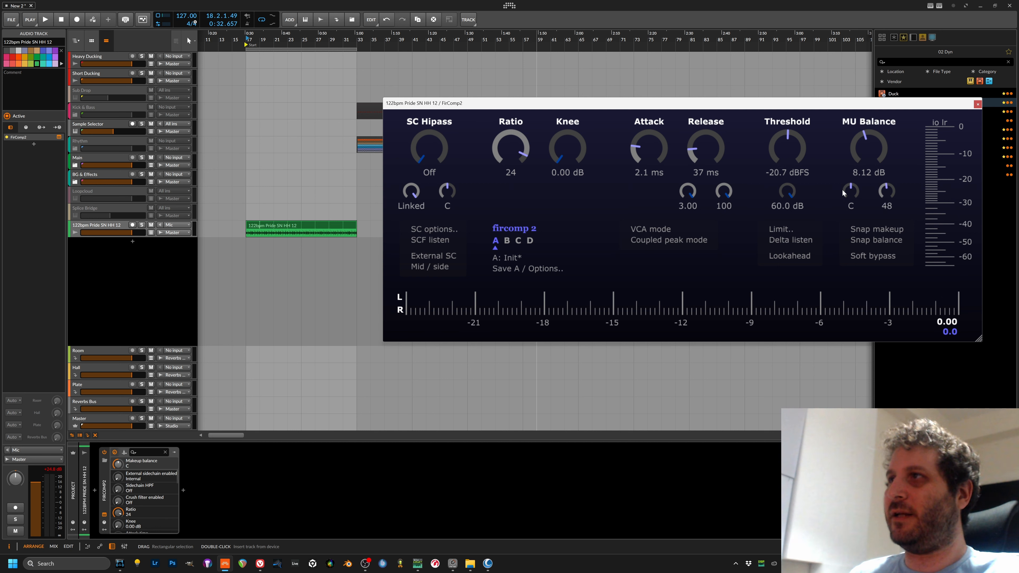
drag(851, 191, 864, 146)
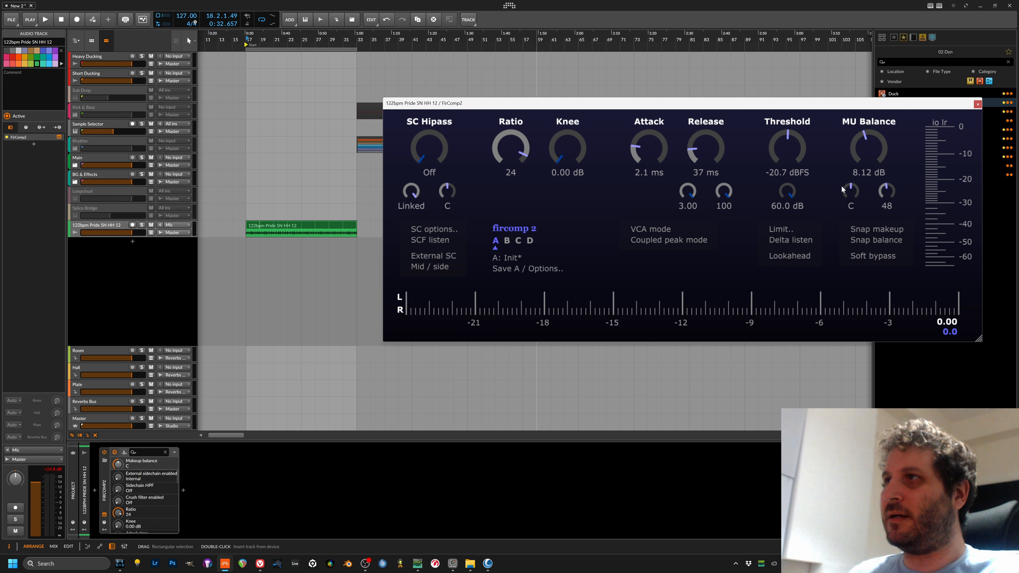
drag(761, 291, 769, 179)
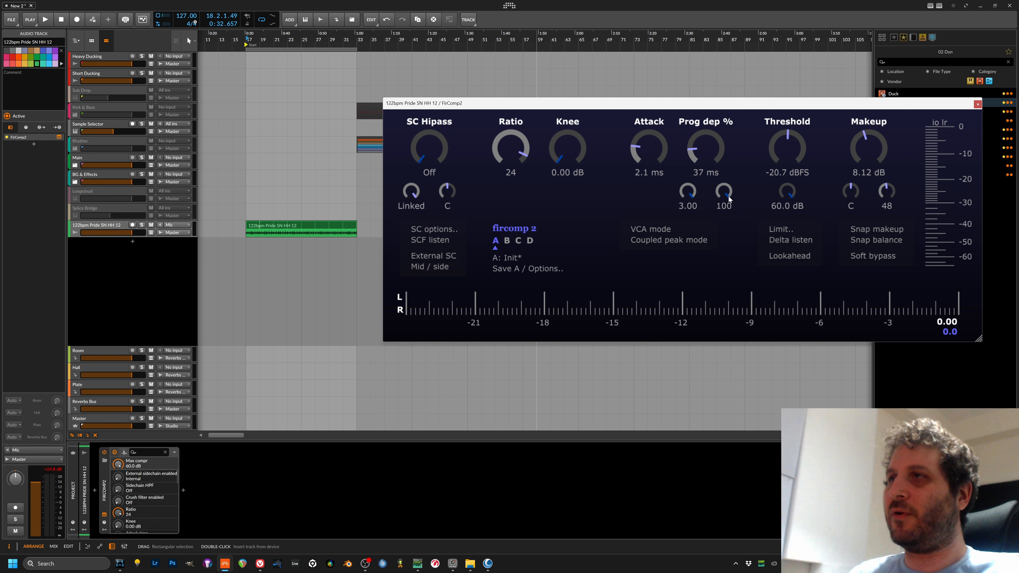
- Turn off the compressor's release program dependence
drag(730, 190, 713, 367)
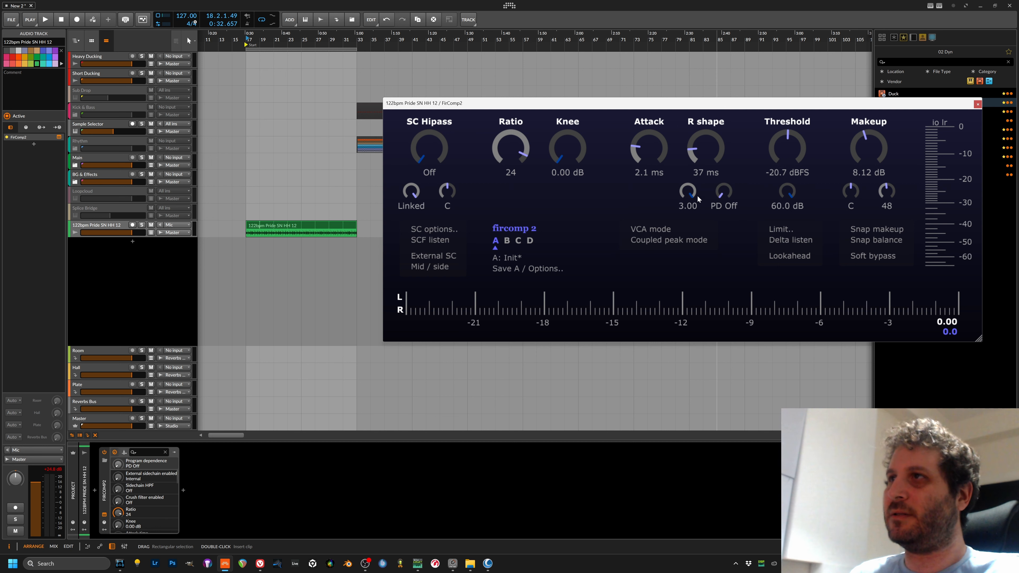
- Set the wet mix to 100 and compare release program dependence at 100 and off during playback
key(space)
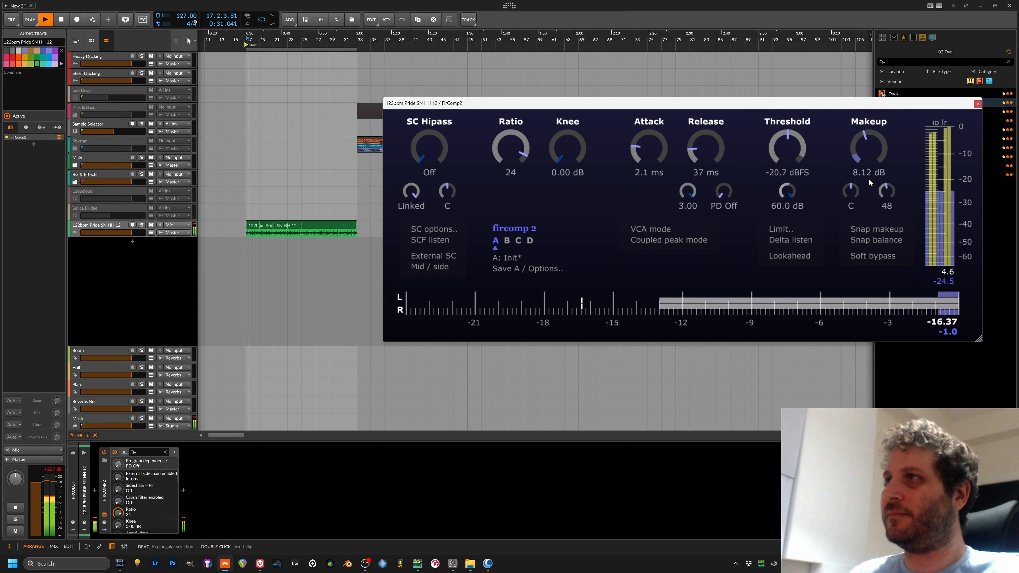
drag(892, 194, 944, 55)
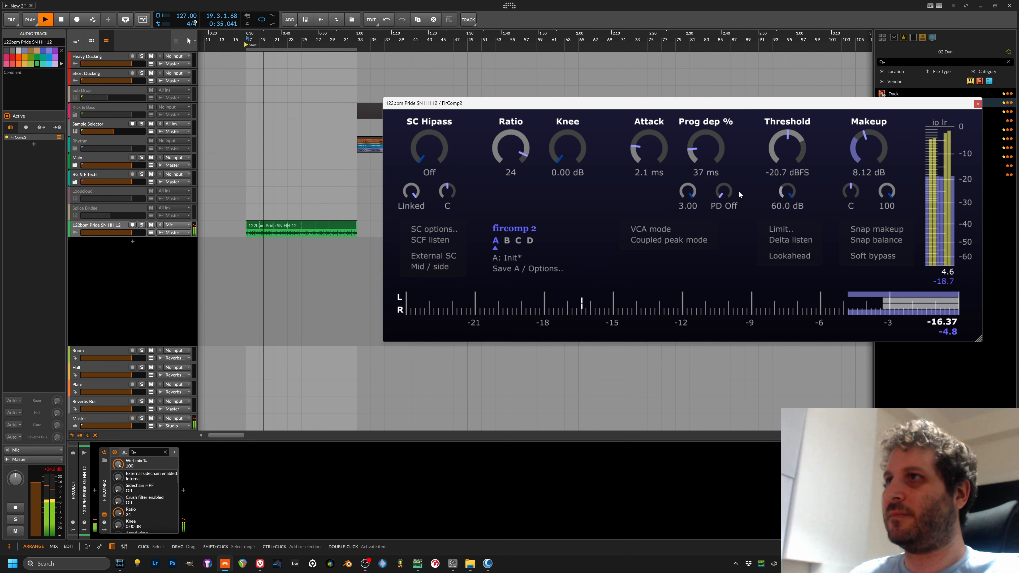
drag(733, 190, 725, 178)
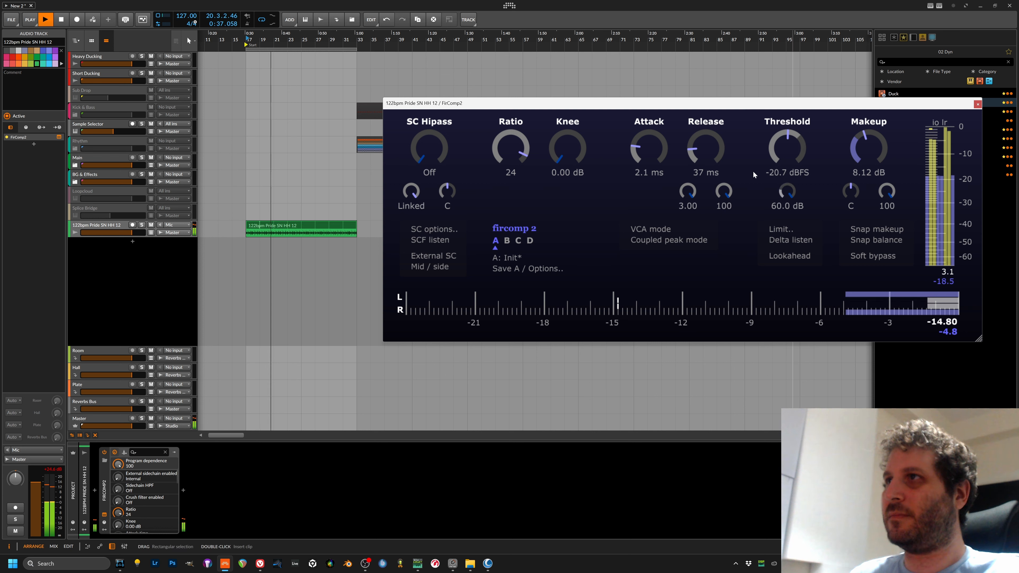
double_click(732, 192)
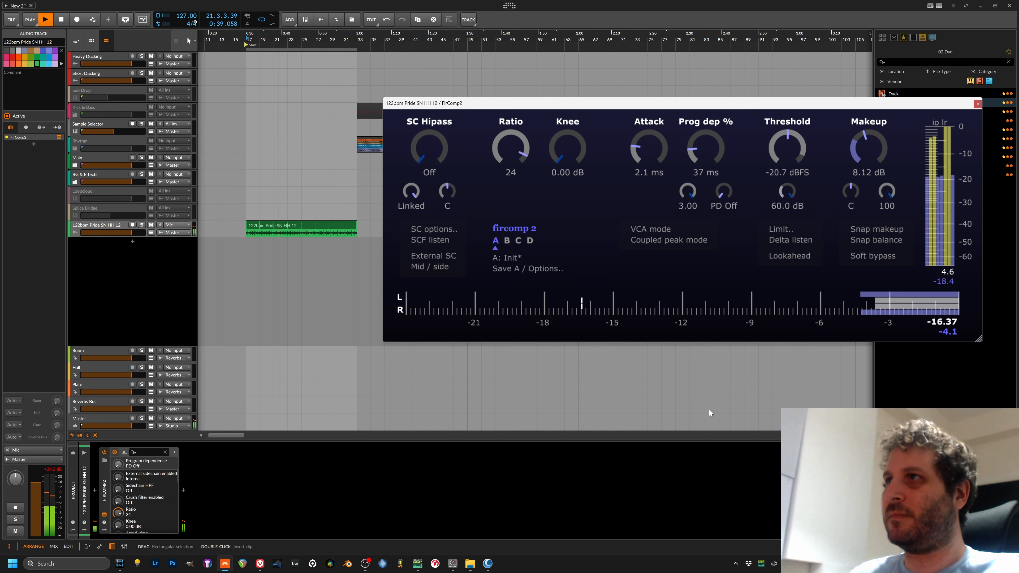
key(space)
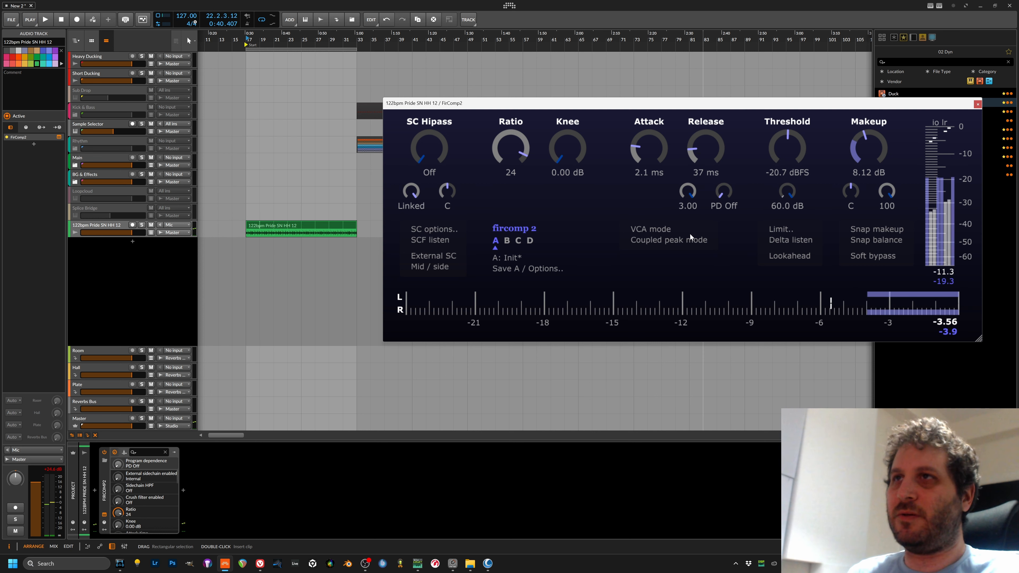
- Enable the compressor's VCA mode and set its feedback to 100
click(663, 229)
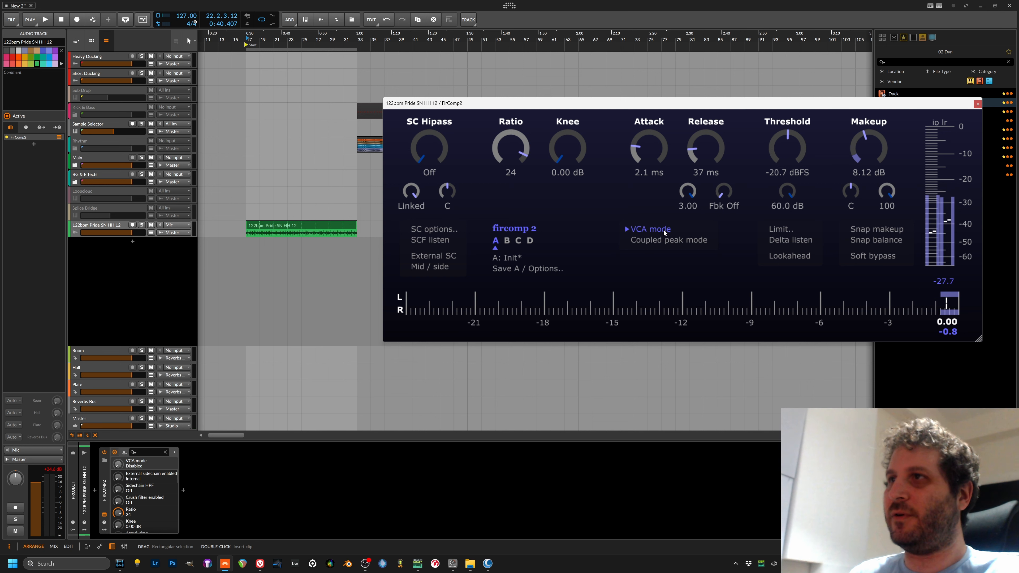
drag(733, 198, 754, 56)
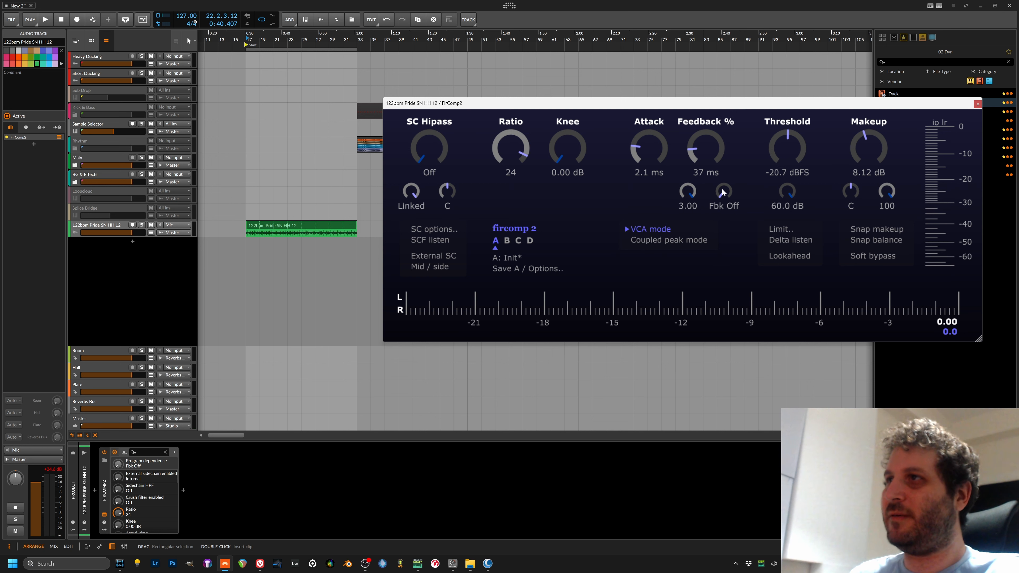
drag(725, 192, 449, 152)
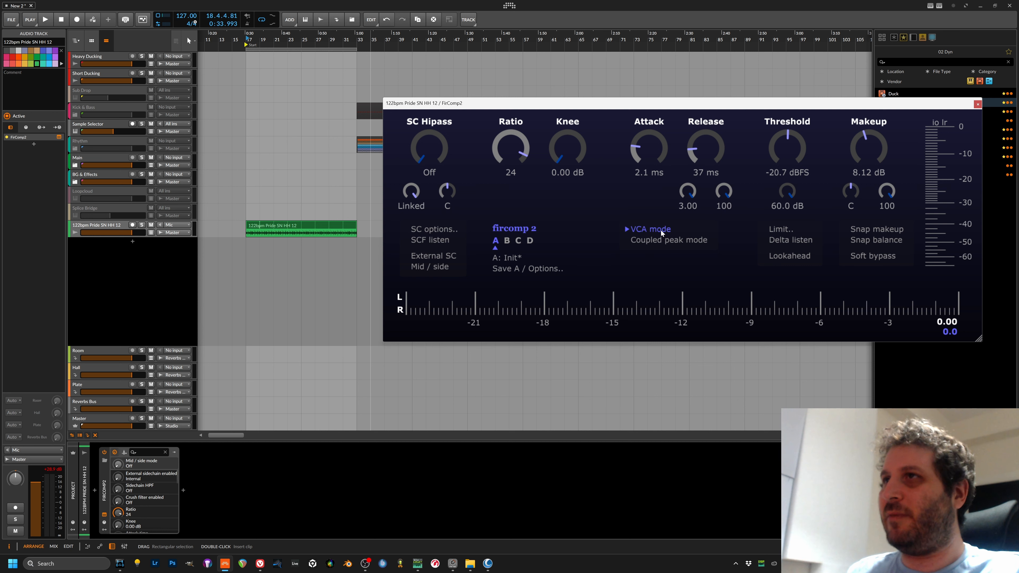
- Switch the compressor to limiting and, during playback, set the threshold to -21.3 dBFS and the makeup to 11.97 dB
click(782, 230)
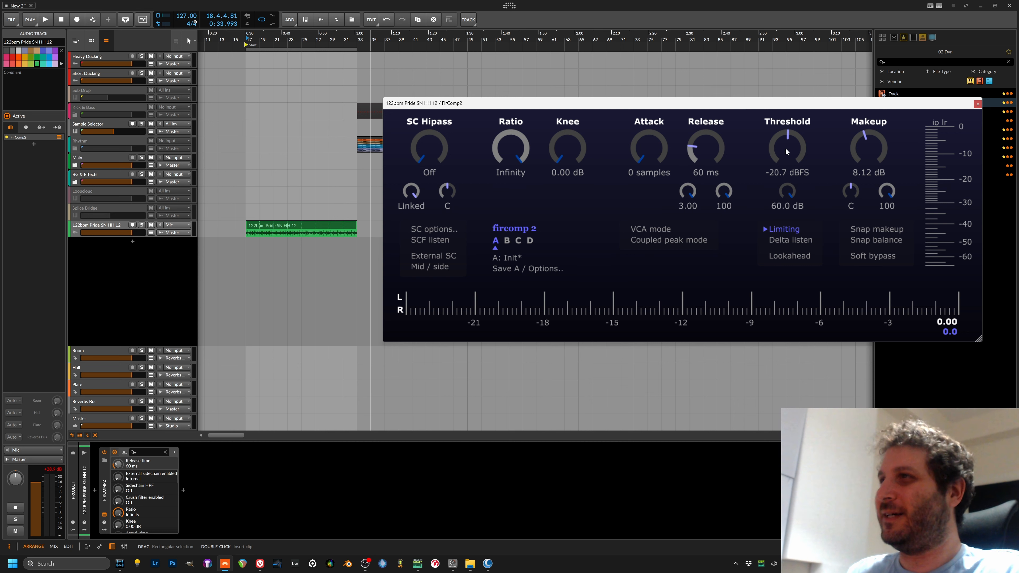
key(space)
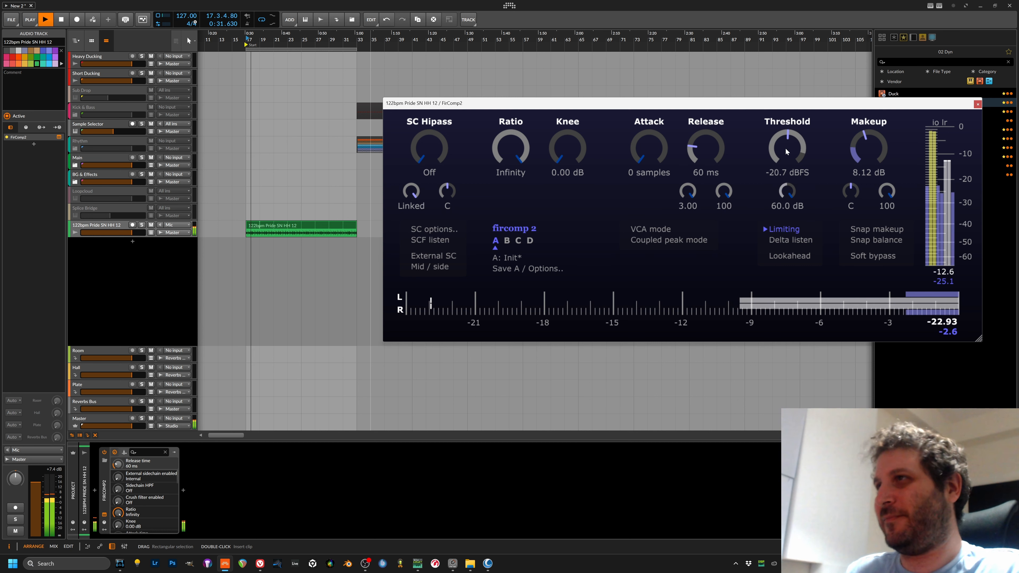
drag(787, 151, 787, 153)
drag(873, 149, 875, 144)
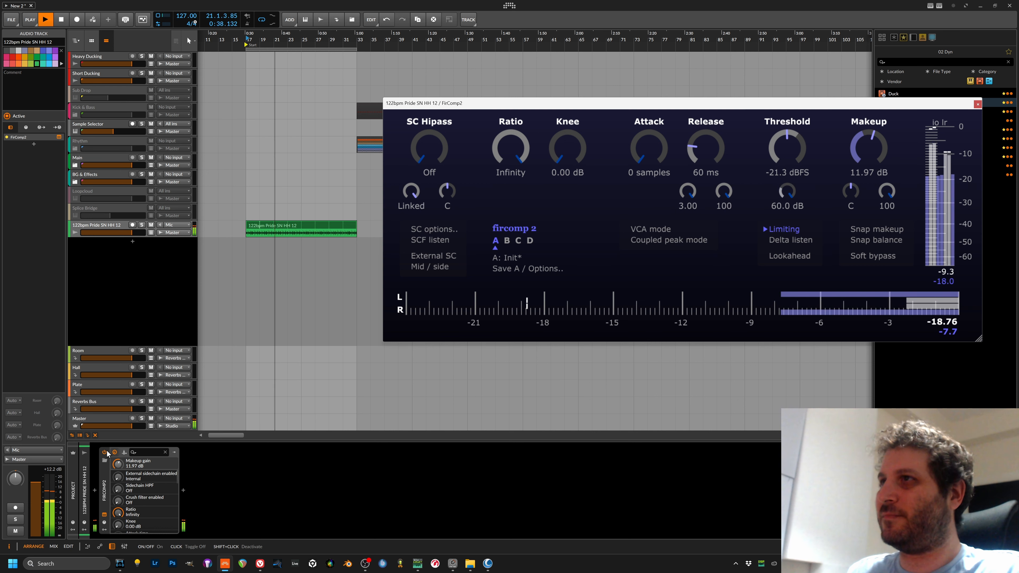
- Toggle VCA mode during playback to compare how the limiter sounds with and without it
click(689, 241)
click(643, 228)
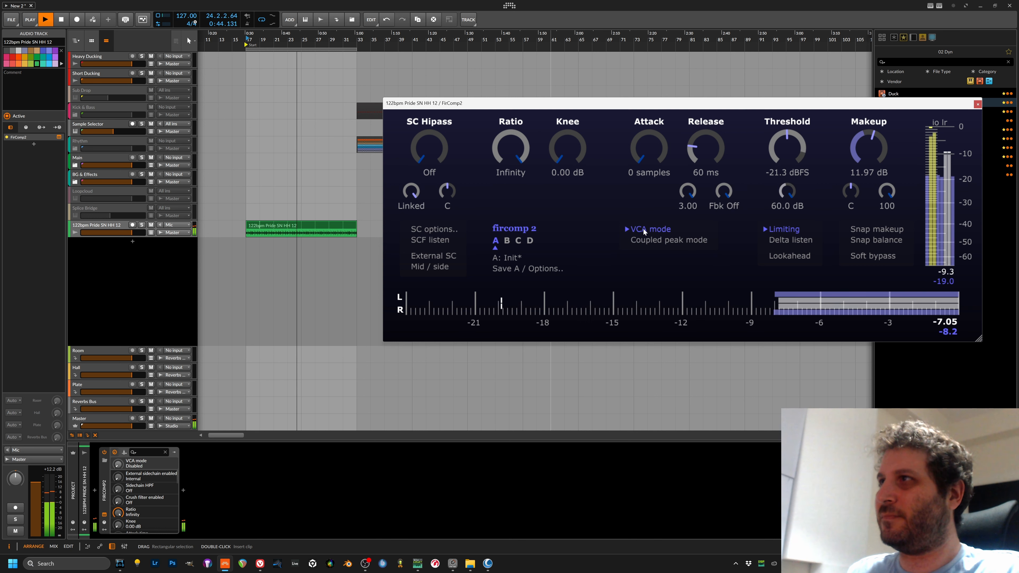
click(643, 229)
click(665, 228)
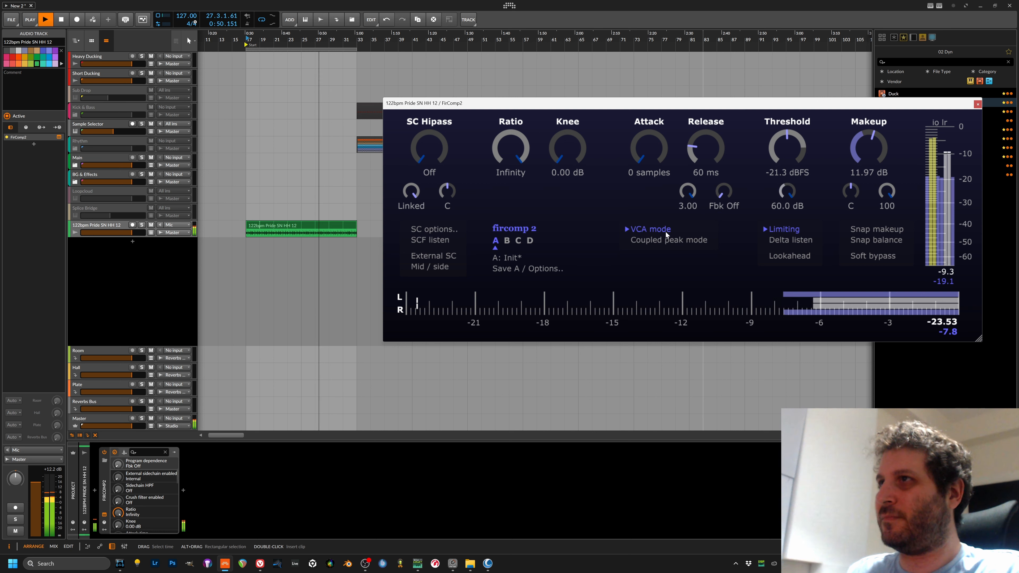
- Set the limiter's release to 7.9 ms, turn off VCA mode and stop playback
drag(703, 119, 703, 137)
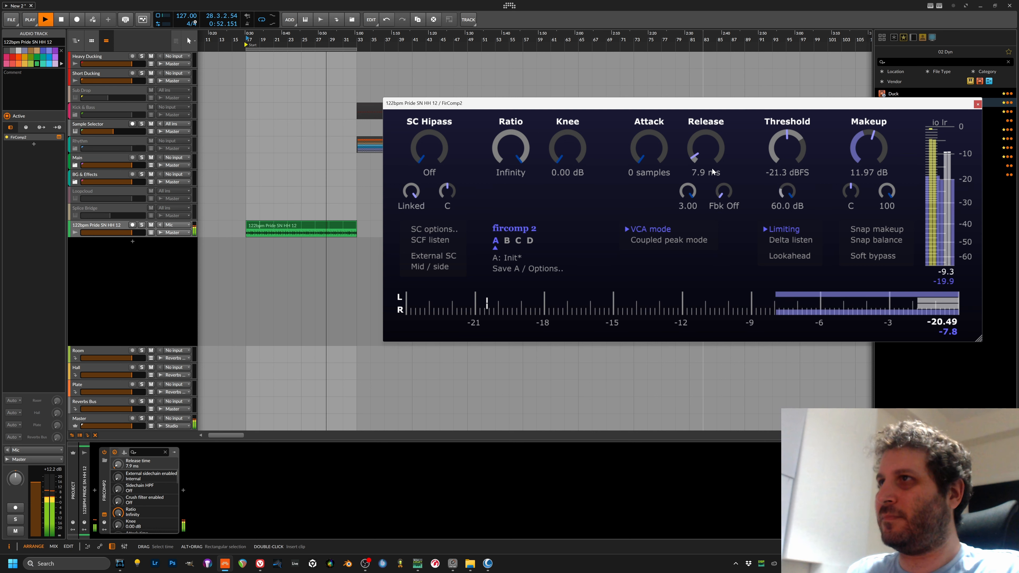
click(657, 230)
key(space)
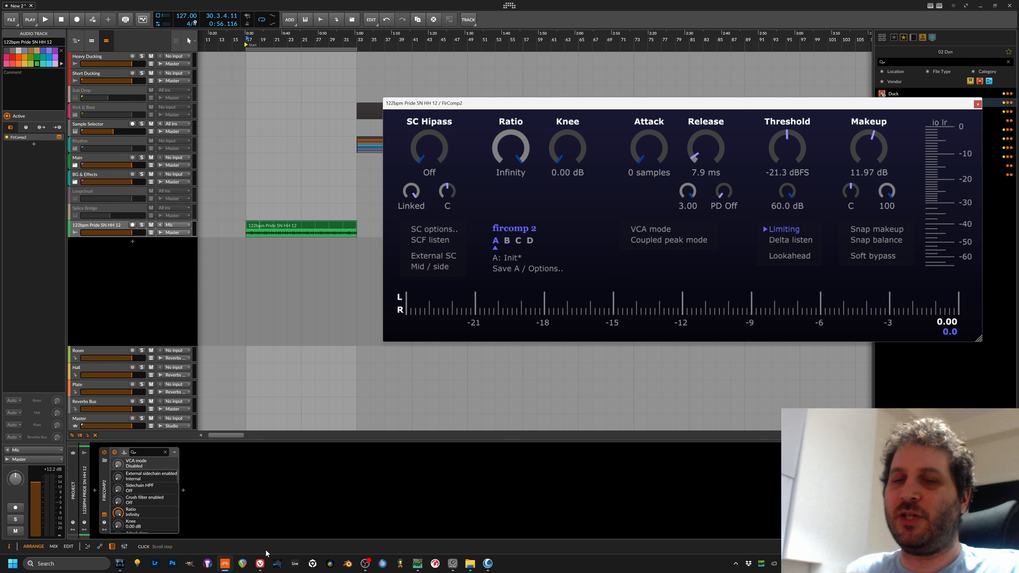
- Move the compressor window clear of the browser and play the loop while toggling soft bypass
drag(611, 108, 420, 113)
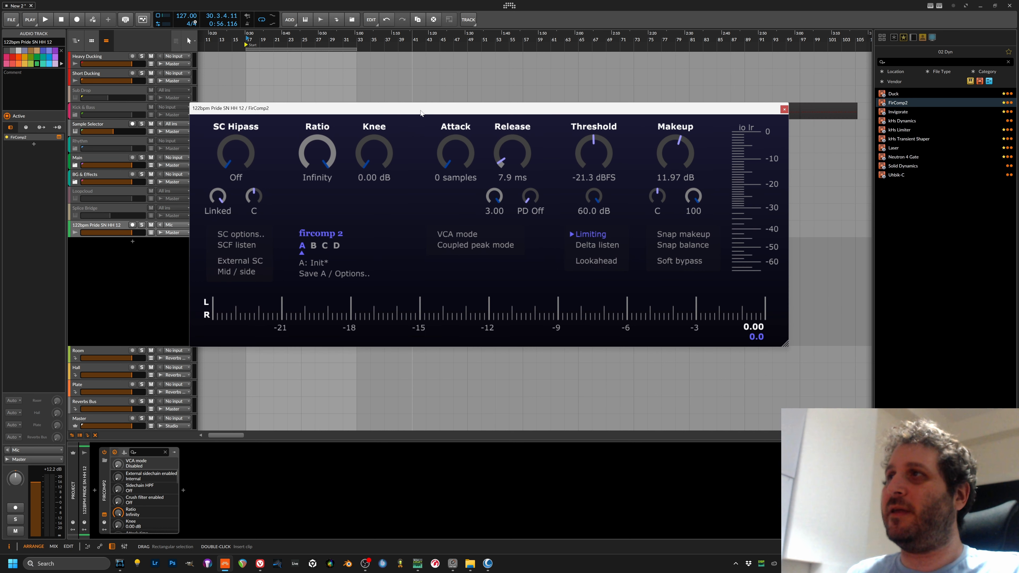
click(914, 107)
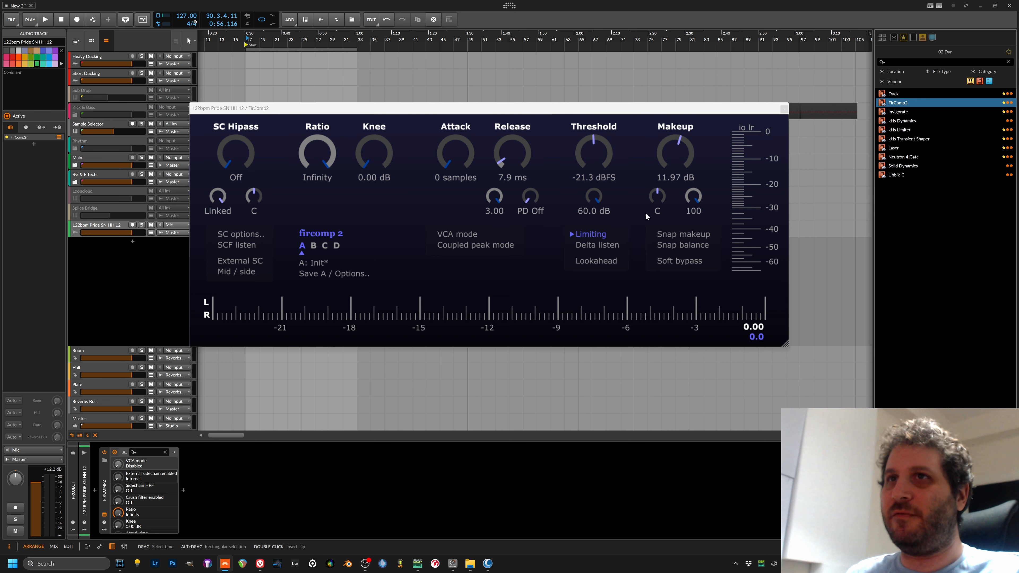
click(686, 265)
key(space)
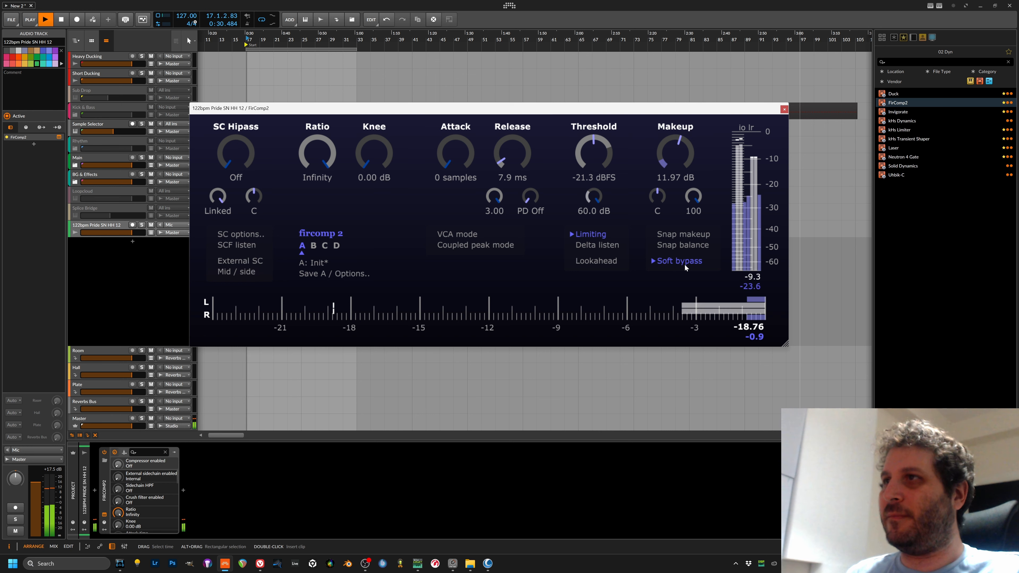
click(685, 265)
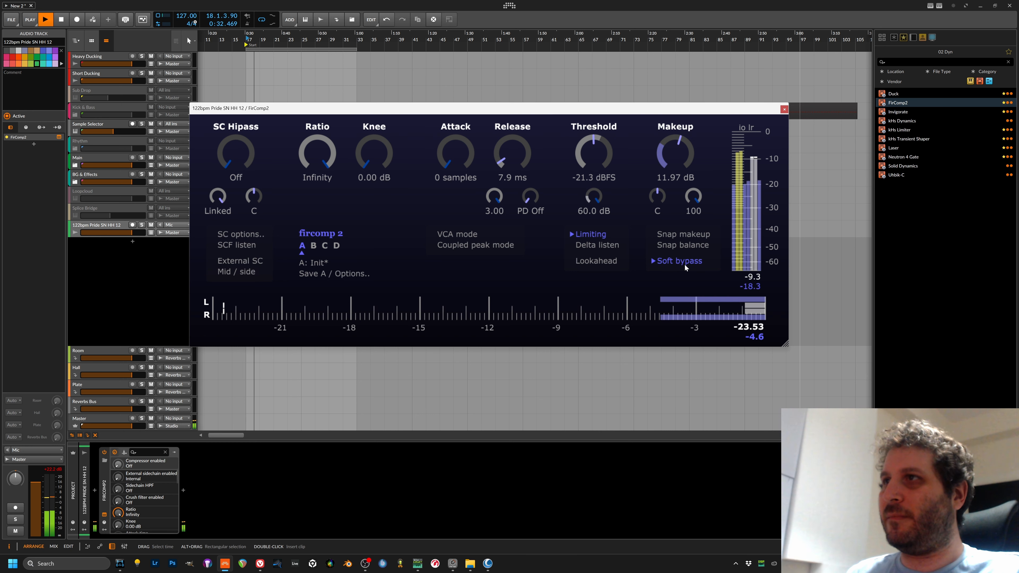
key(space)
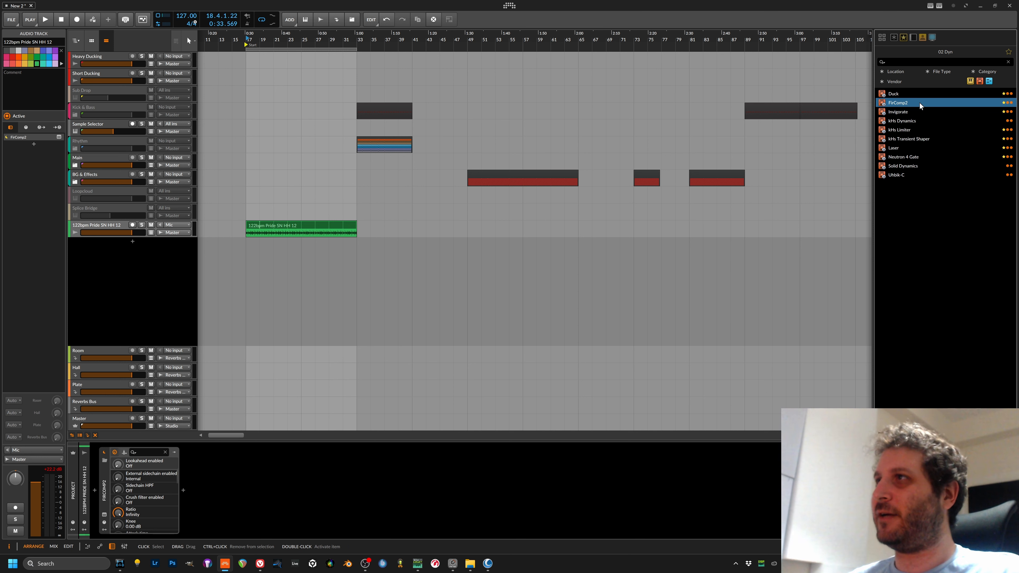
- Put the Laser plug-in on the drum loop track and add the 137bpm Intro GuitarOnly sample on a new track below it
drag(895, 148, 245, 496)
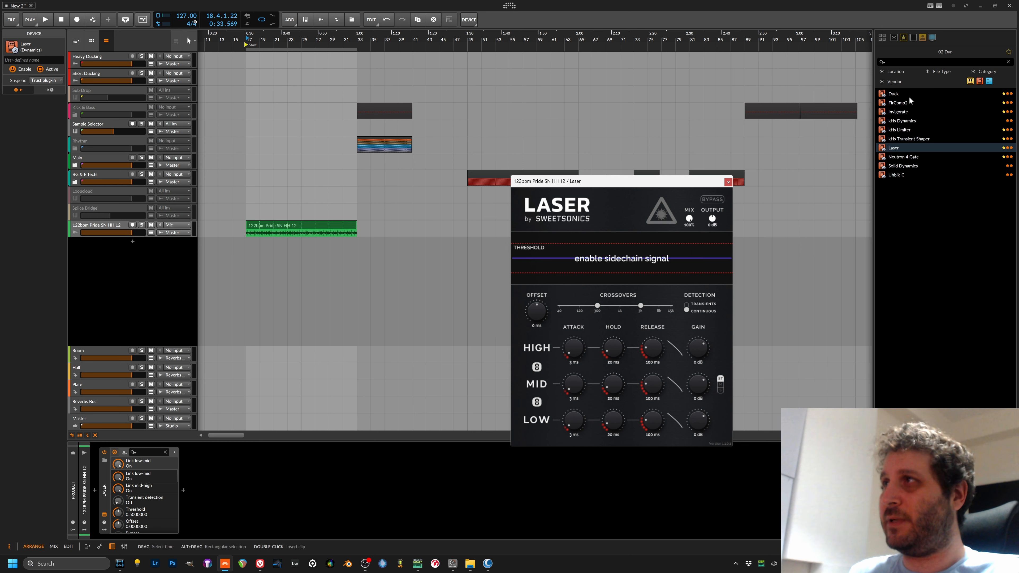
click(894, 37)
scroll(926, 346, down, 10)
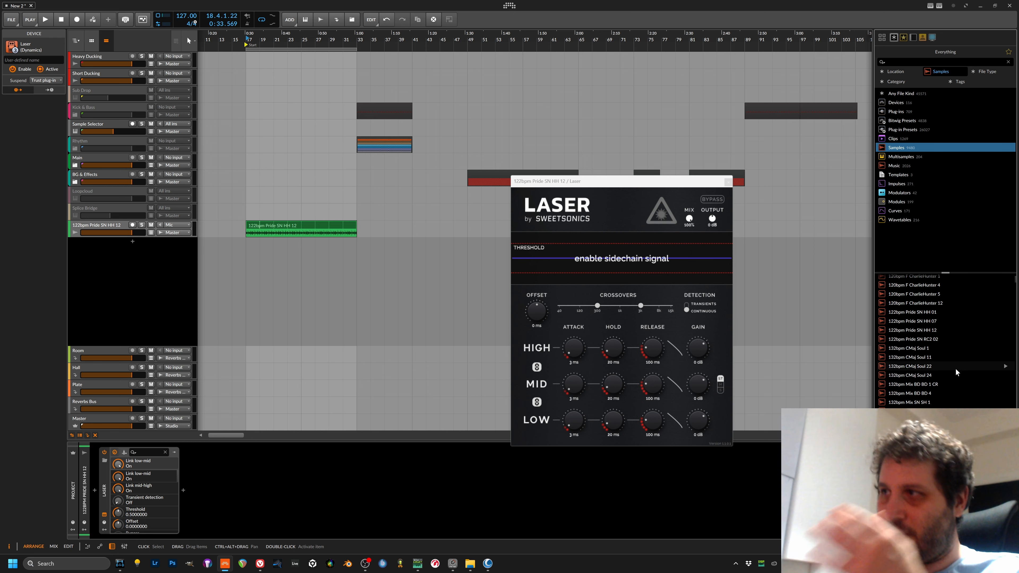
click(1008, 370)
scroll(1005, 385, down, 4)
drag(990, 397, 257, 262)
key(space)
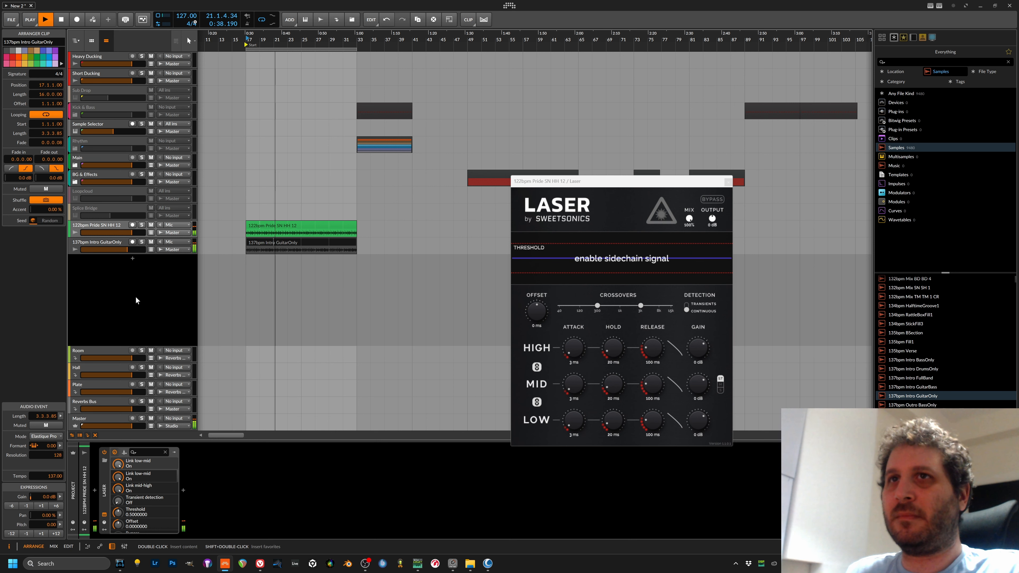
- Insert FirComp2 on the 137bpm Intro GuitarOnly track
click(117, 243)
click(95, 489)
text(fir)
click(337, 200)
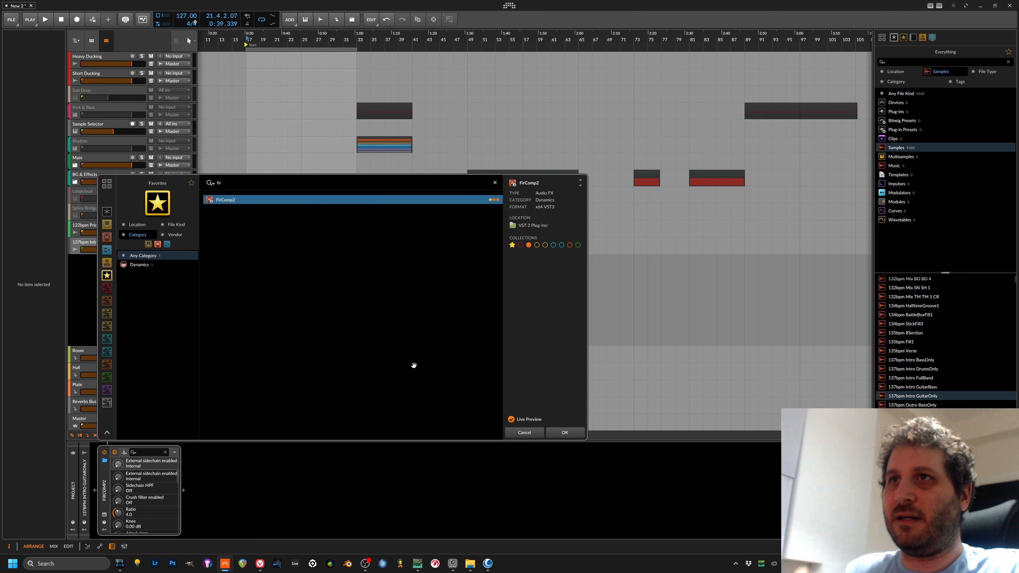
click(583, 435)
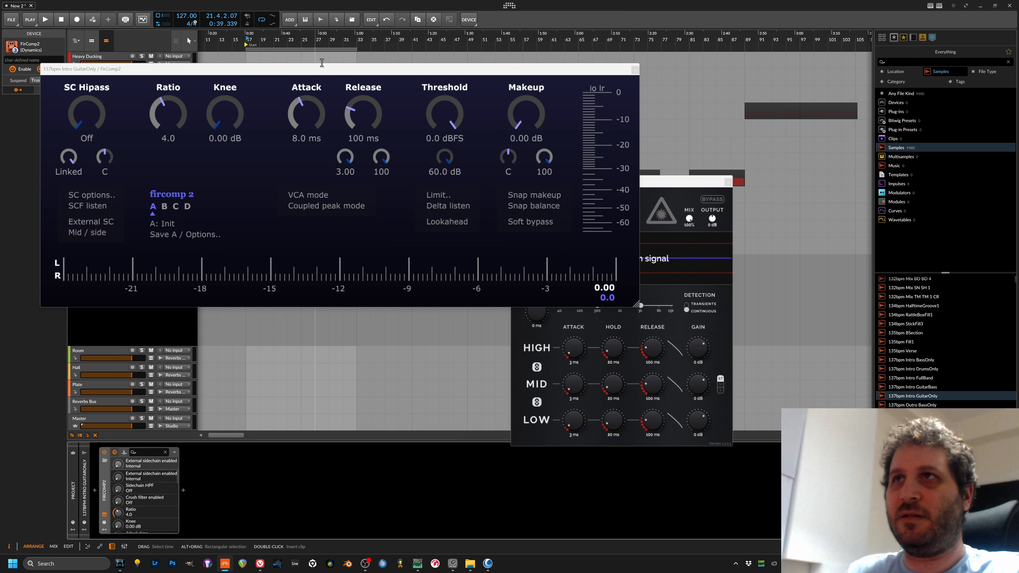
- Set the guitar compressor to -19.0 dBFS threshold, 11.8 ms attack, 33 ms release, program dependence off and 3.54 dB makeup, then close its window
key(space)
drag(443, 121, 443, 199)
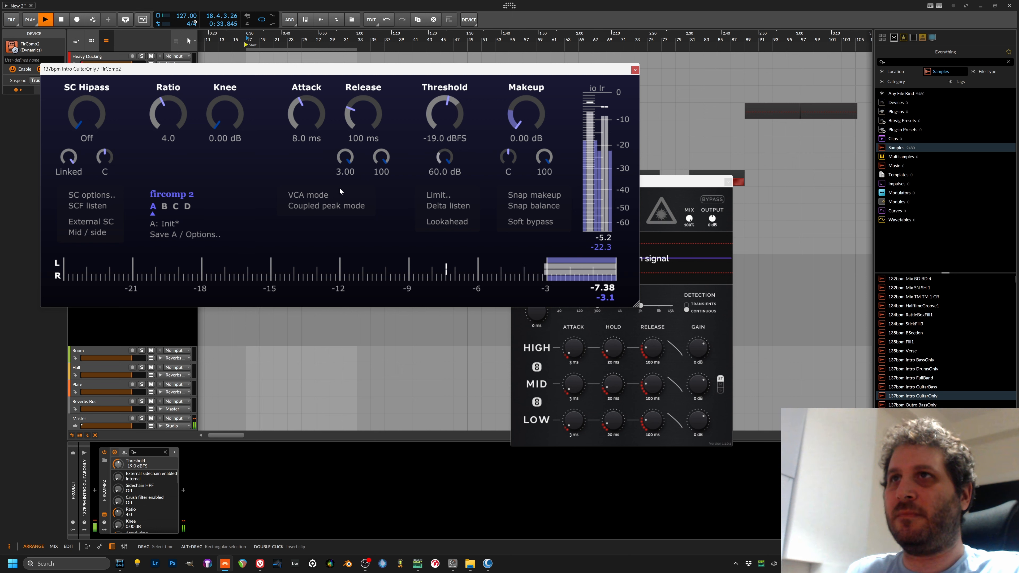
drag(362, 116, 303, 107)
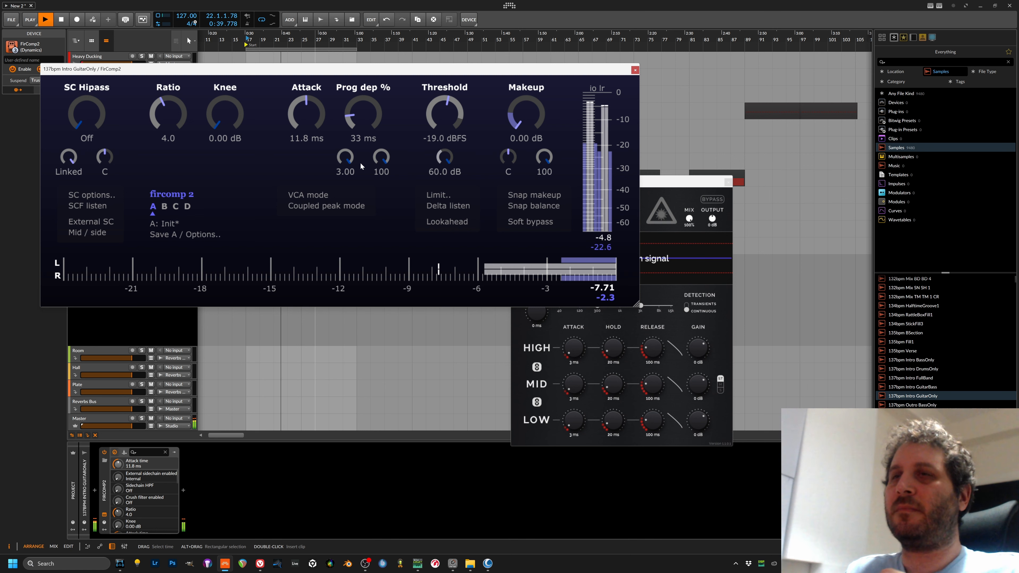
drag(381, 158, 336, 364)
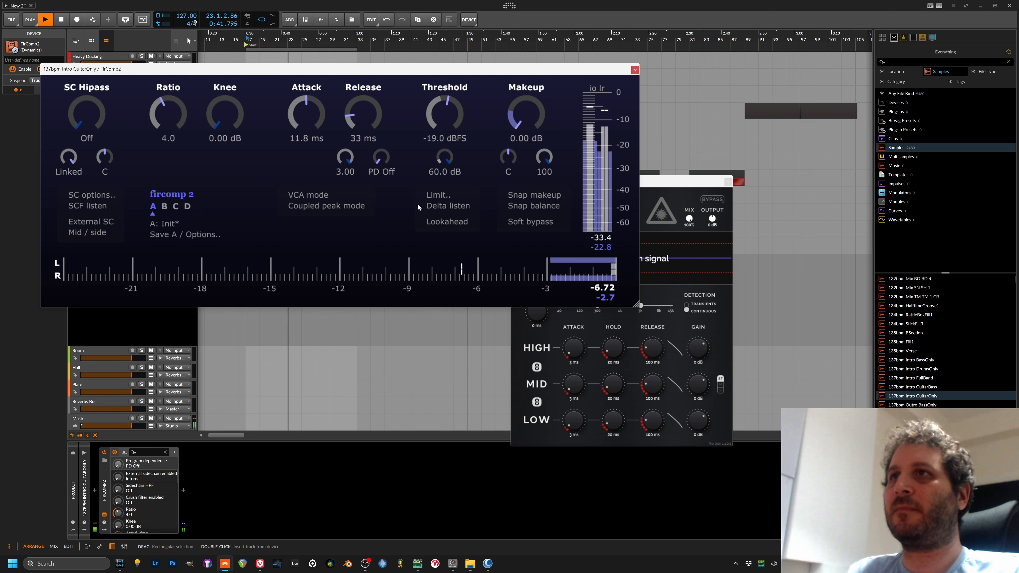
drag(527, 113, 531, 86)
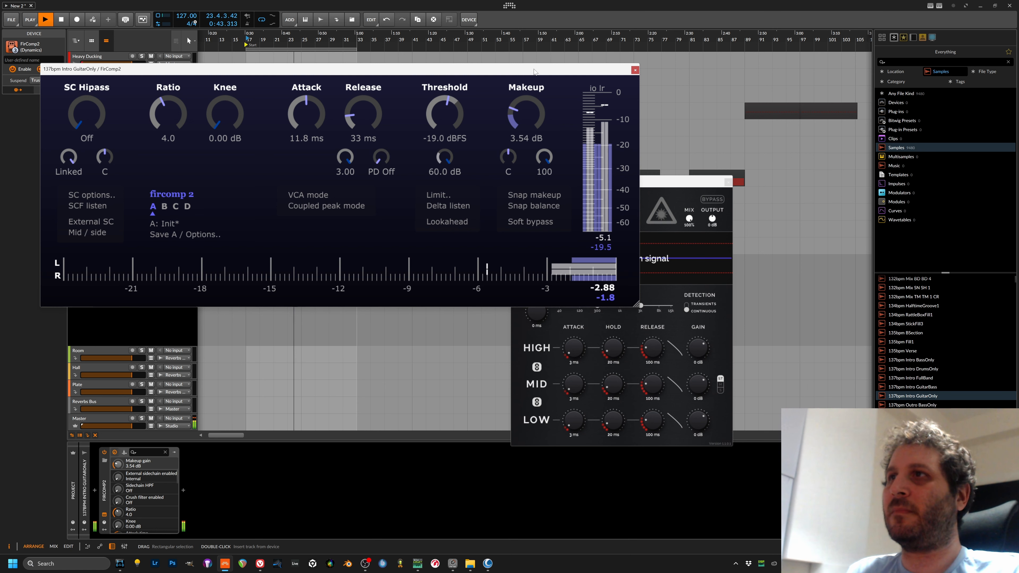
click(636, 70)
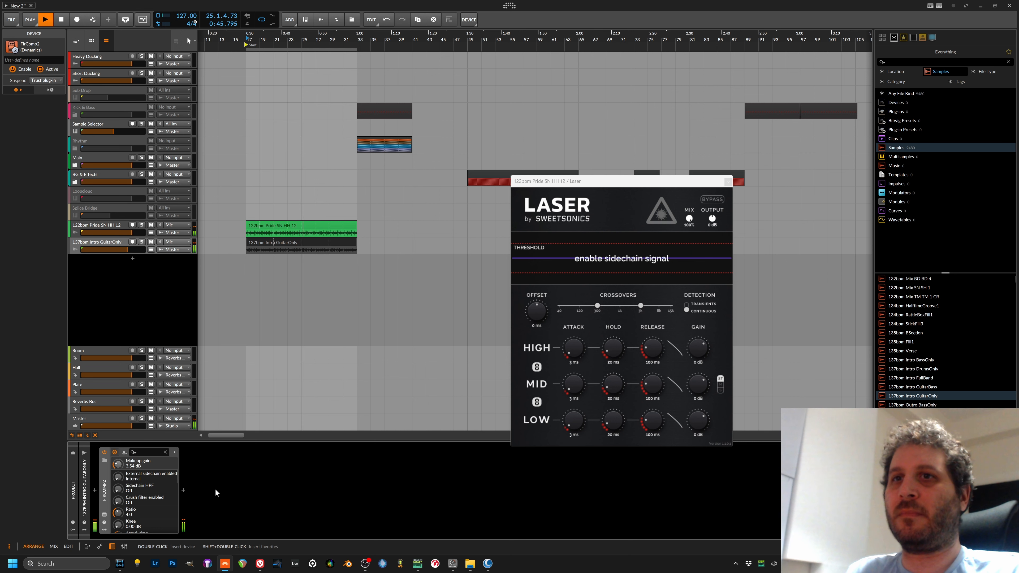
- Move Laser to the guitar track after FirComp2 and set its sidechain input to the 122bpm Pride SN HH 12 track
click(105, 229)
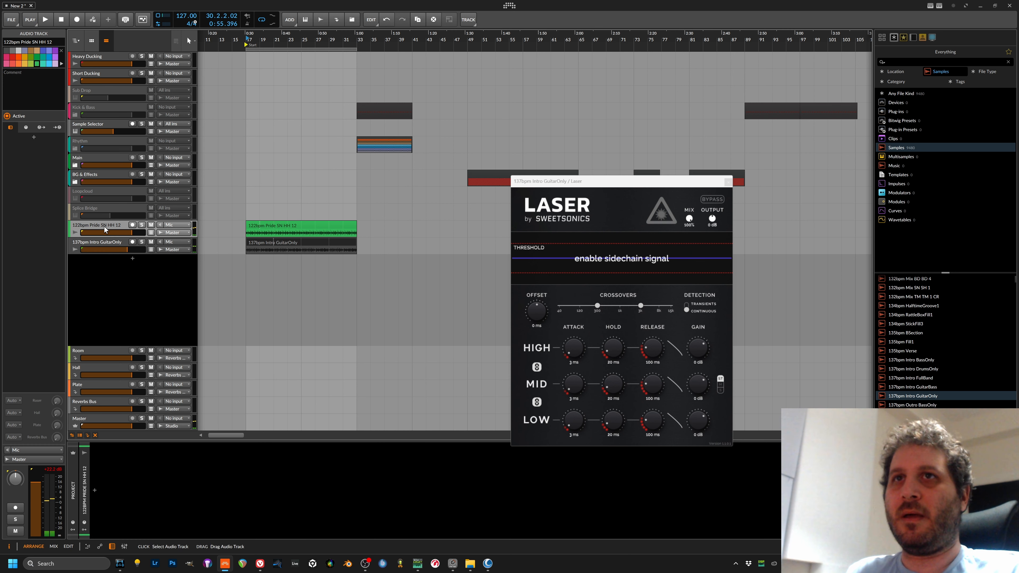
click(96, 243)
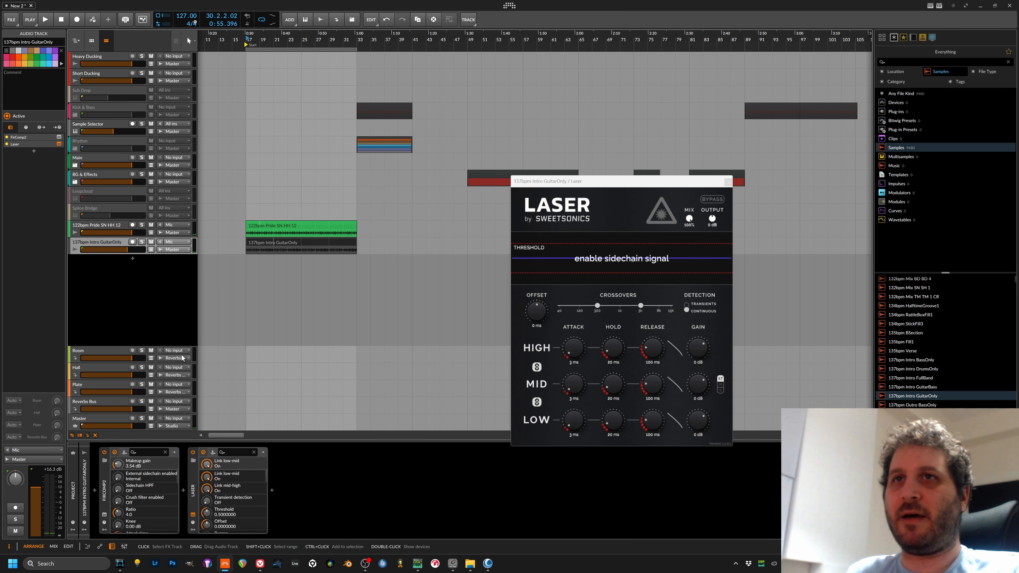
click(213, 452)
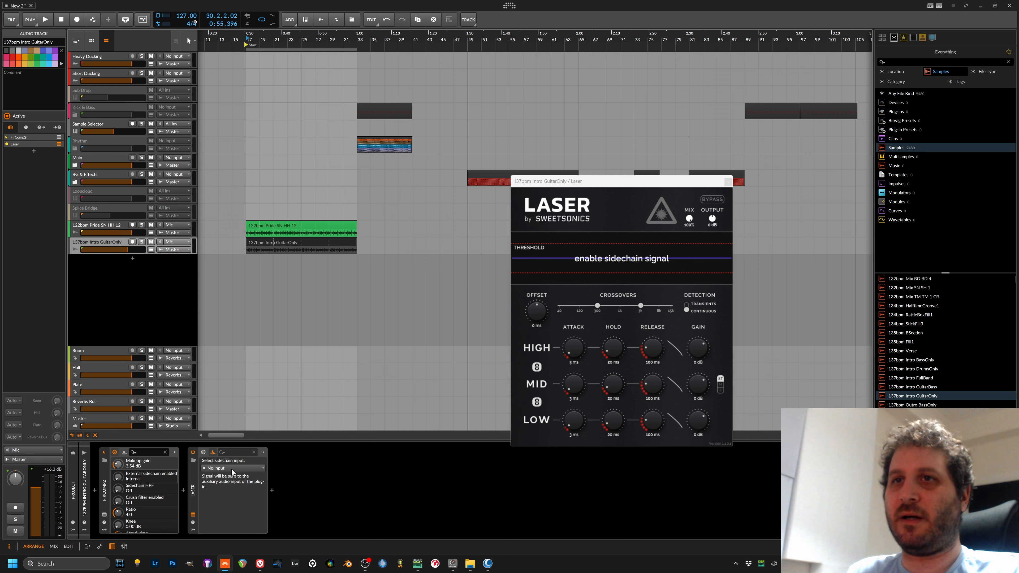
click(242, 471)
mouse_move(241, 341)
click(321, 341)
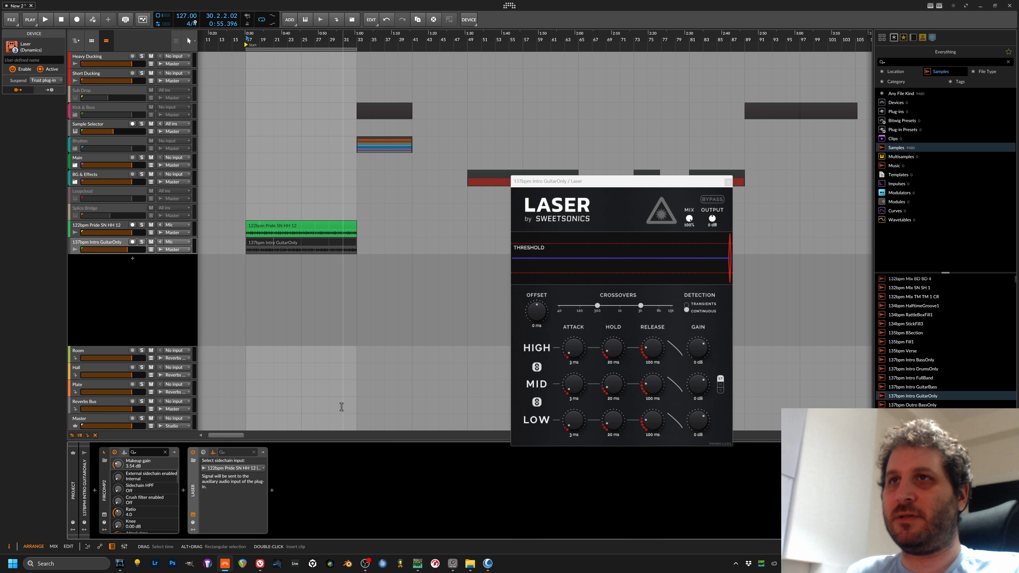
- Play the drum and guitar loops, switch Laser's detection to Transients and move the Laser window away from the browser
click(106, 233)
key(space)
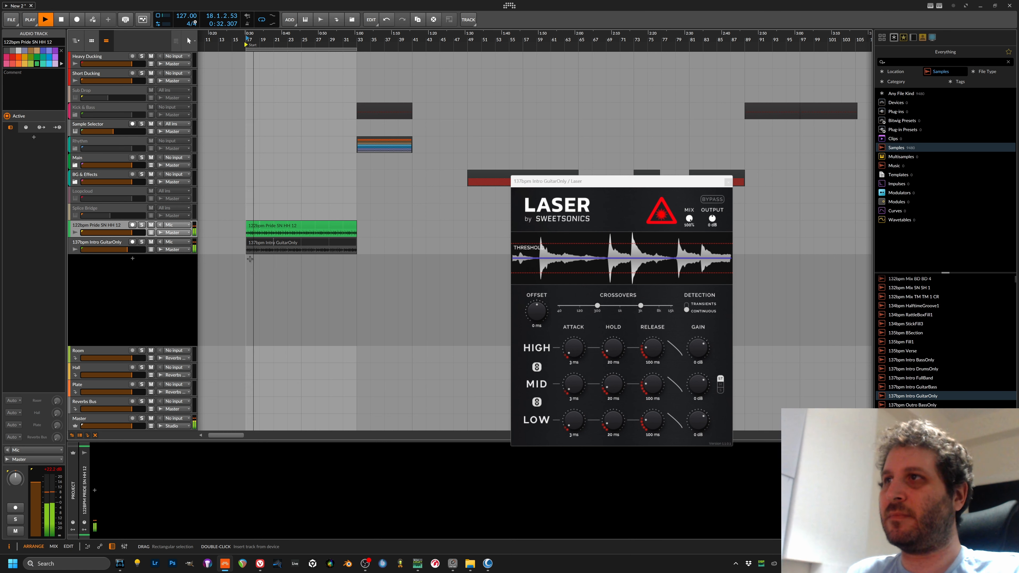
click(107, 251)
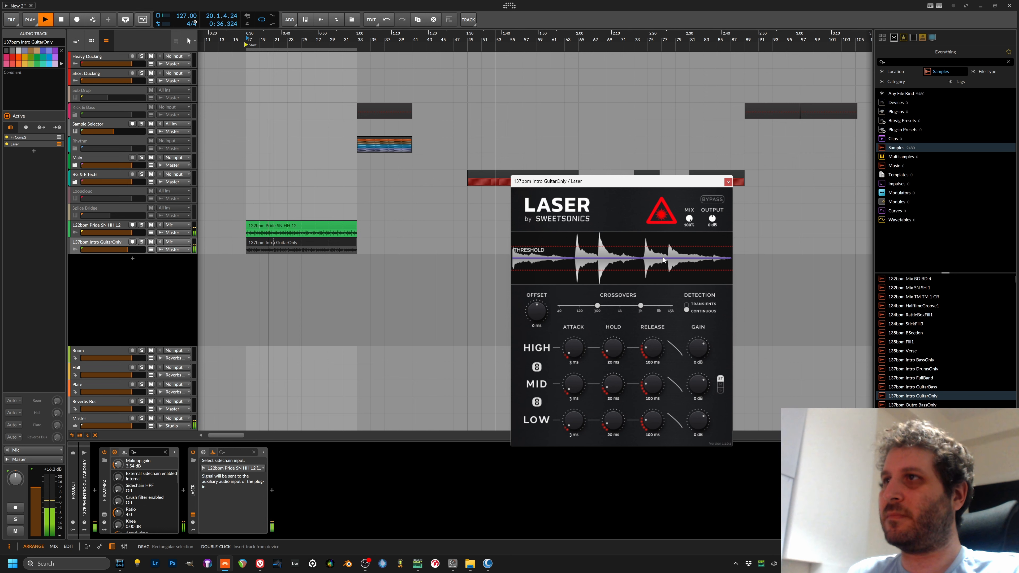
click(687, 308)
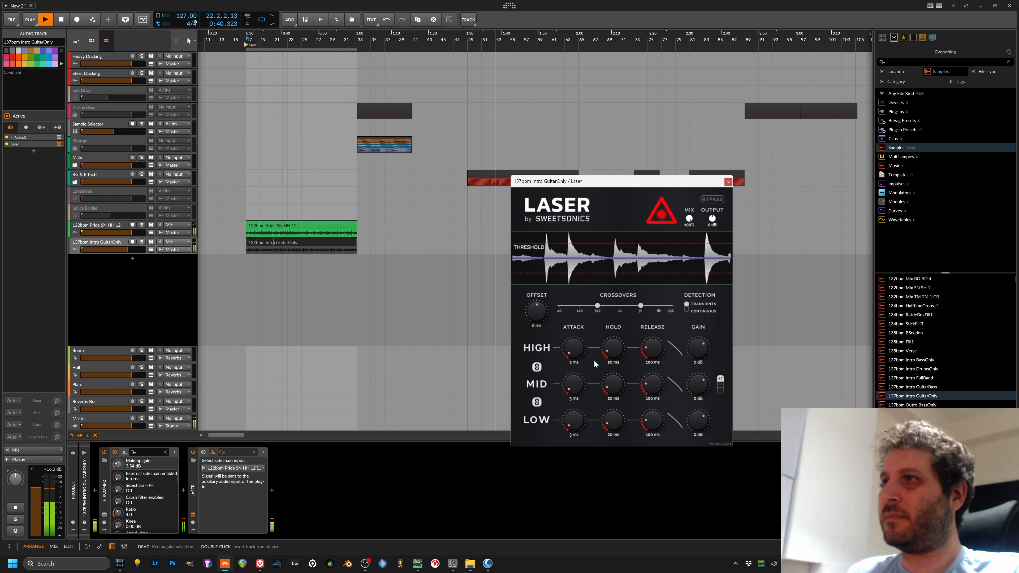
drag(598, 187, 468, 159)
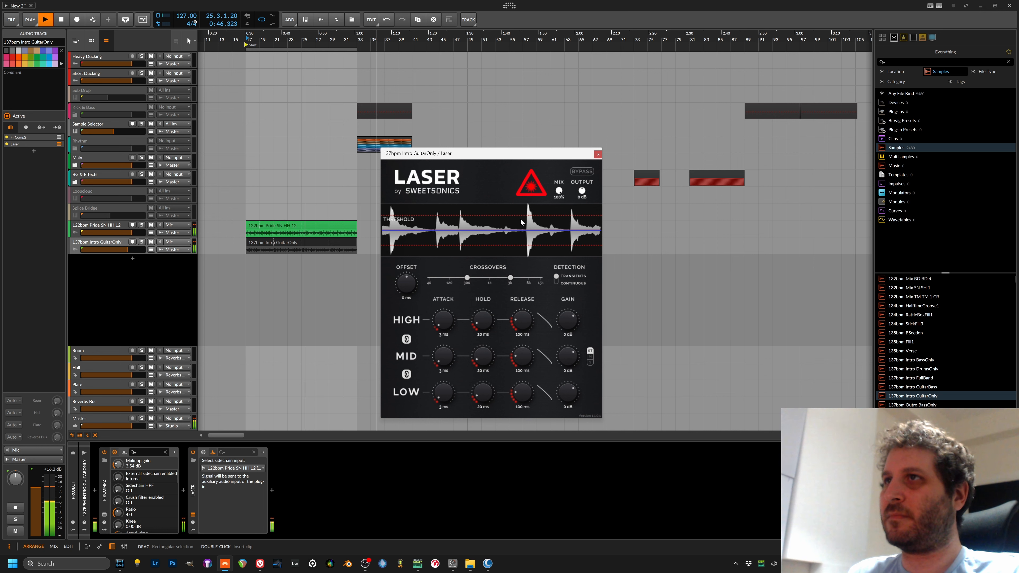
key(space)
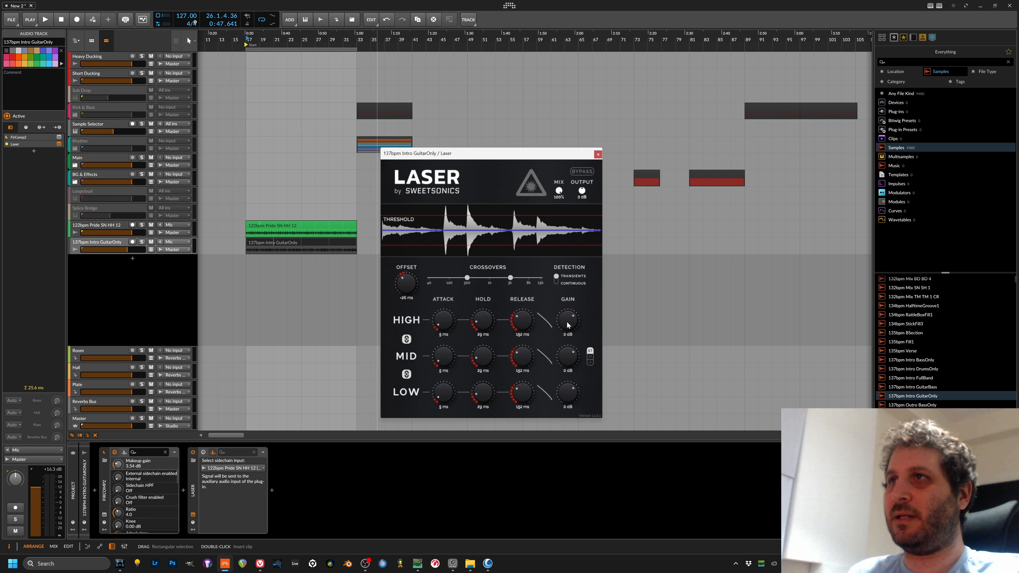
- Set Laser to -5 ms offset, 20 ms hold, 318 ms release and -40 dB gain on all bands while auditioning the loops
key(space)
click(534, 193)
click(534, 193)
click(534, 194)
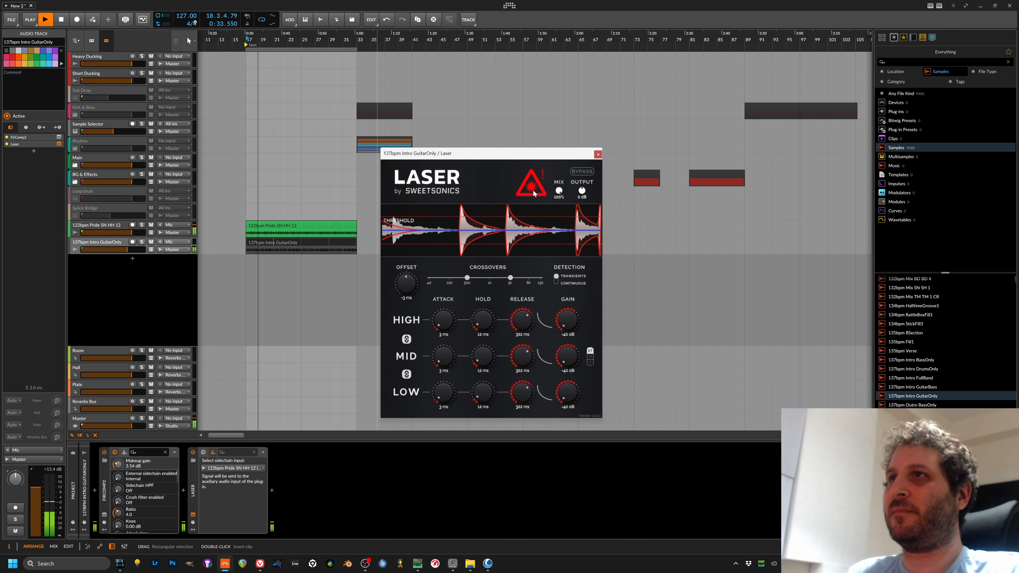
click(534, 194)
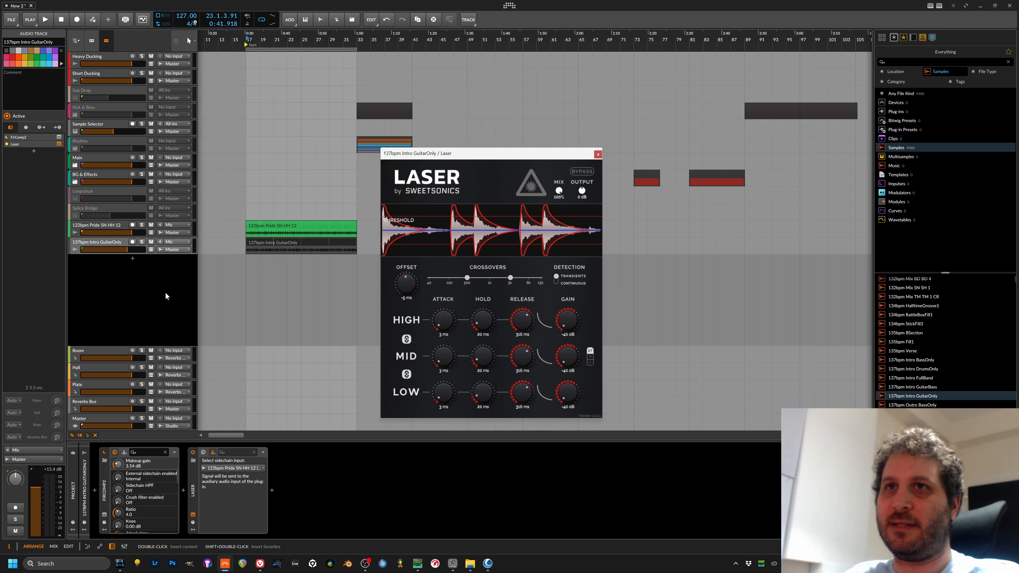
- Solo the guitar track and play it with Laser switched off and back on to compare the ducking
key(space)
click(142, 242)
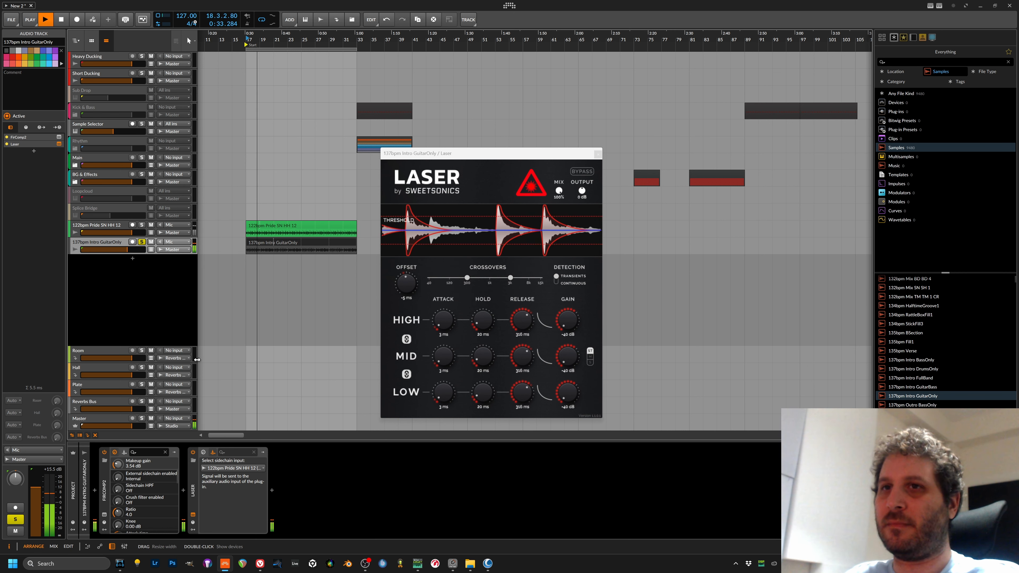
click(193, 455)
key(space)
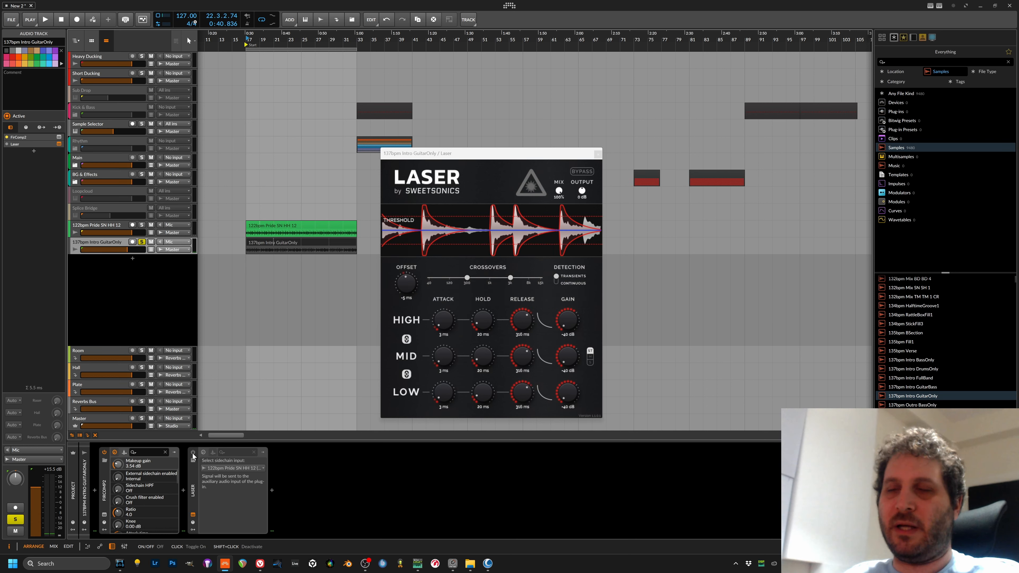
click(193, 455)
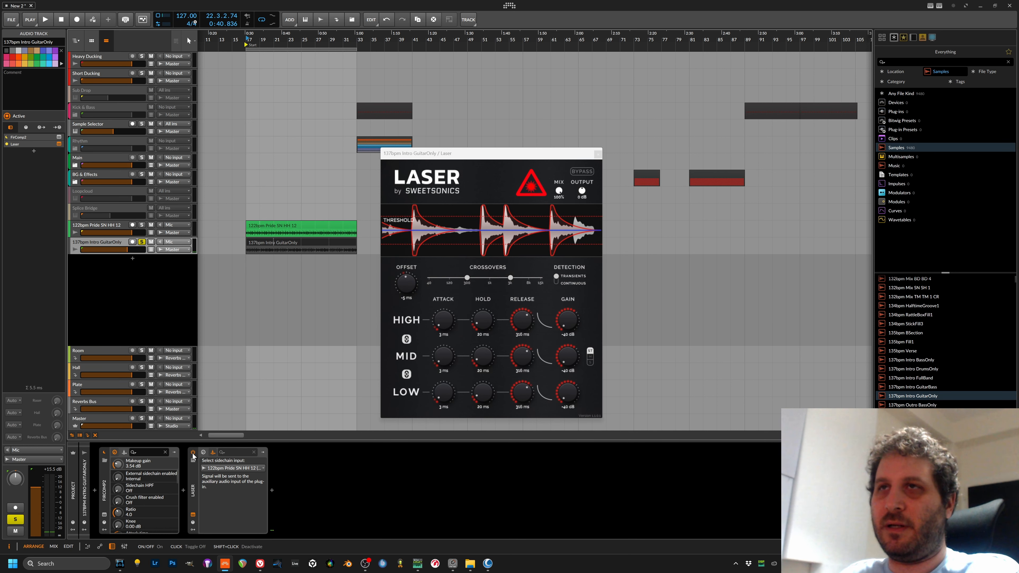
key(space)
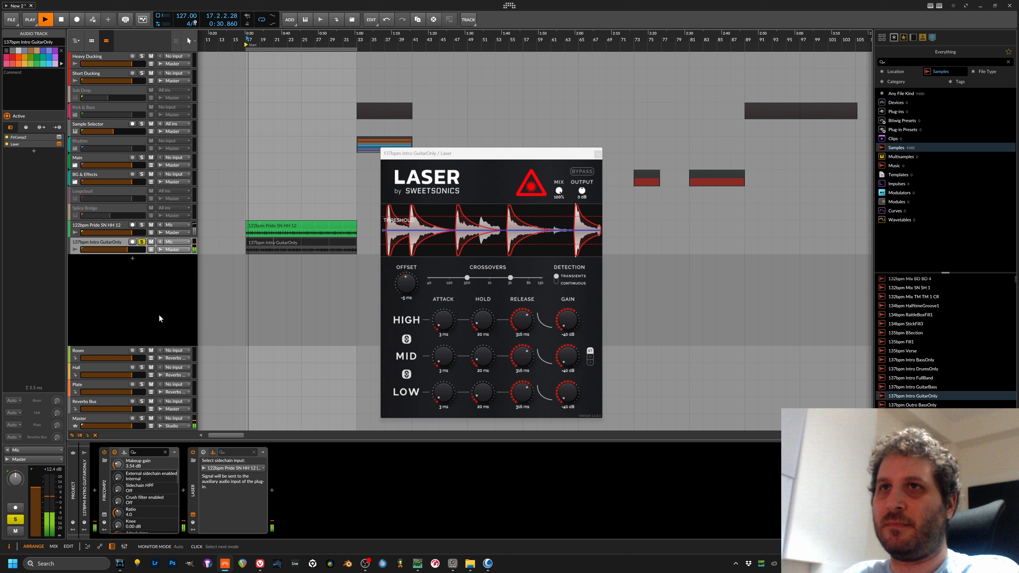
- Solo the drum track as well to hear both loops together, then clear the solos
click(142, 226)
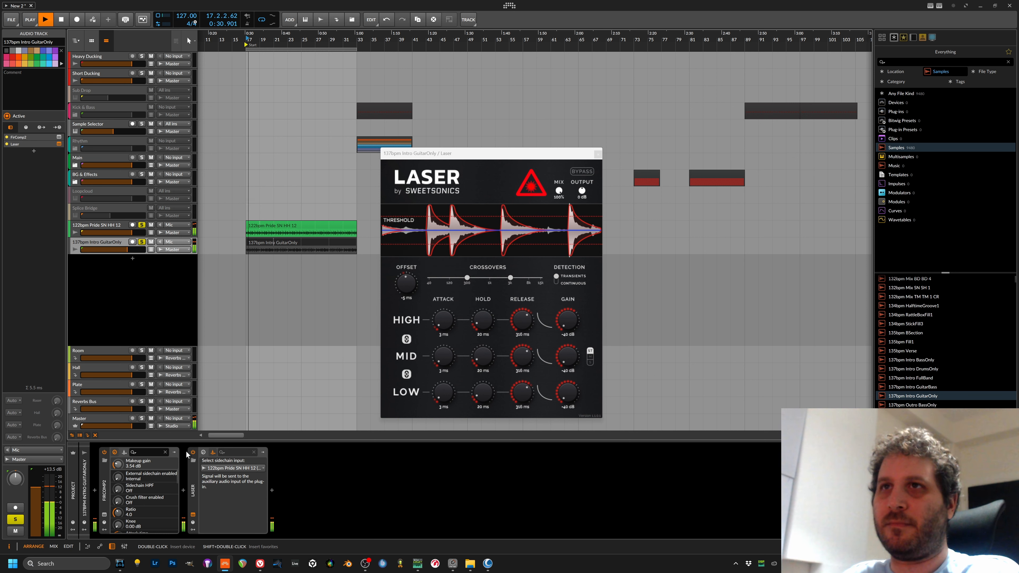
key(space)
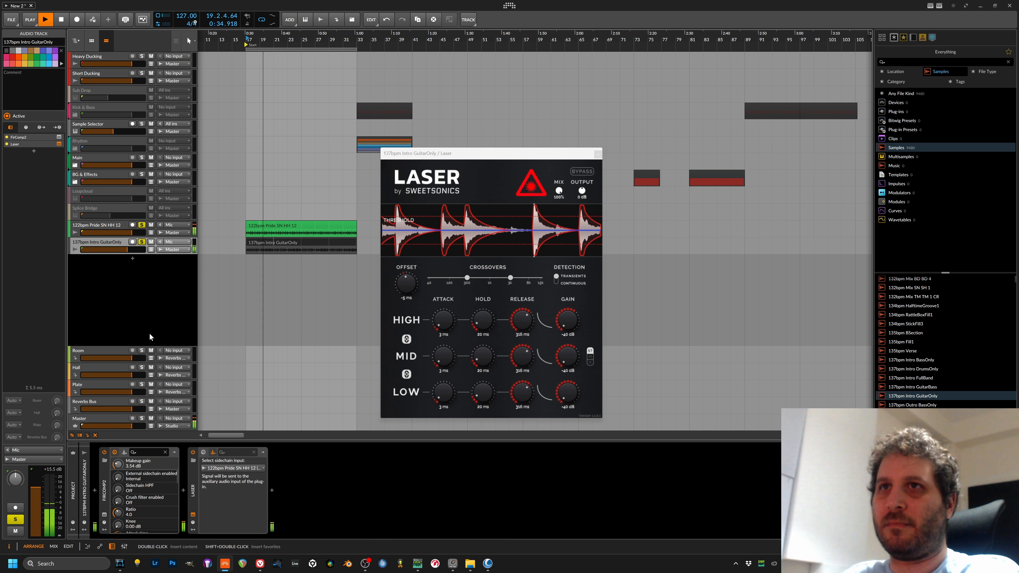
key(space)
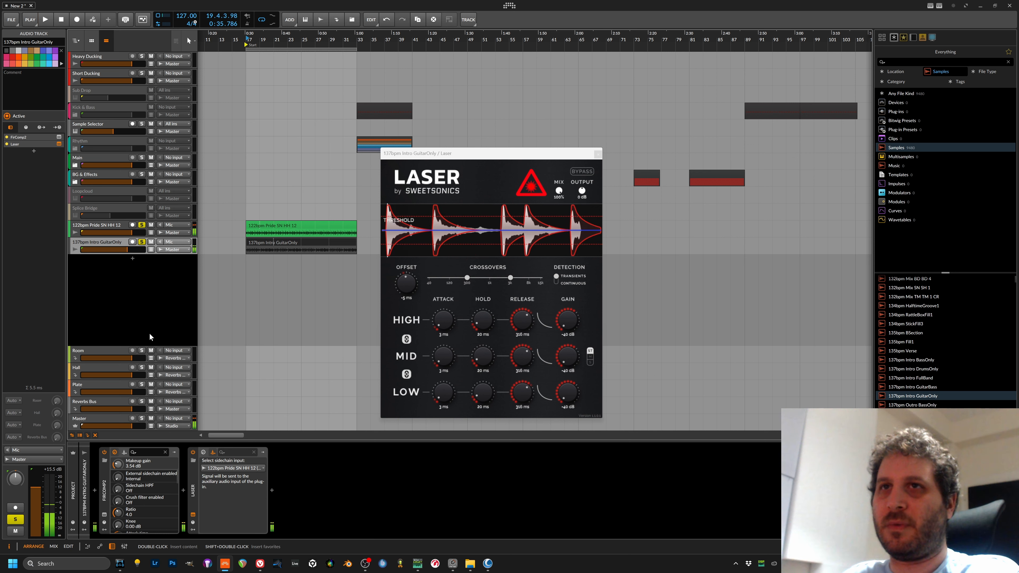
click(142, 241)
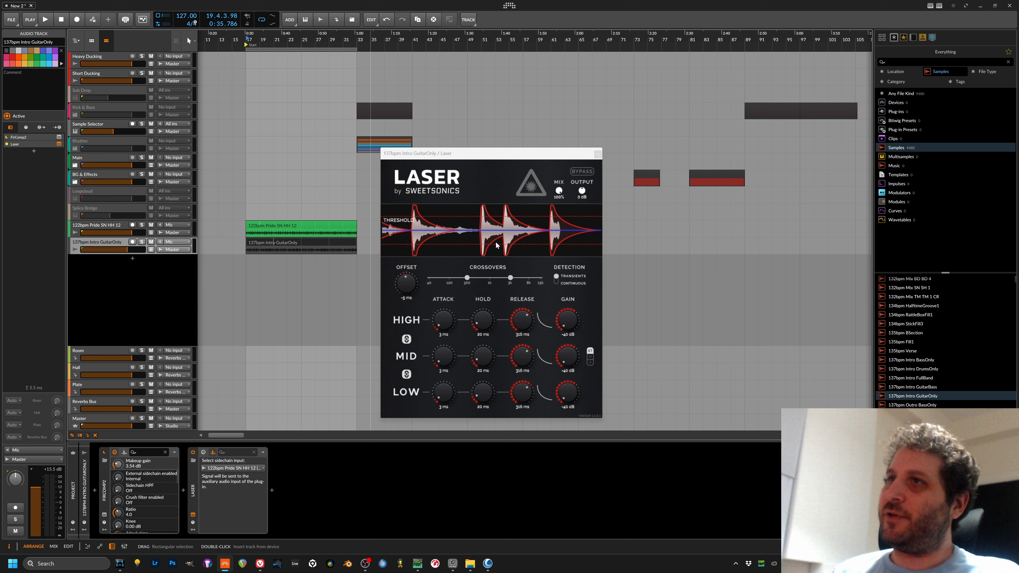
- Unlink Laser's bands, set high to 9 ms hold and 55 ms release, mid to 15 ms and 109 ms, and audition the result
key(space)
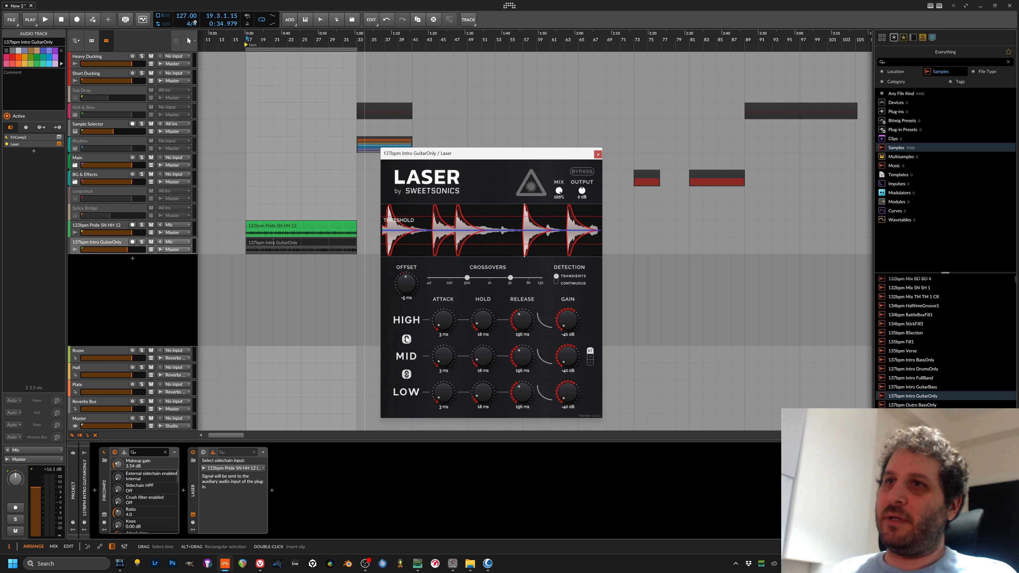
click(412, 358)
click(412, 391)
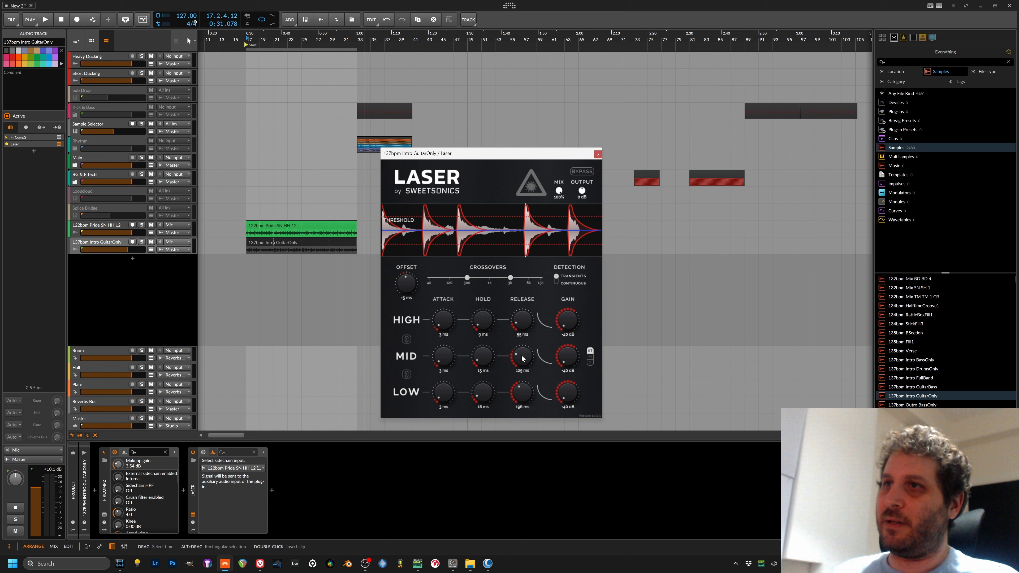
key(space)
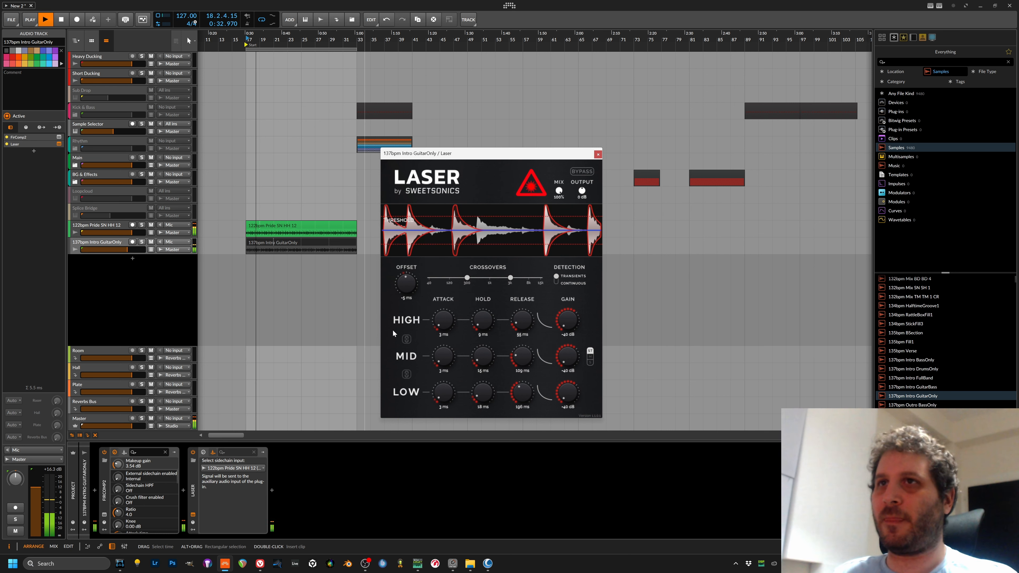
key(space)
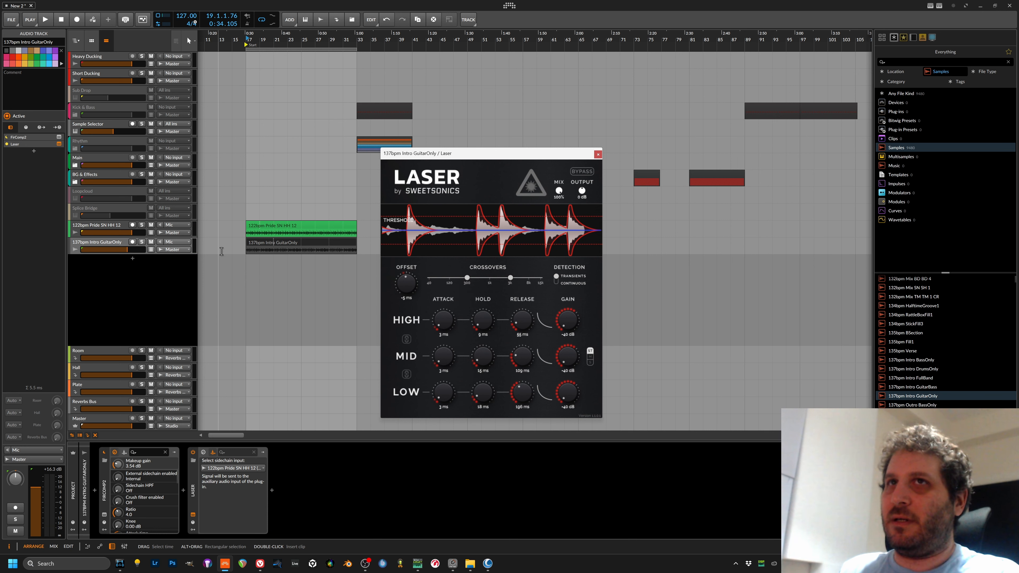
- Examine the Heavy Ducking and Short Ducking tracks and the Laser in Ducker's No Offset layer, then return to the guitar track
click(118, 244)
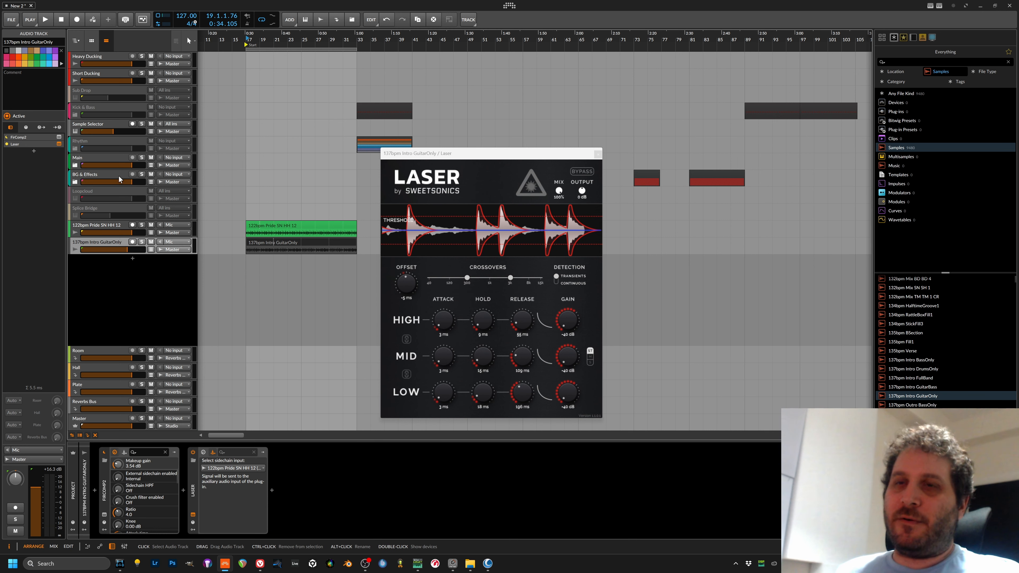
click(119, 73)
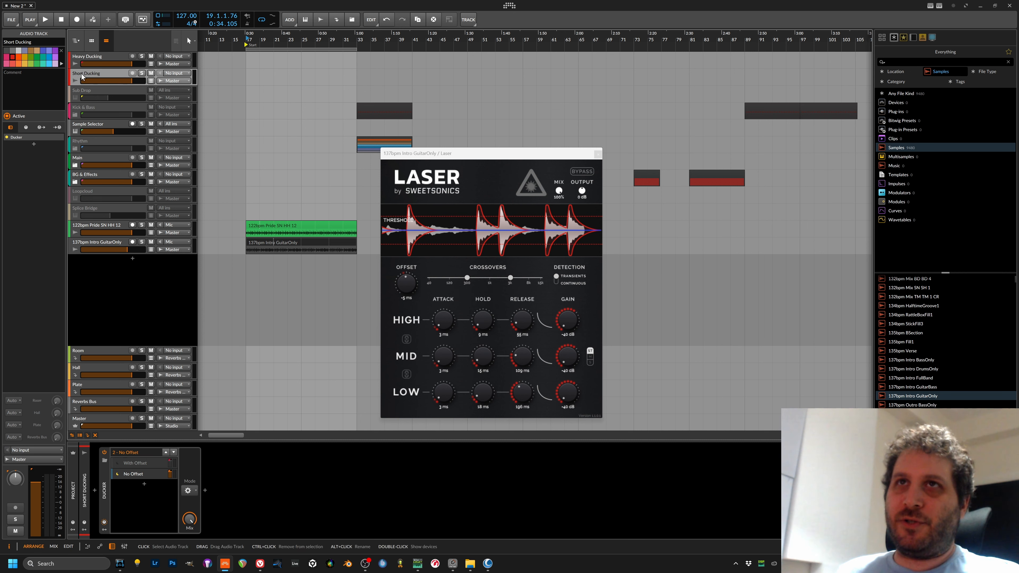
click(97, 58)
click(106, 78)
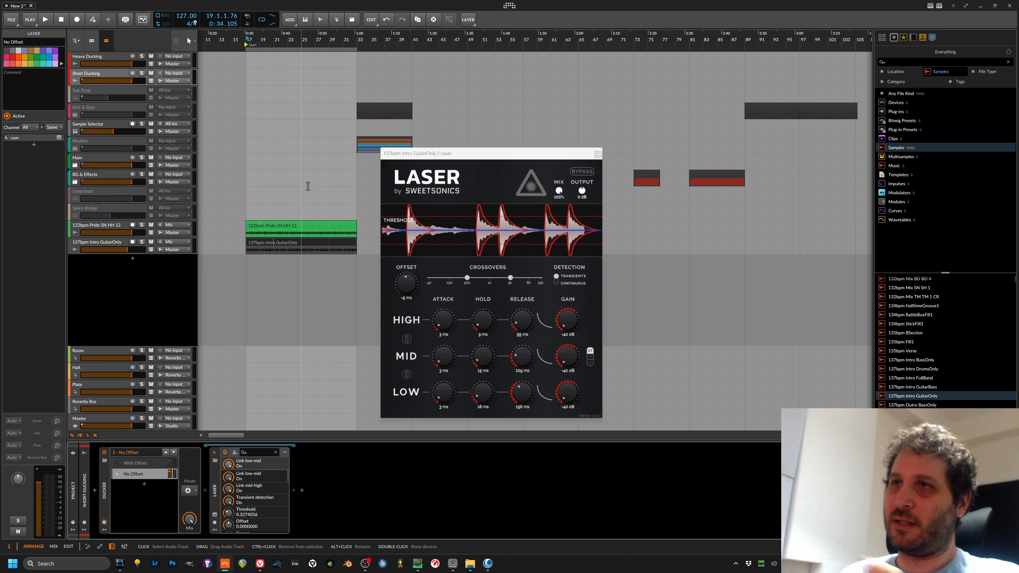
click(98, 243)
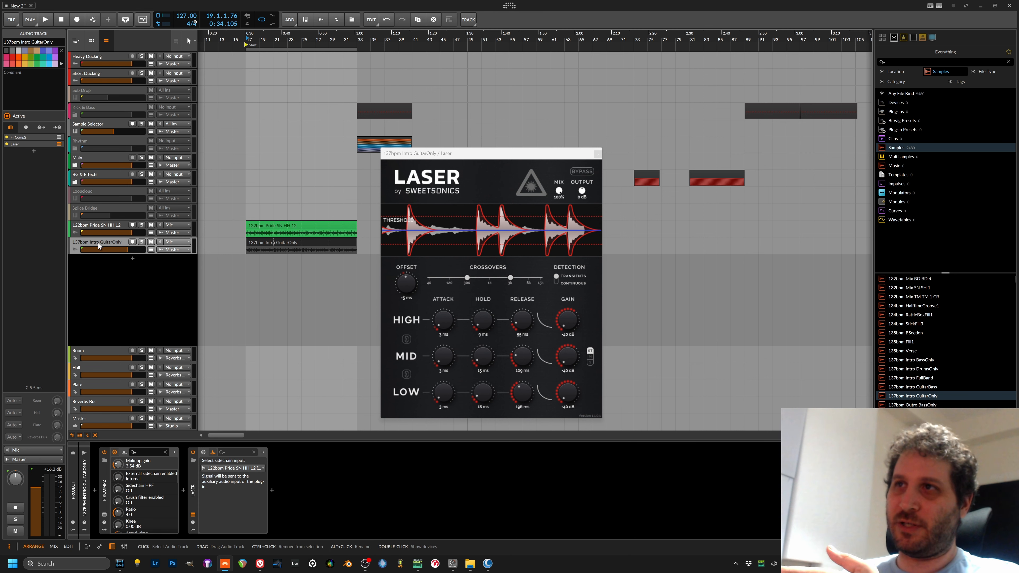
- Set Laser's release to 113 ms high, 129 ms mid and 216 ms low, reshape the release curves and audition them
drag(517, 397, 510, 410)
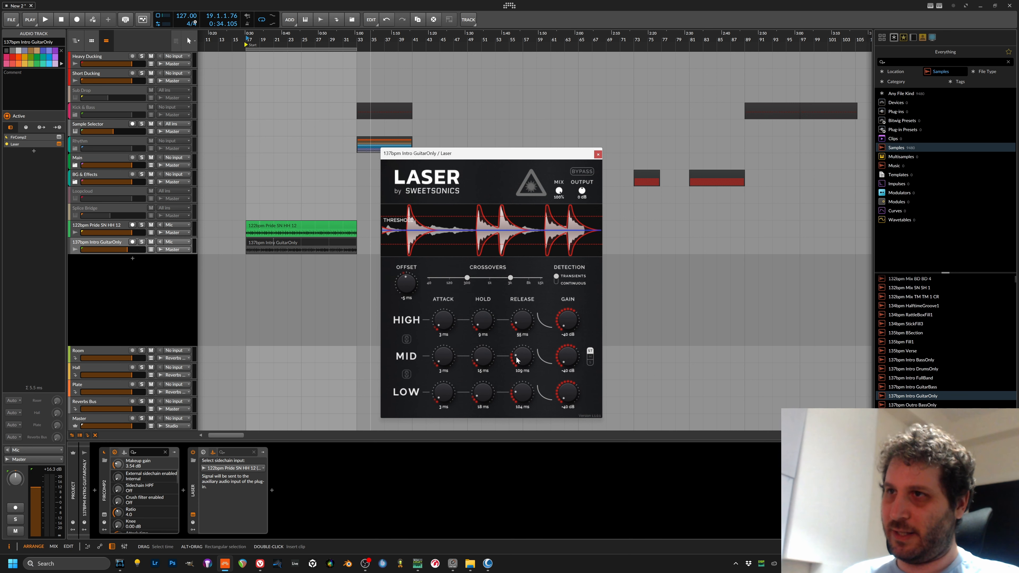
drag(511, 332, 509, 341)
key(space)
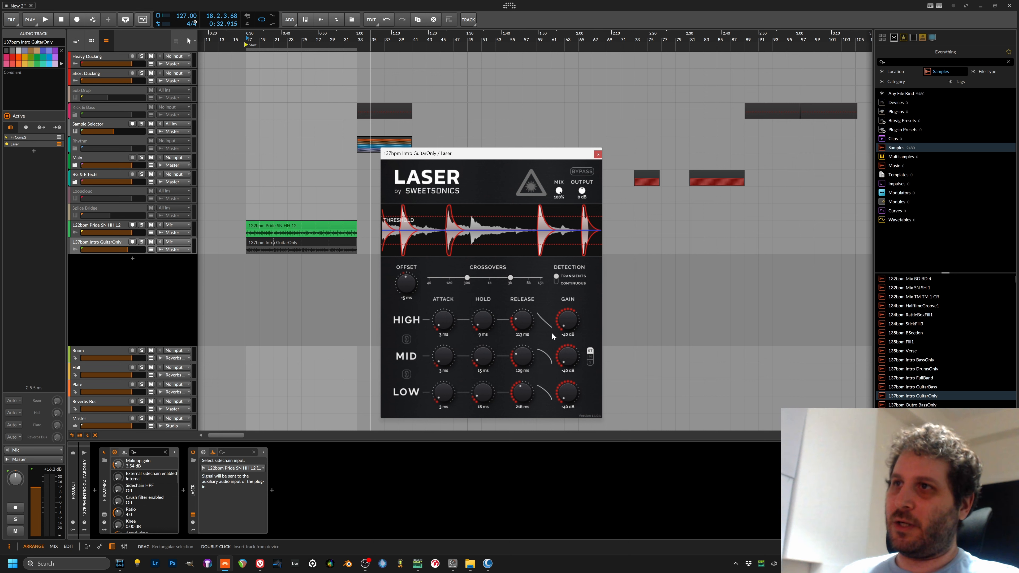
- Shift Laser's lower crossover slightly down, audition Continuous detection, then return to Transients and raise the threshold
key(space)
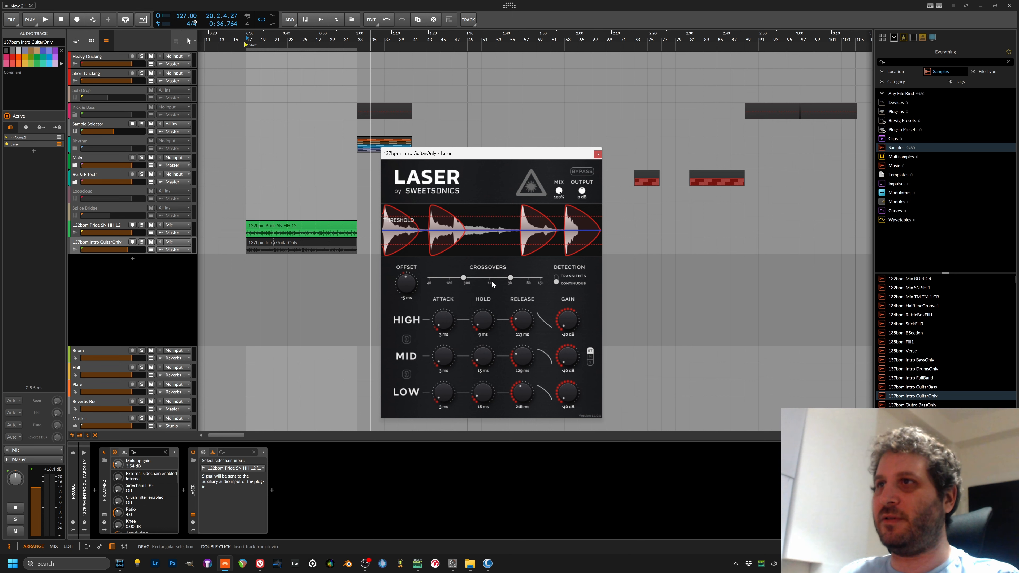
key(space)
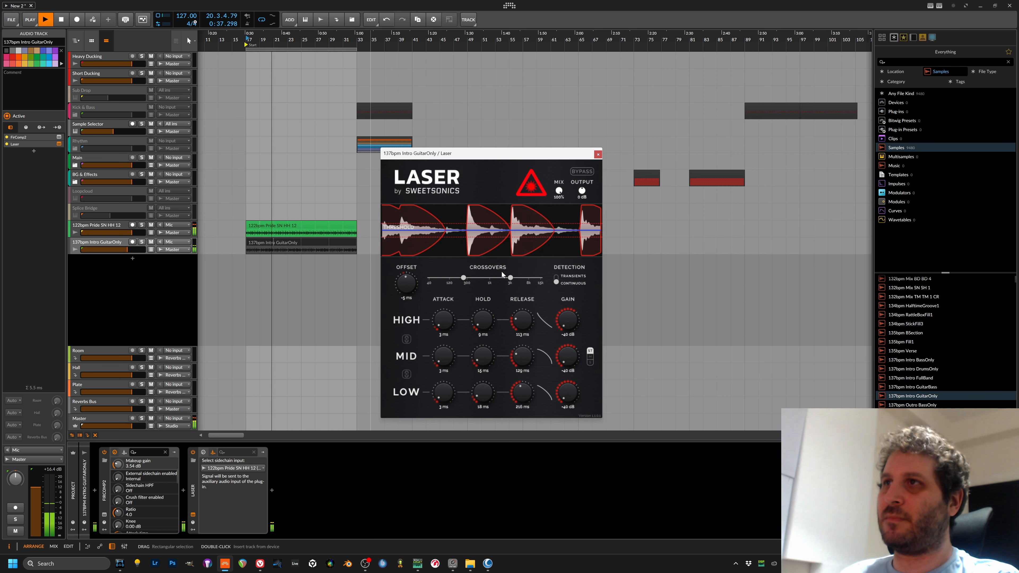
key(space)
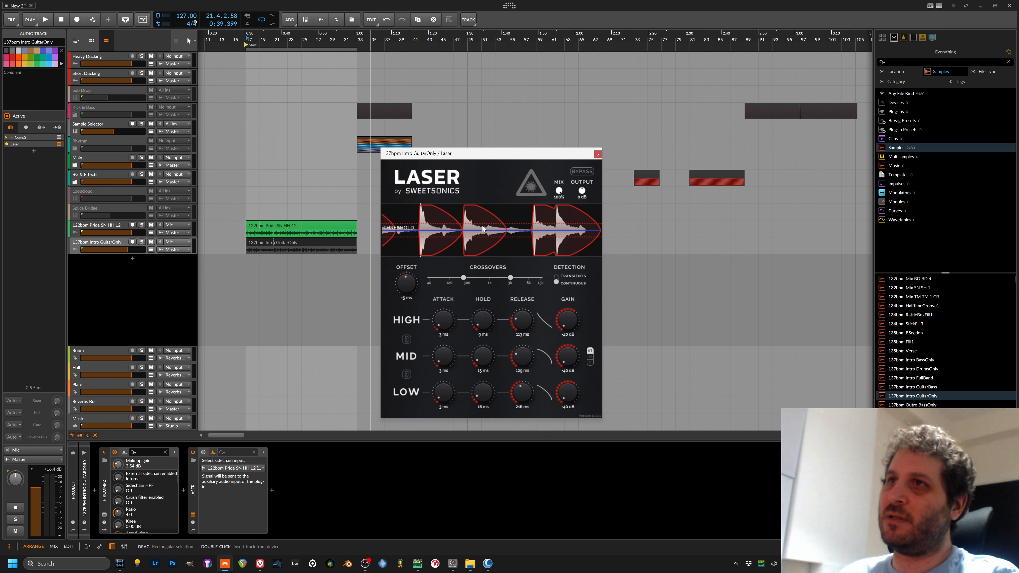
drag(483, 224, 484, 203)
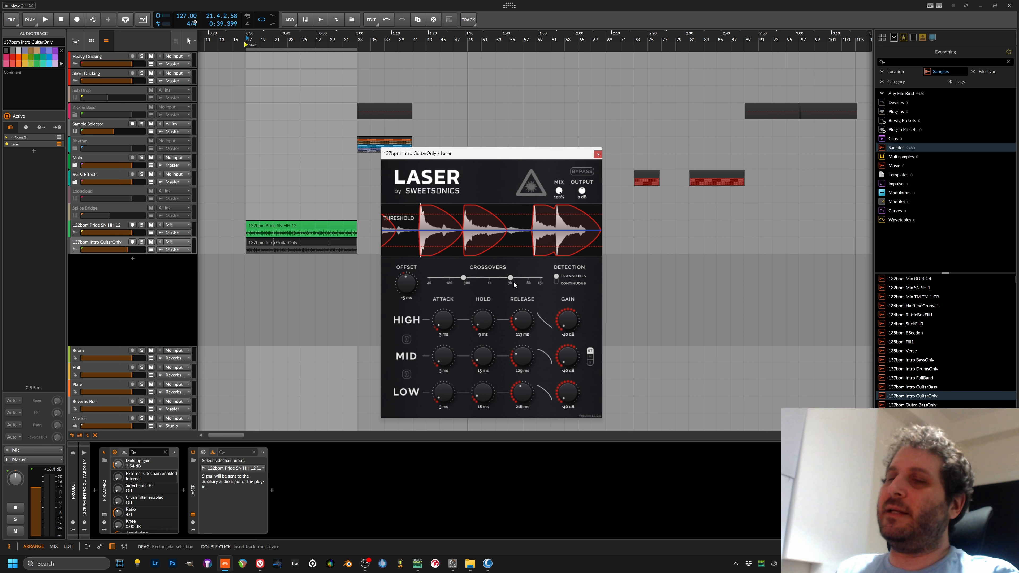
- Close the Laser window, replace FirComp2 with Invigorate on the guitar track and delete Laser
click(599, 154)
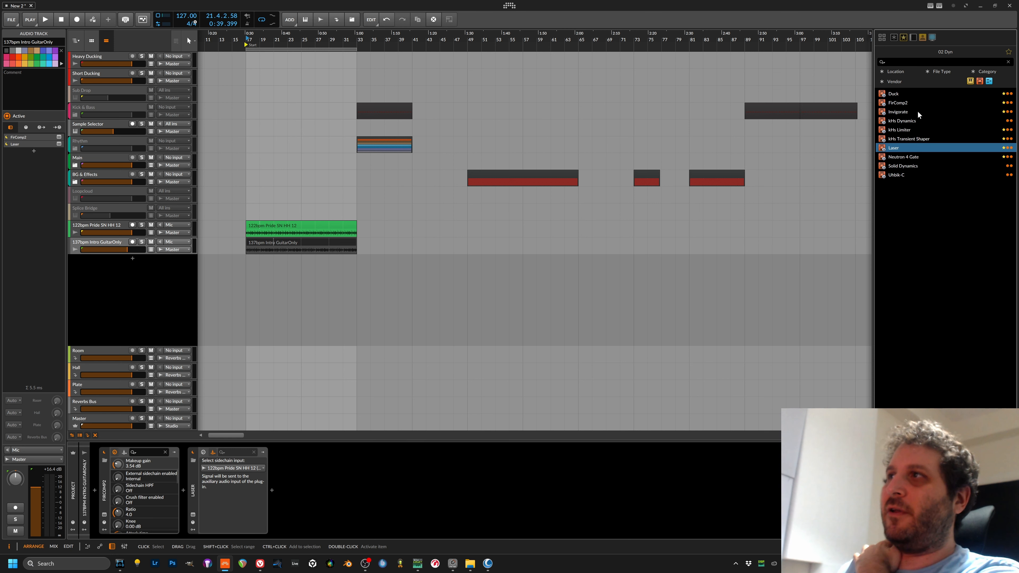
drag(919, 112, 213, 481)
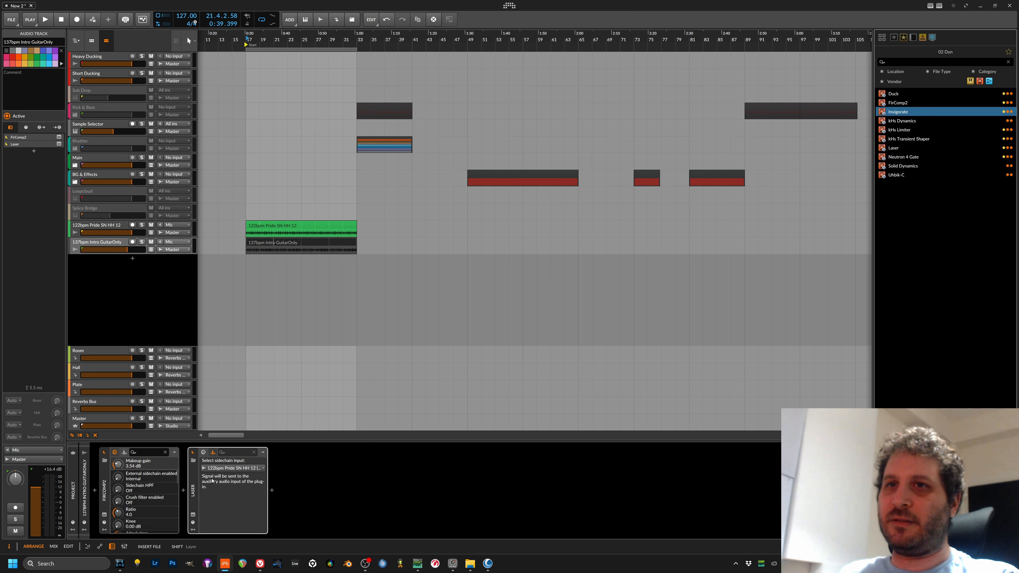
drag(131, 496, 132, 495)
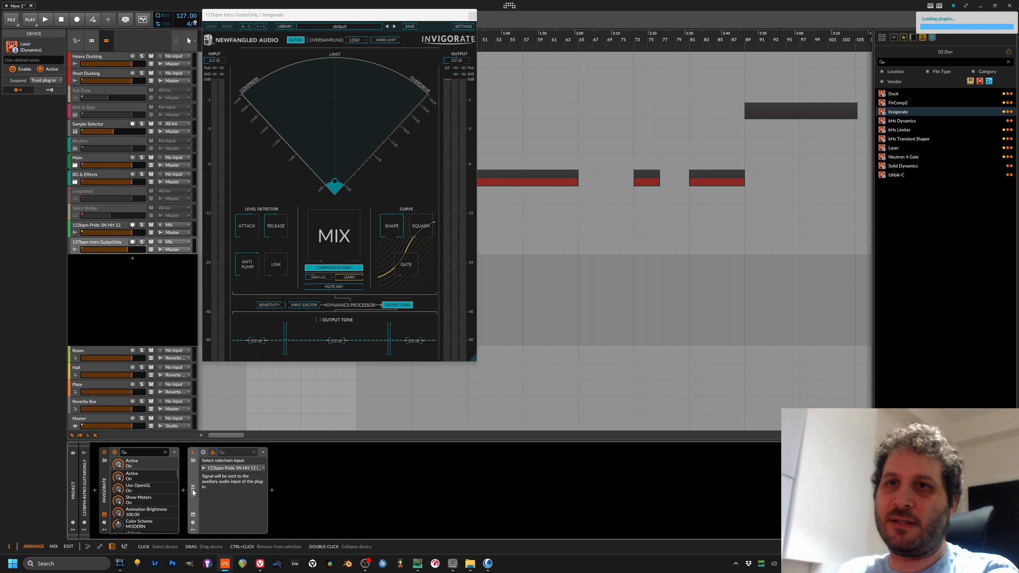
key(Delete)
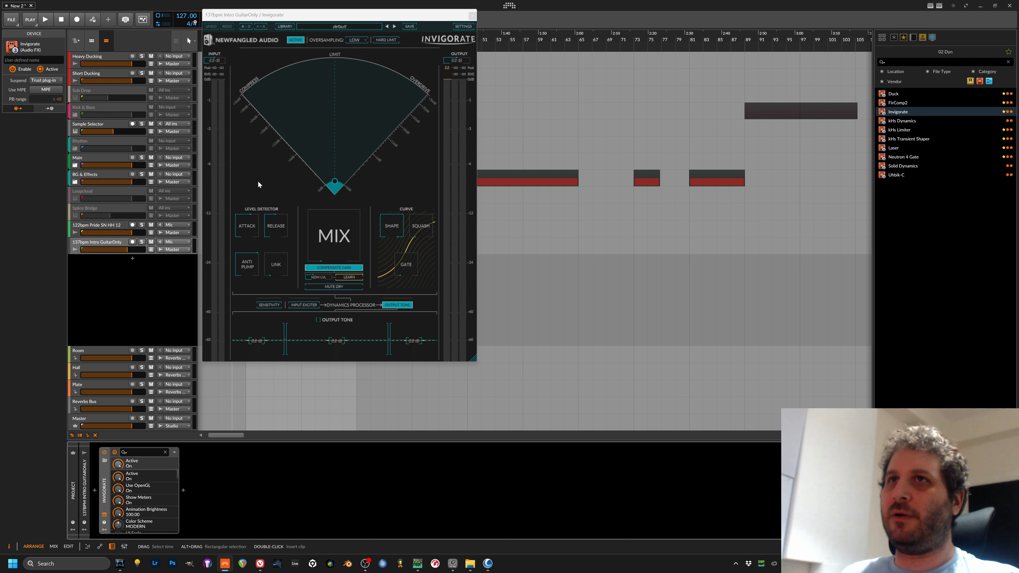
- Move the Invigorate window clear of the track clips, play the loops briefly and solo the guitar track
drag(331, 14, 614, 92)
key(space)
key(space)
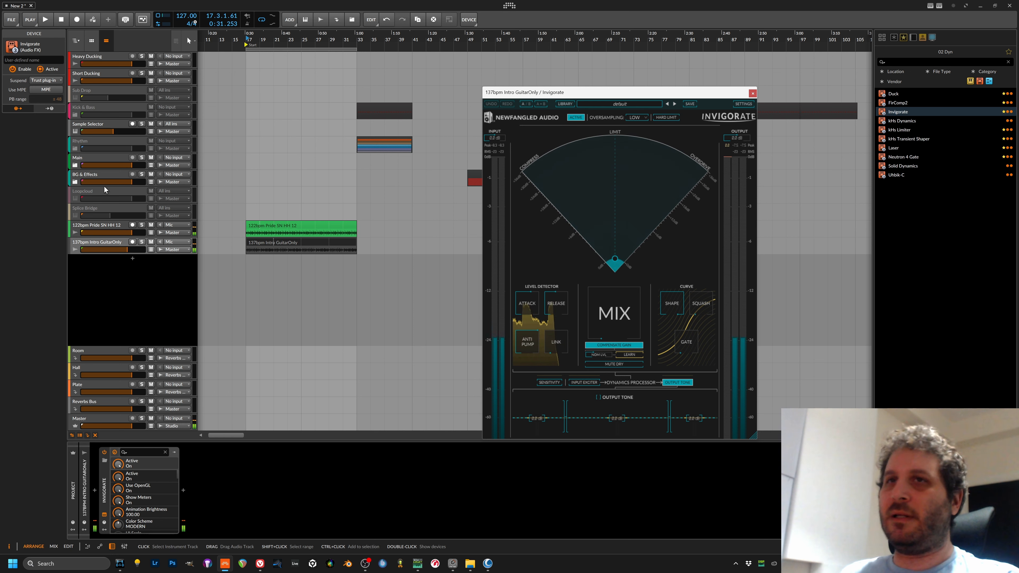
click(141, 242)
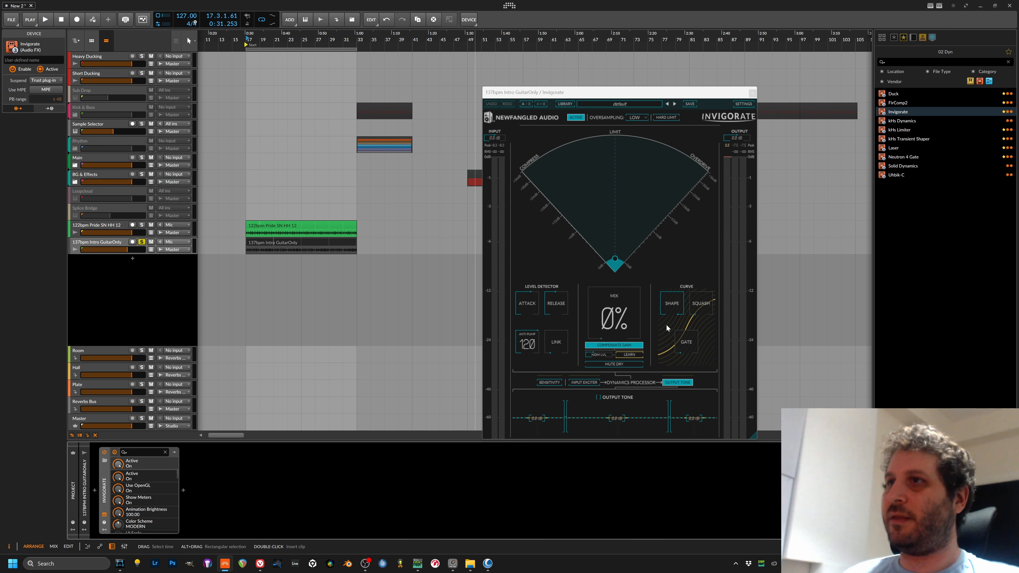
- Set Invigorate's mix to 100% and play the guitar loop with the control point pushed to full Compress
key(space)
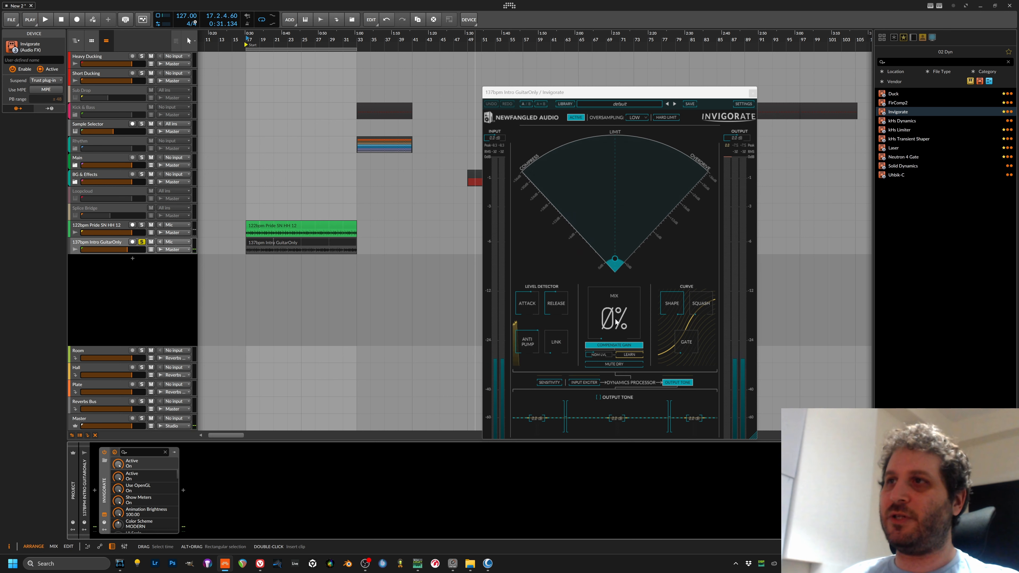
click(617, 321)
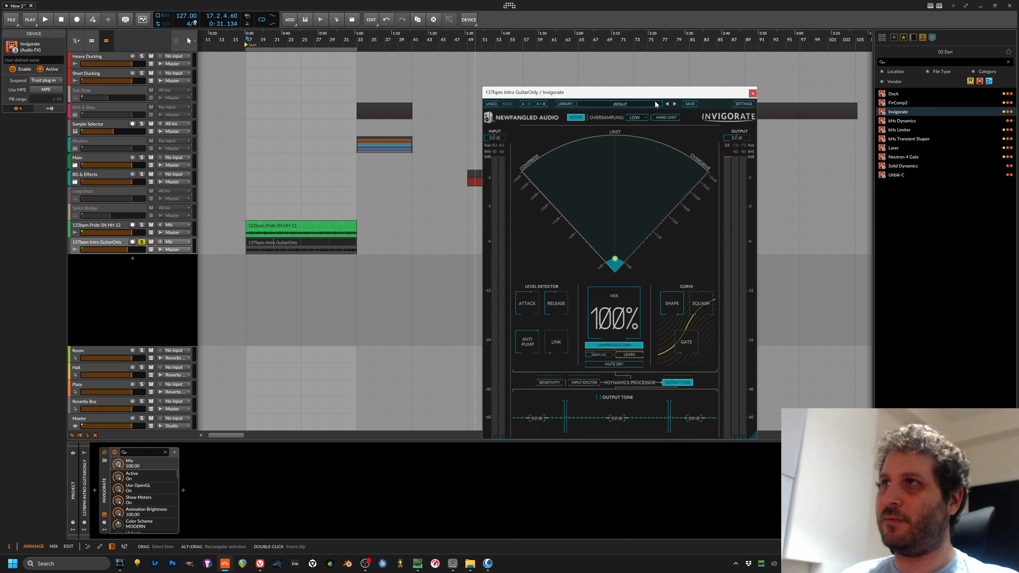
click(643, 117)
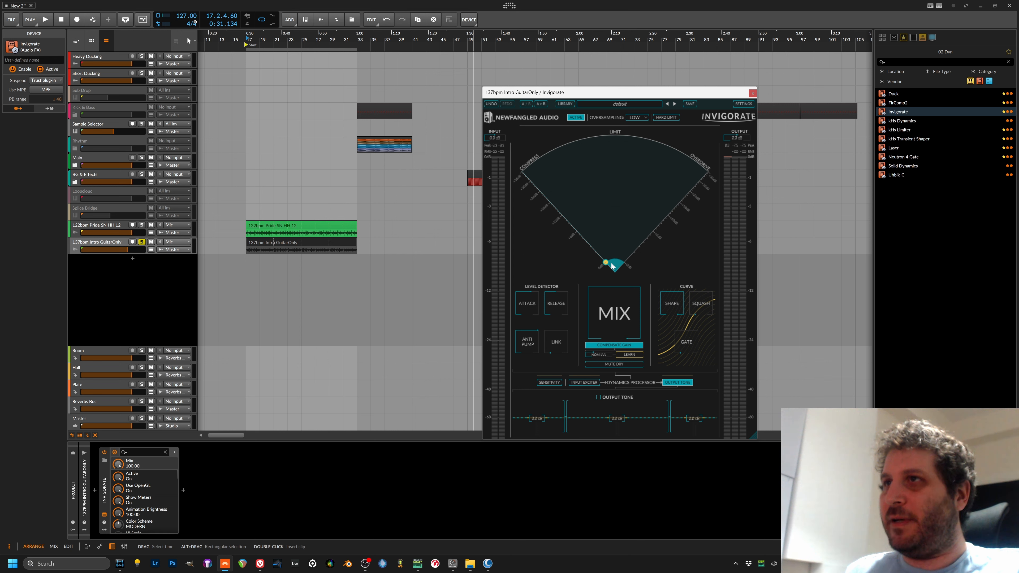
key(space)
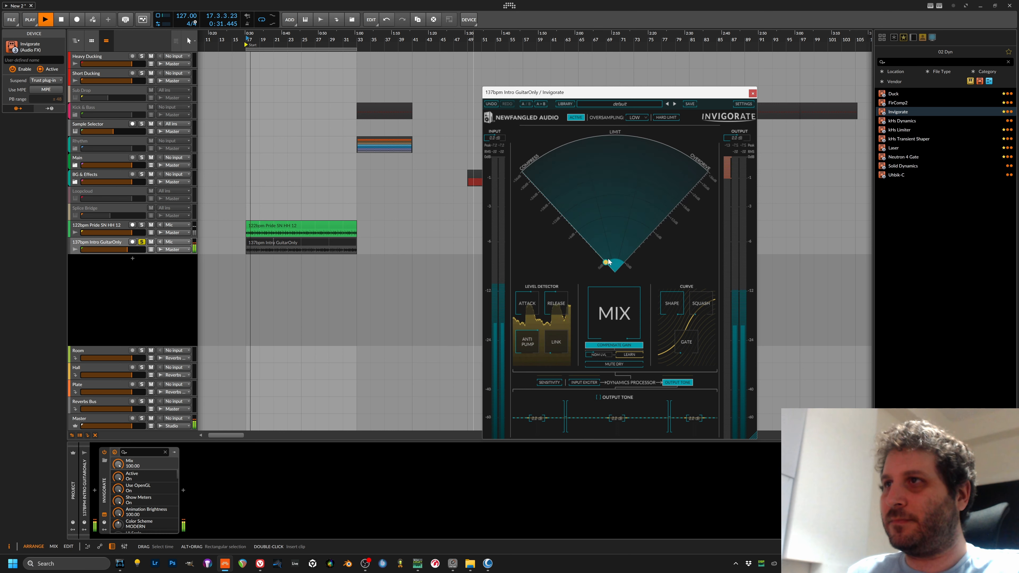
drag(609, 265, 495, 177)
- Adjust the level detector during playback, with attack around 3.7, release at 14.5 and Anti Pump at about 128
mouse_move(525, 301)
mouse_down()
mouse_move(525, 291)
mouse_move(528, 316)
mouse_up()
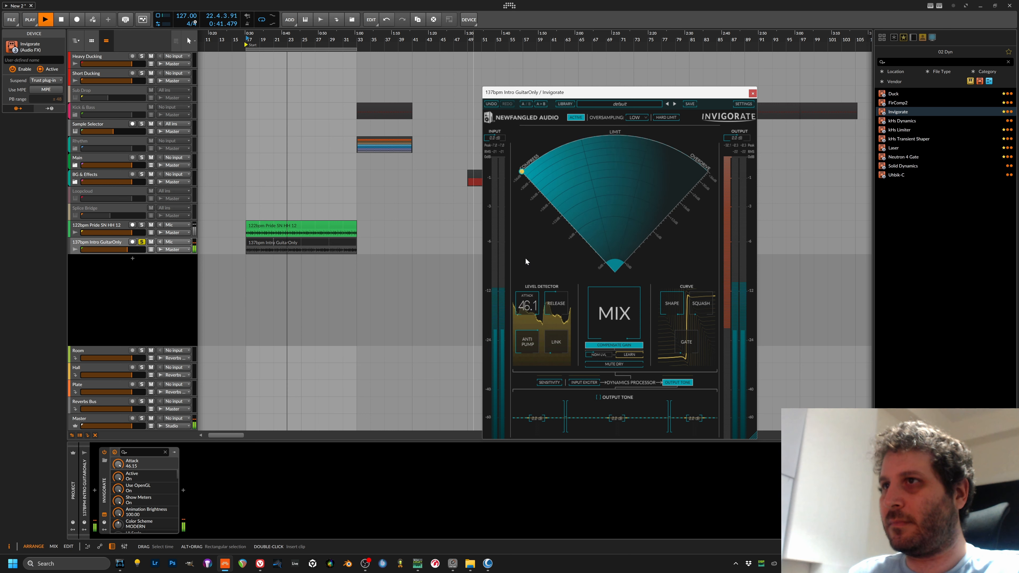
click(556, 304)
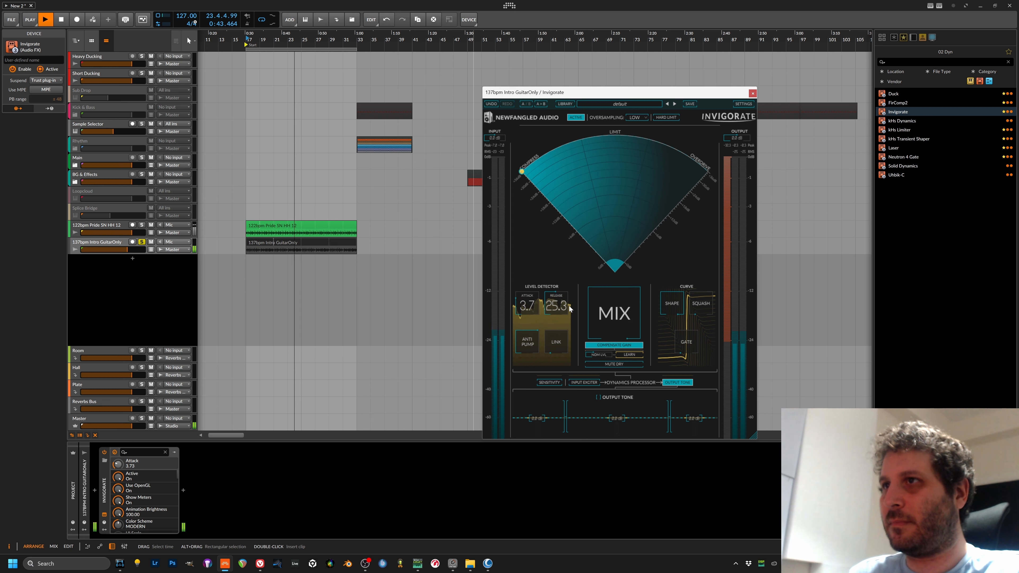
drag(556, 303, 537, 346)
mouse_move(563, 345)
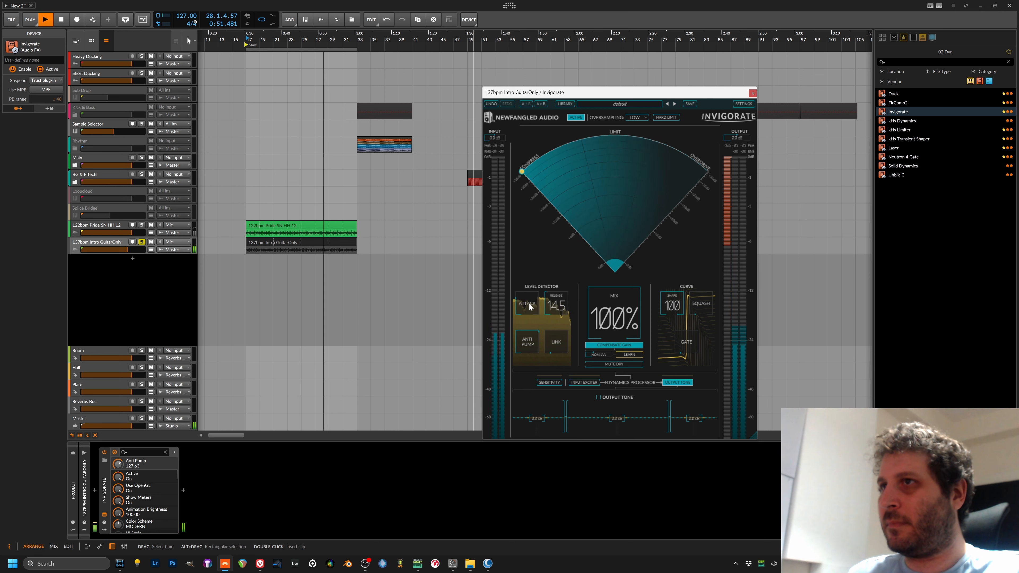
drag(526, 304, 526, 308)
- Rework the curve's Shape and Gate, trying the gate at about -44, and shorten the attack to 1.5
drag(664, 308, 665, 387)
drag(685, 342, 692, 296)
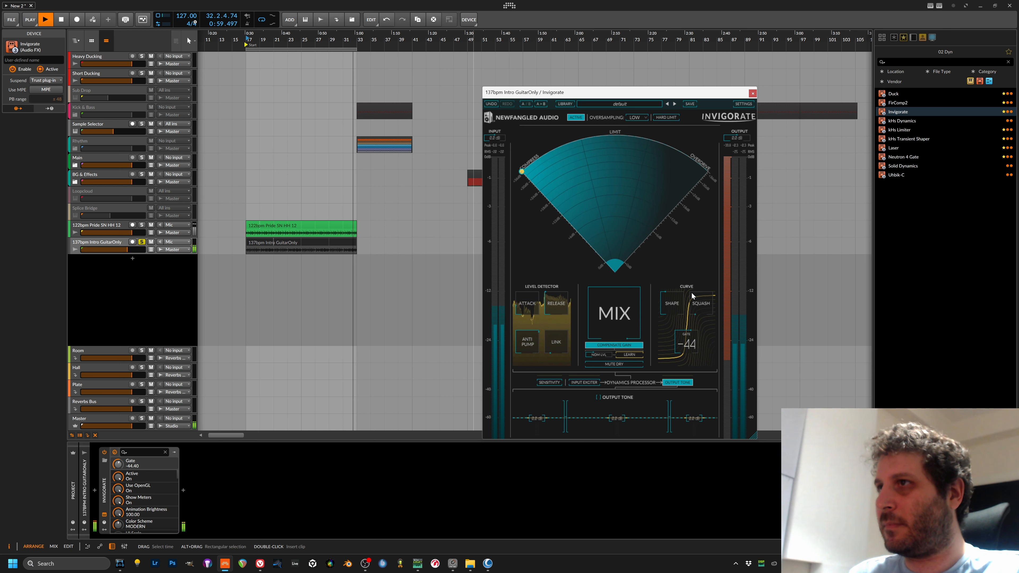
drag(690, 291, 705, 195)
drag(552, 298, 528, 308)
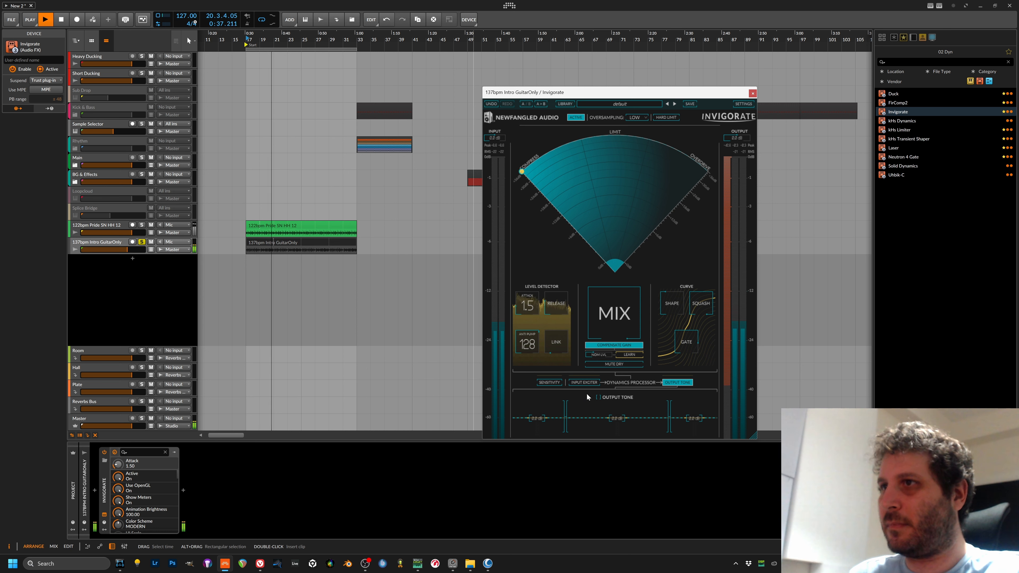
- Enable the Sensitivity EQ, lowering the low band, boosting the mid band and raising the high band to 12 dB
click(550, 382)
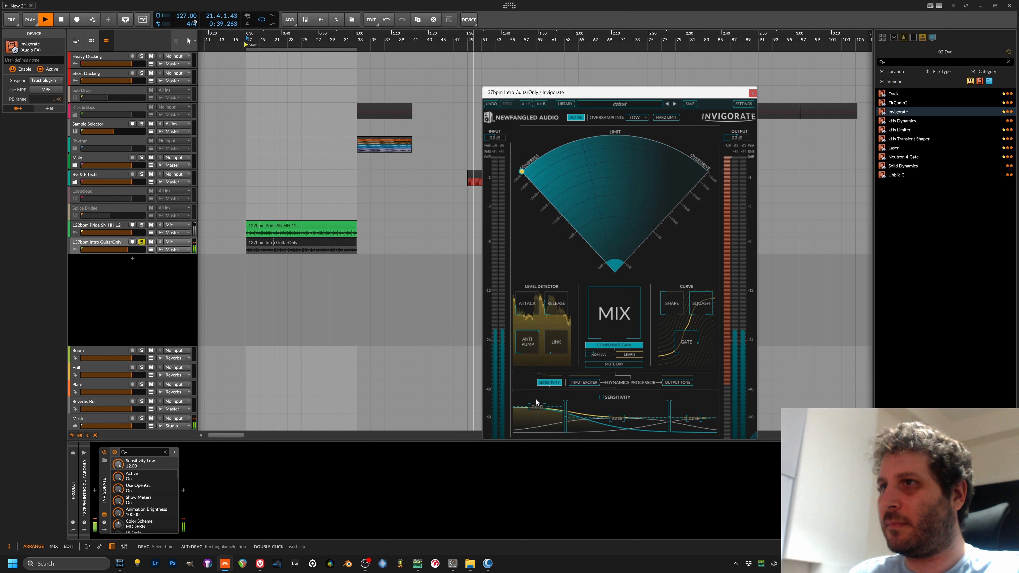
drag(537, 418, 537, 427)
drag(611, 420, 610, 395)
click(601, 398)
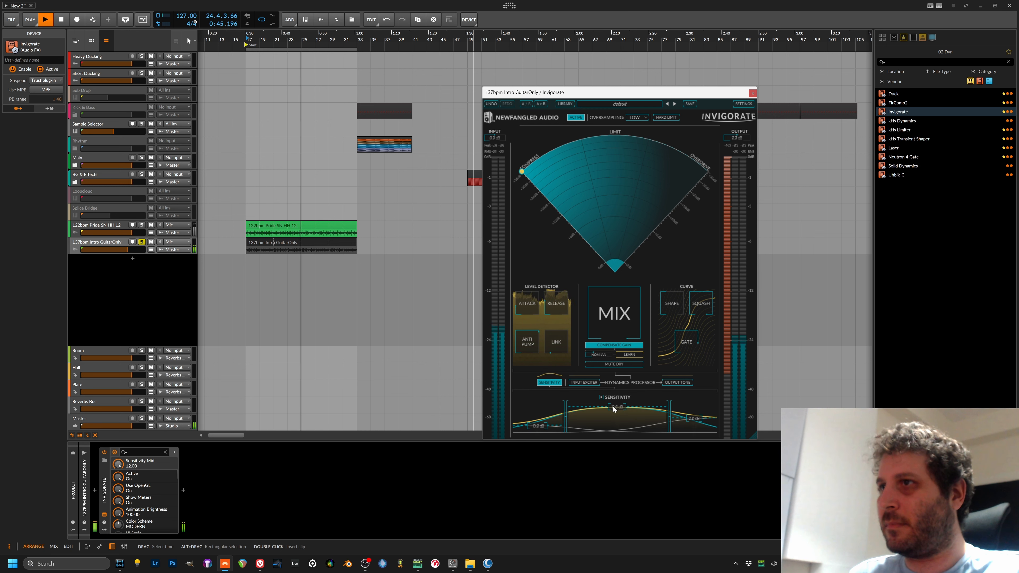
drag(695, 418, 697, 403)
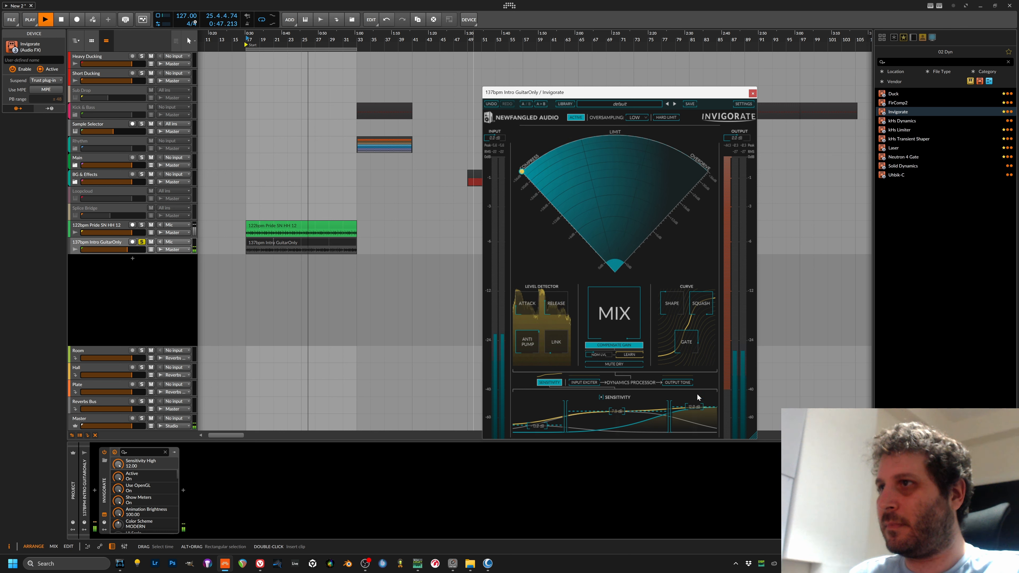
- Enable the Input Exciter, boost its mid band, shift the crossovers and cut the high band to about -6.4 dB
click(589, 385)
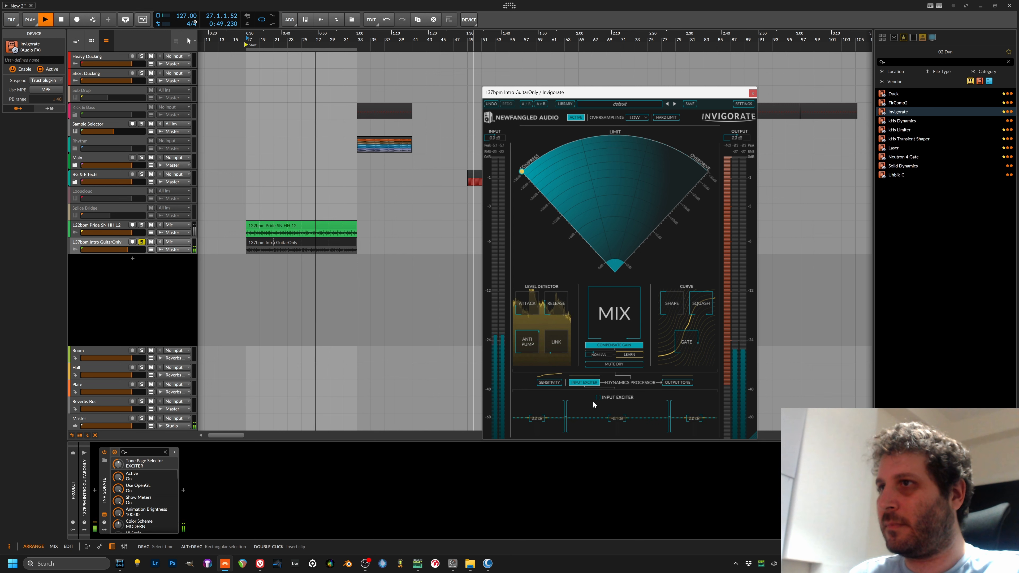
click(599, 397)
drag(617, 418, 590, 418)
drag(673, 432, 700, 424)
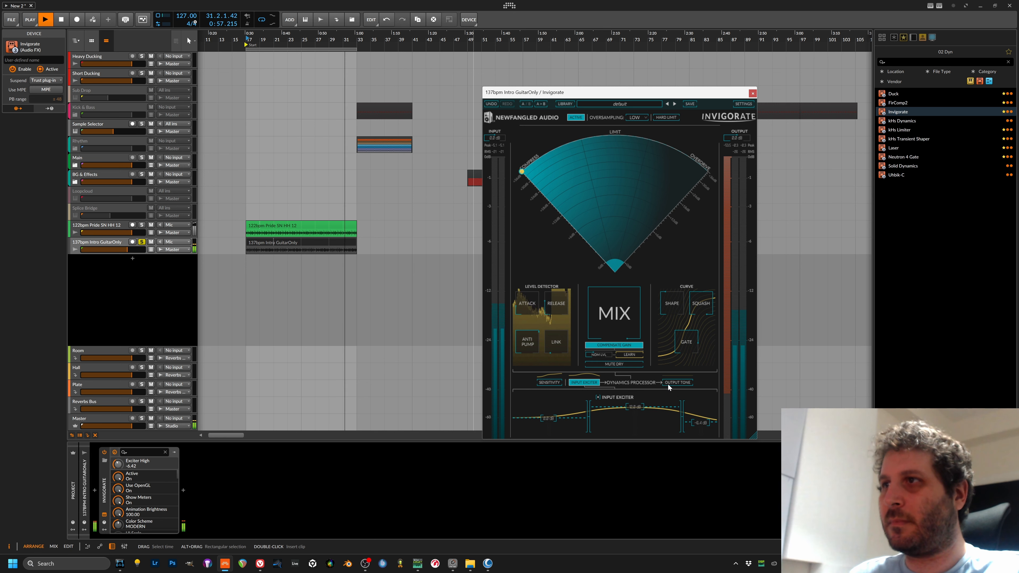
- Enable Output Tone, boosting the high band to 12 dB and cutting the mid band to about -6.4 dB
click(678, 382)
click(602, 398)
drag(700, 418, 700, 407)
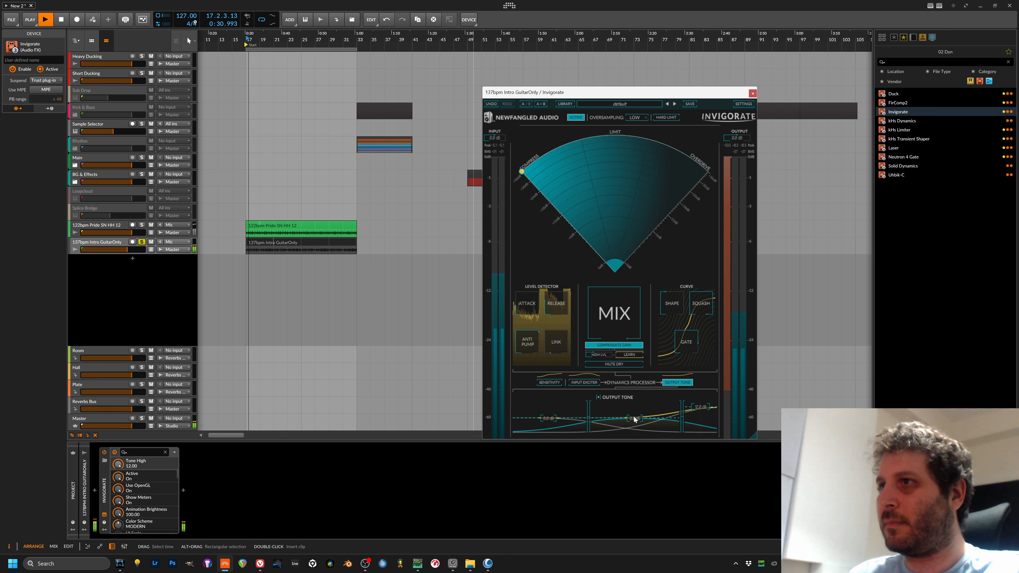
drag(634, 418, 631, 424)
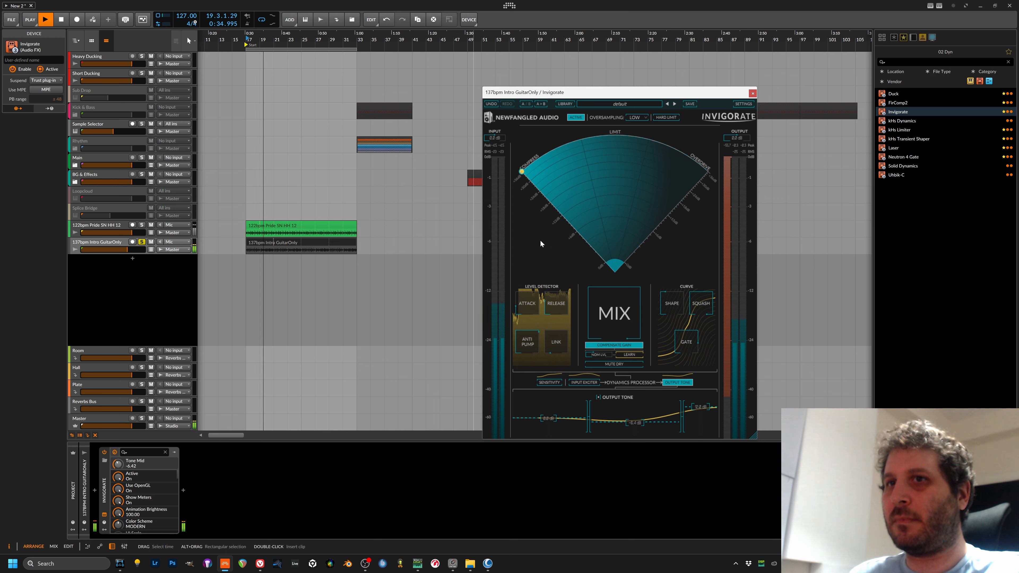
- Back the control point off to light compression and adjust the Gate down to -100
drag(522, 190, 574, 266)
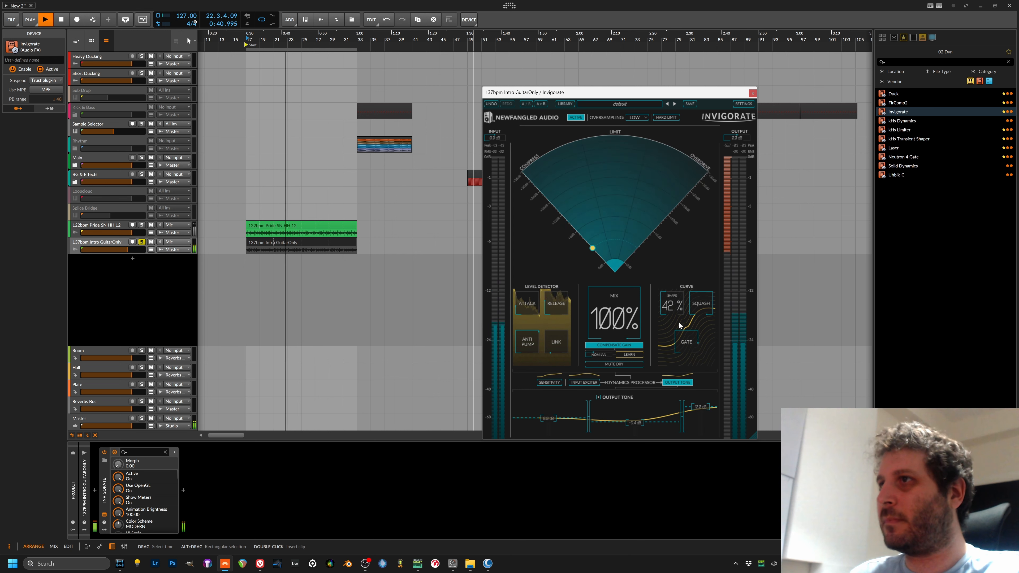
drag(688, 345, 686, 386)
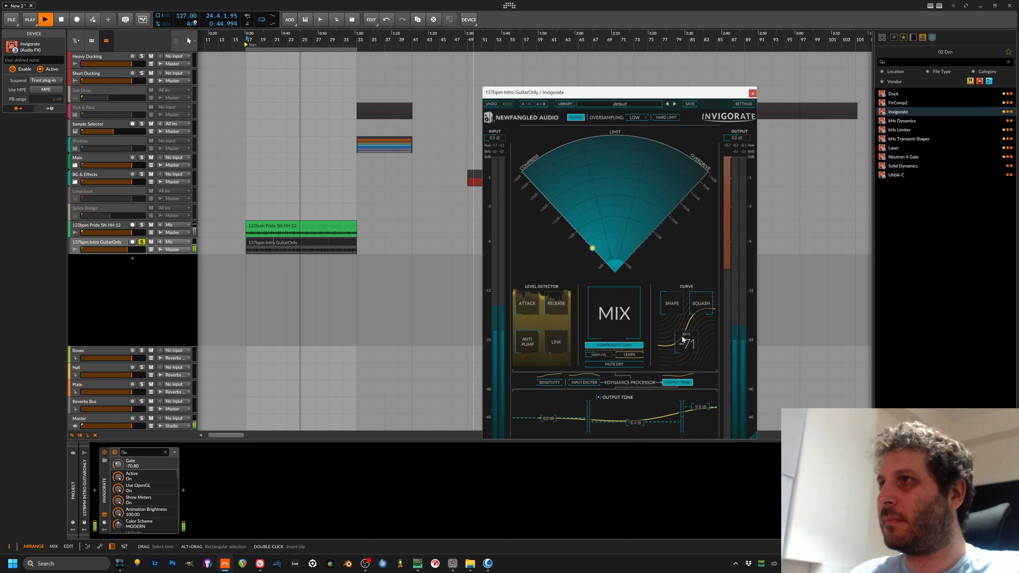
drag(684, 344, 685, 328)
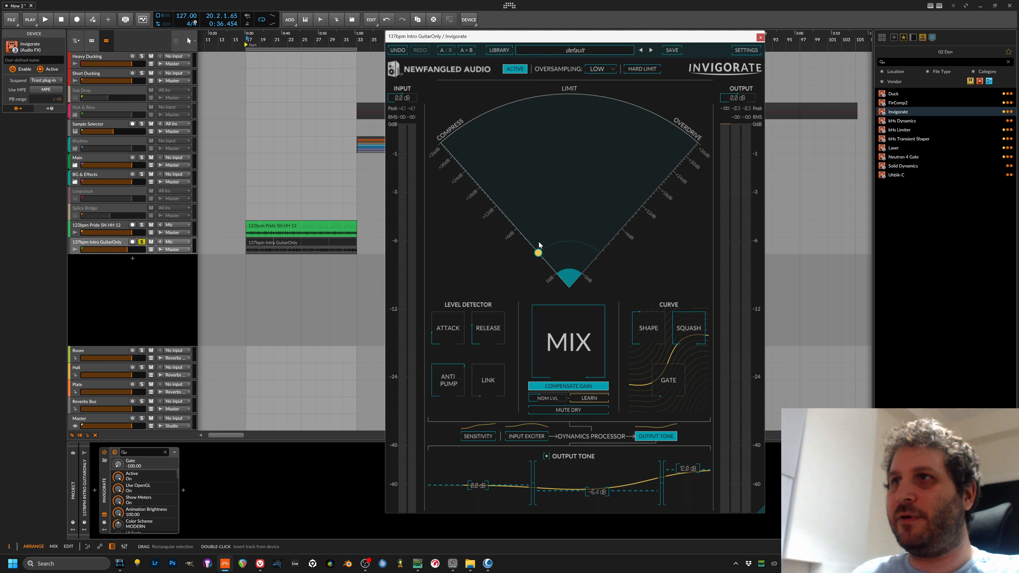
- Learn Invigorate's nominal level from the playing guitar loop, keeping the control point at light compression
drag(538, 252, 432, 161)
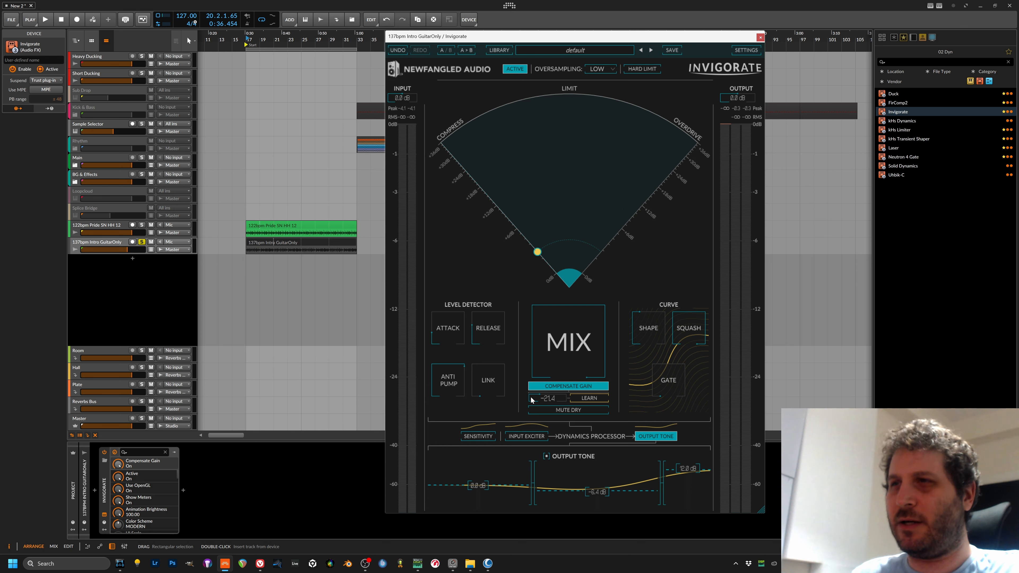
click(603, 404)
key(space)
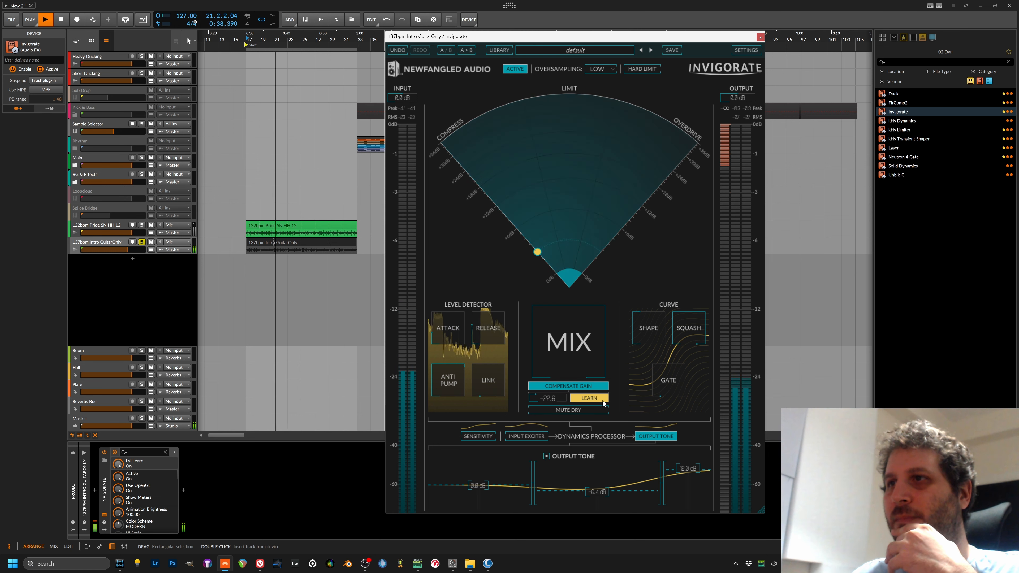
click(603, 401)
key(space)
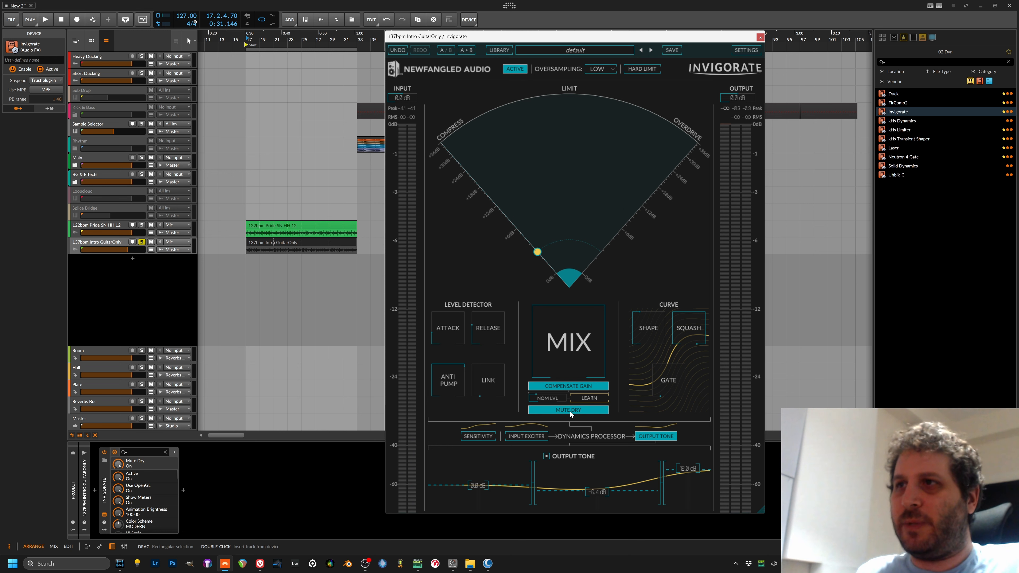
- Audition the lightly compressed guitar at 100% mix with Mute Dry off, and set the nominal level to -16.8
drag(572, 333, 614, 154)
key(space)
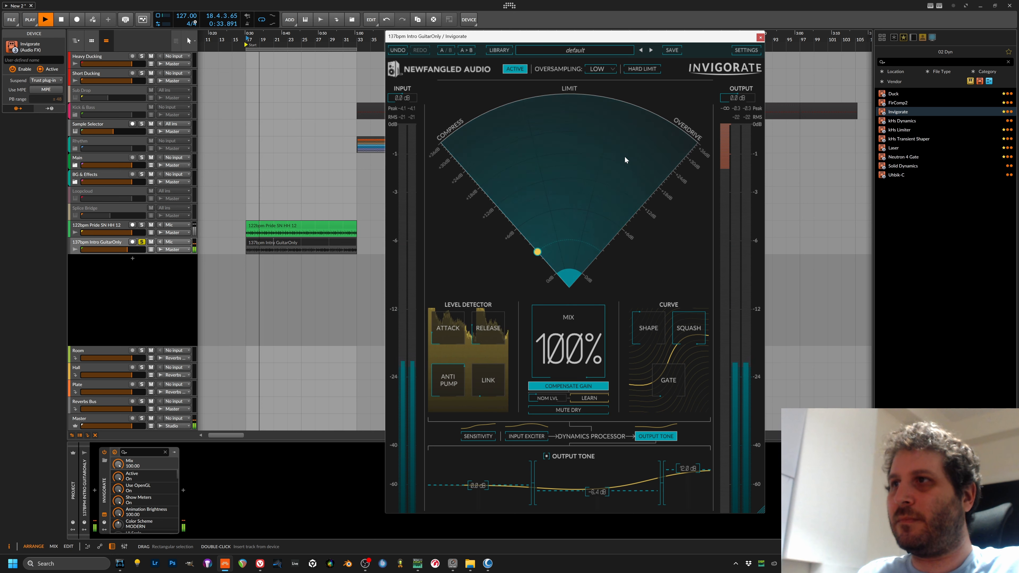
drag(617, 213, 605, 256)
mouse_move(548, 398)
mouse_down()
mouse_move(547, 408)
mouse_move(541, 360)
mouse_move(560, 528)
mouse_move(571, 288)
mouse_move(542, 476)
mouse_move(626, 208)
mouse_move(588, 345)
mouse_move(568, 534)
mouse_move(570, 399)
mouse_move(553, 401)
mouse_up()
click(554, 401)
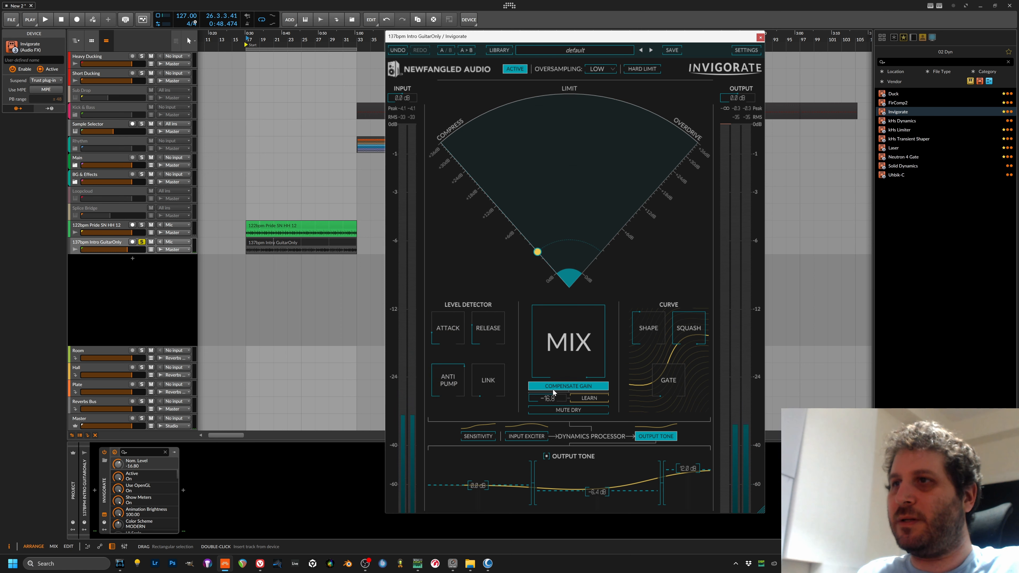
key(space)
- Sweep the control point between Compress, Limit and Overdrive at different gain amounts
drag(575, 354, 538, 253)
key(space)
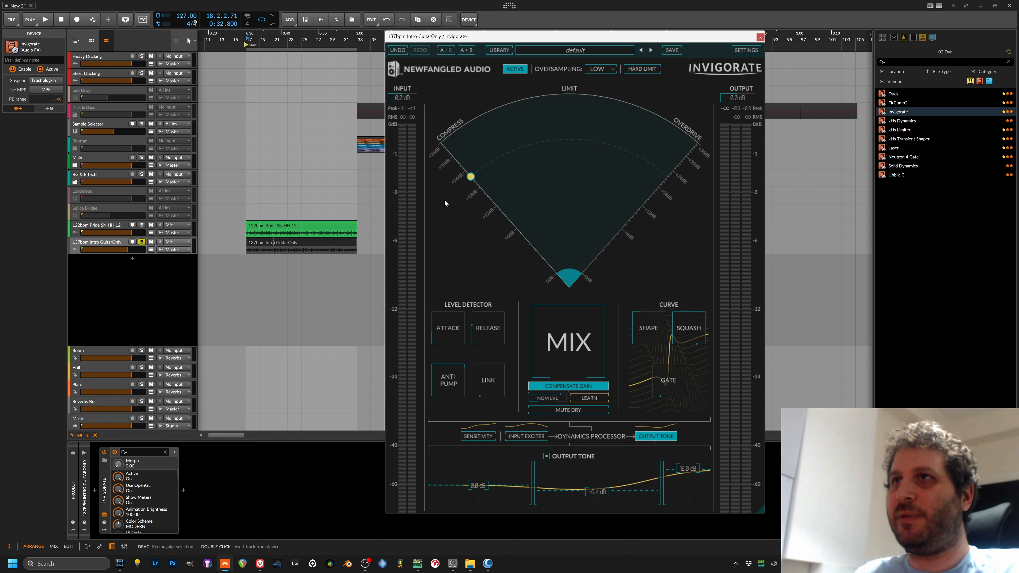
drag(442, 144, 555, 180)
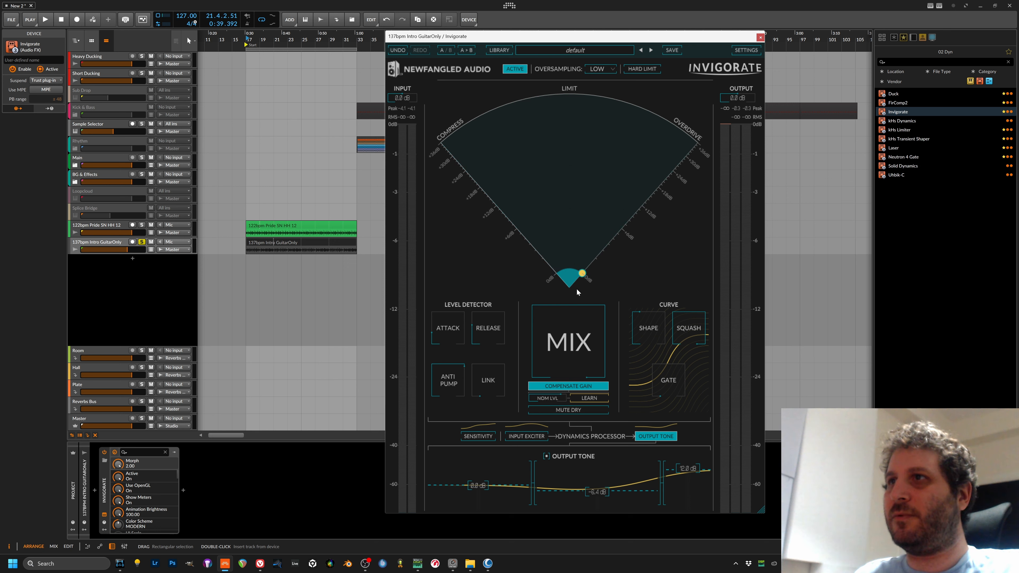
drag(579, 289, 566, 284)
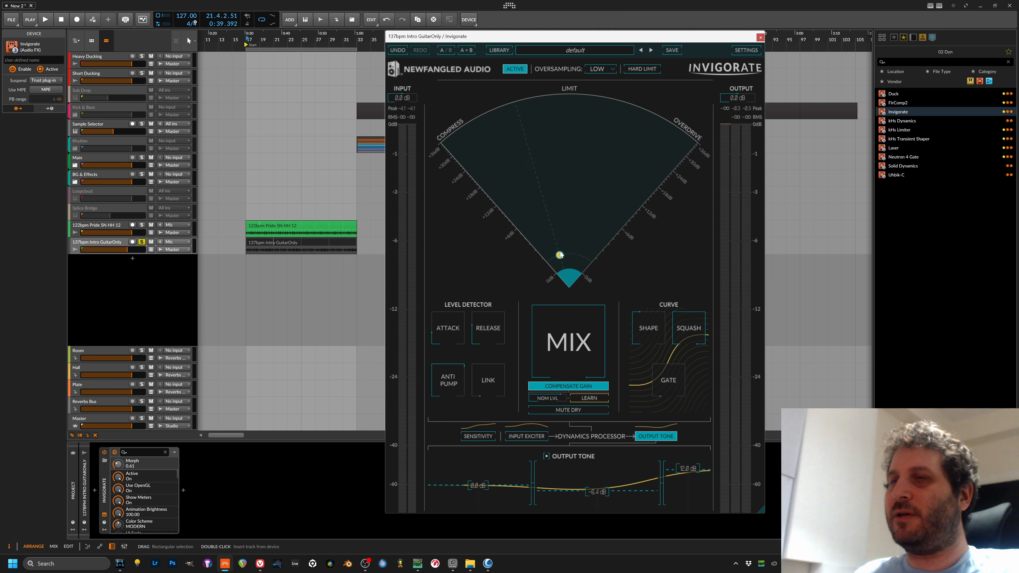
drag(534, 178, 572, 171)
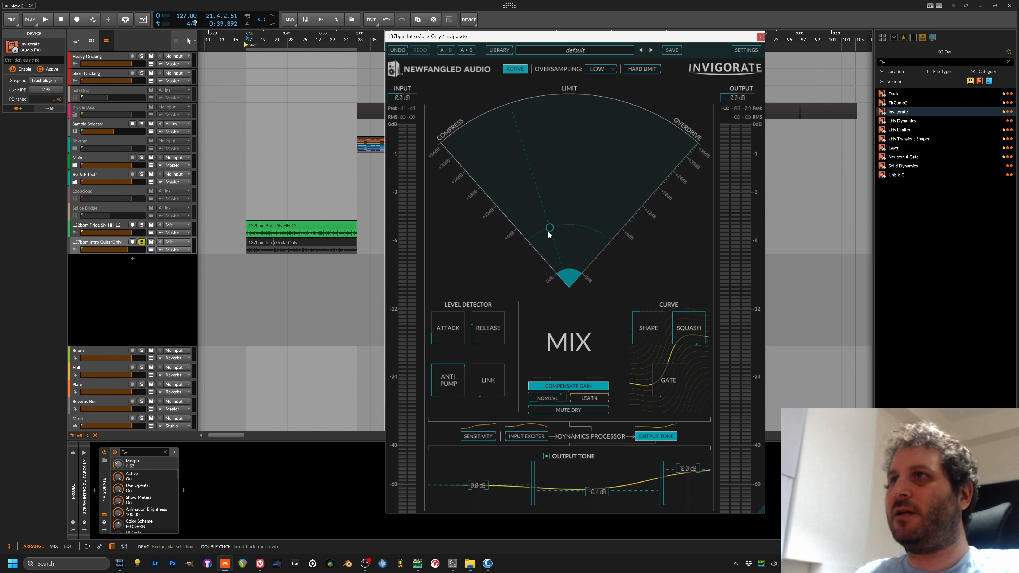
drag(544, 216, 578, 159)
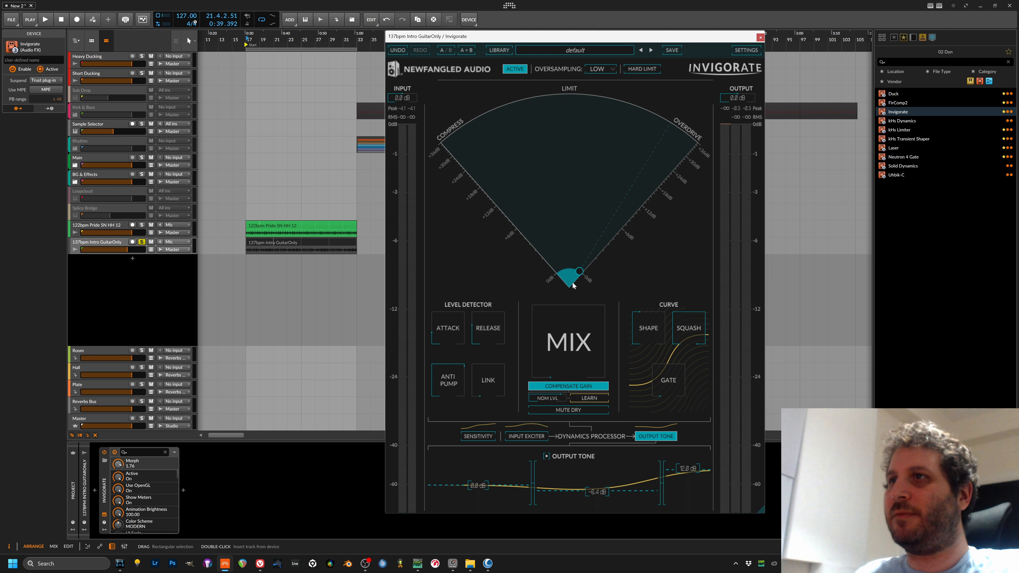
- Play the guitar in pure Limit mode at full gain with Gate at -74, comparing 0% and 100% mix
click(567, 267)
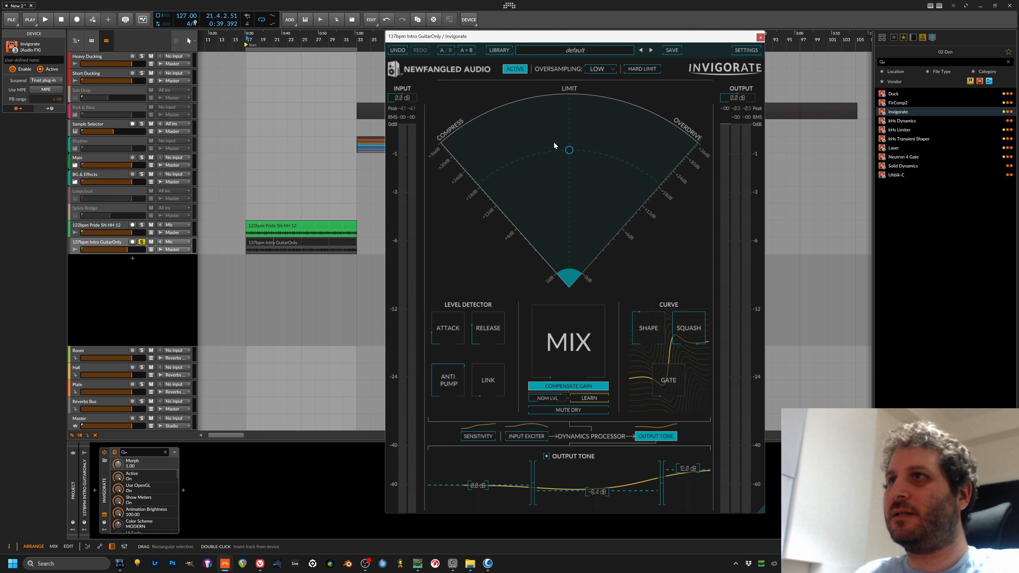
key(space)
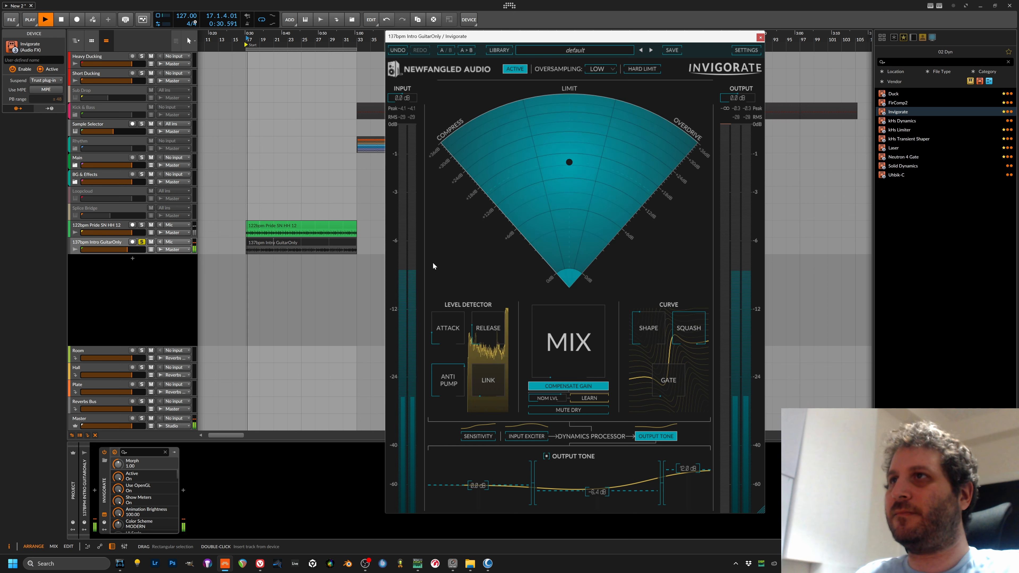
drag(572, 162, 570, 90)
mouse_move(665, 383)
mouse_down()
mouse_move(668, 335)
mouse_move(671, 369)
mouse_up()
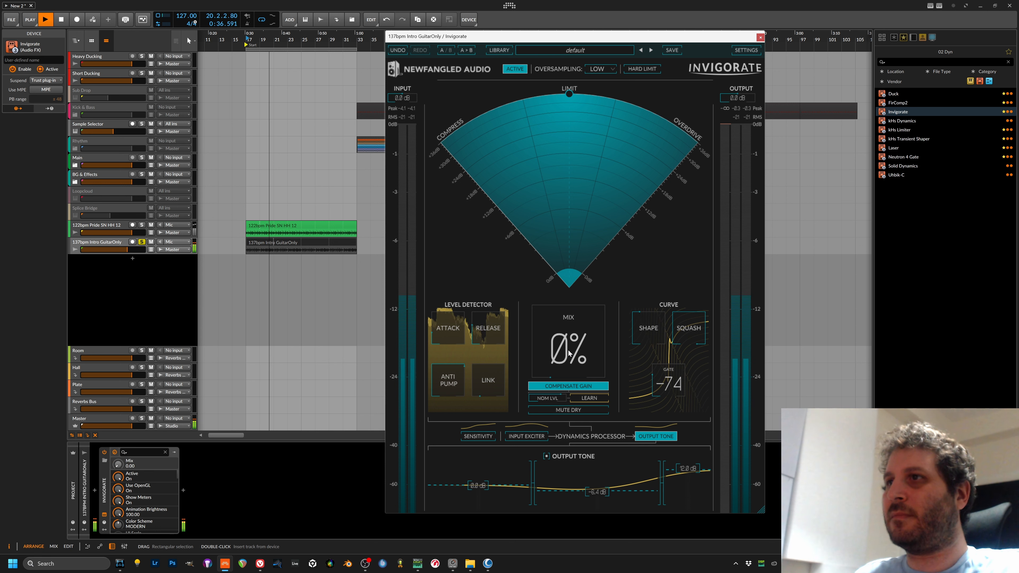
drag(571, 347, 623, 133)
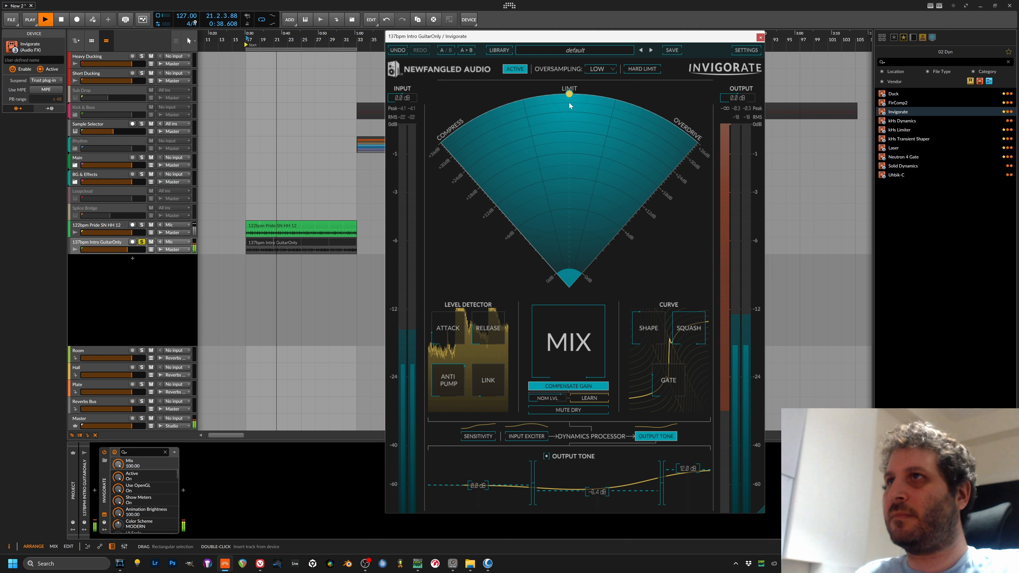
- Lower the Limit gain to a moderate amount and lengthen the attack to about 25
drag(570, 95, 551, 211)
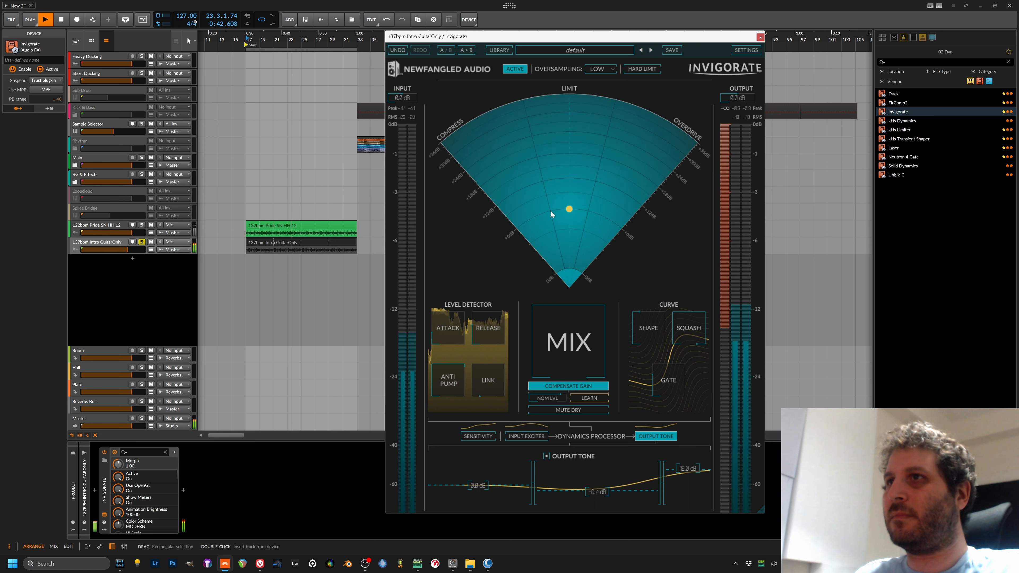
click(453, 330)
drag(453, 330, 447, 254)
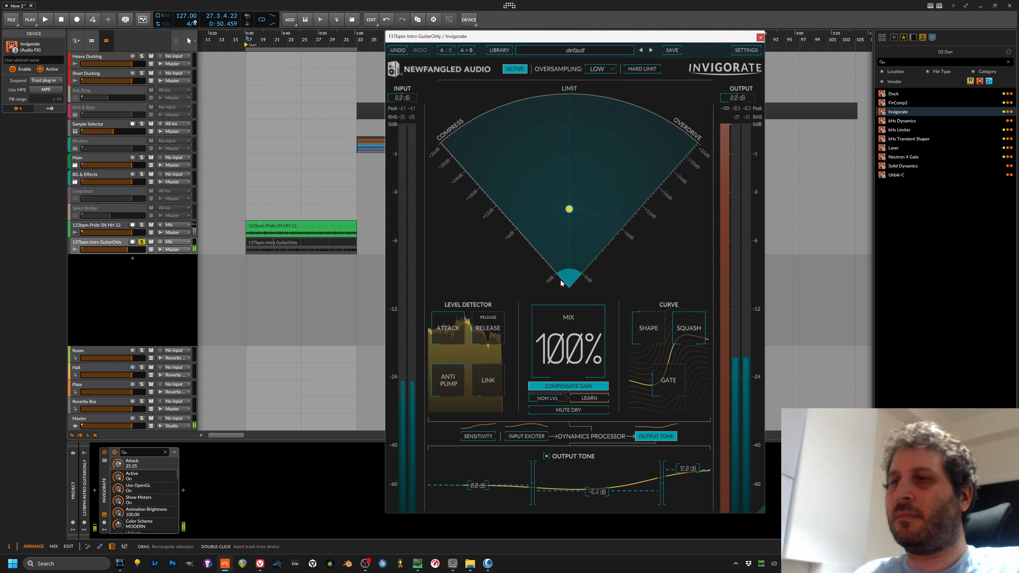
- Move the control point to full Overdrive and raise its gain to about 12 dB while auditioning the guitar
drag(575, 212, 624, 236)
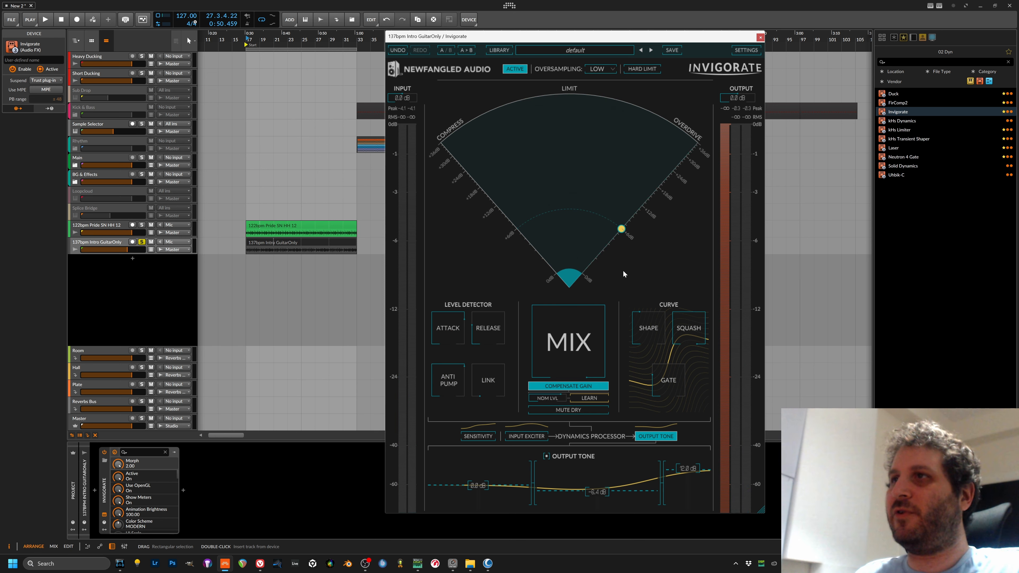
key(space)
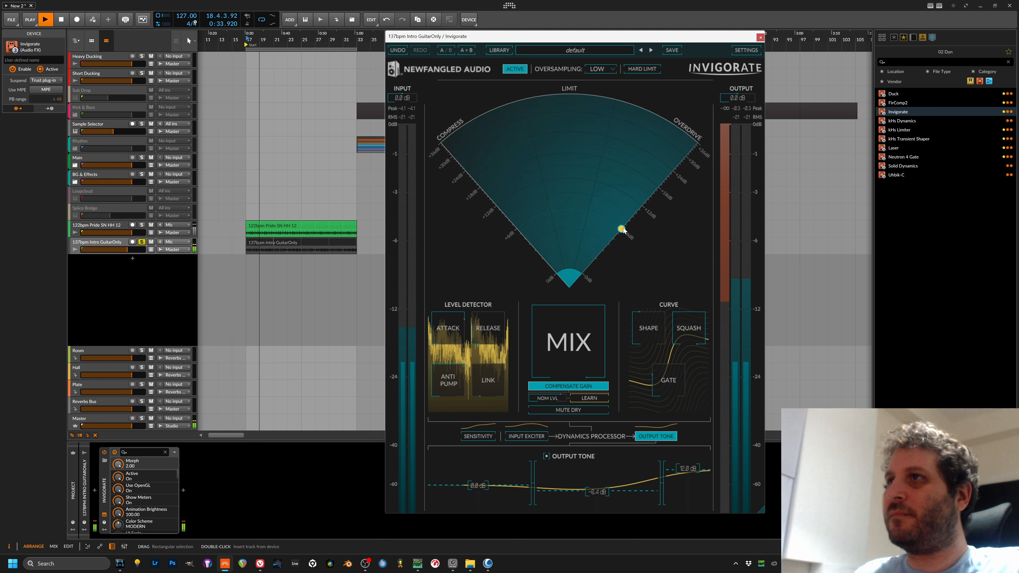
drag(621, 234, 661, 219)
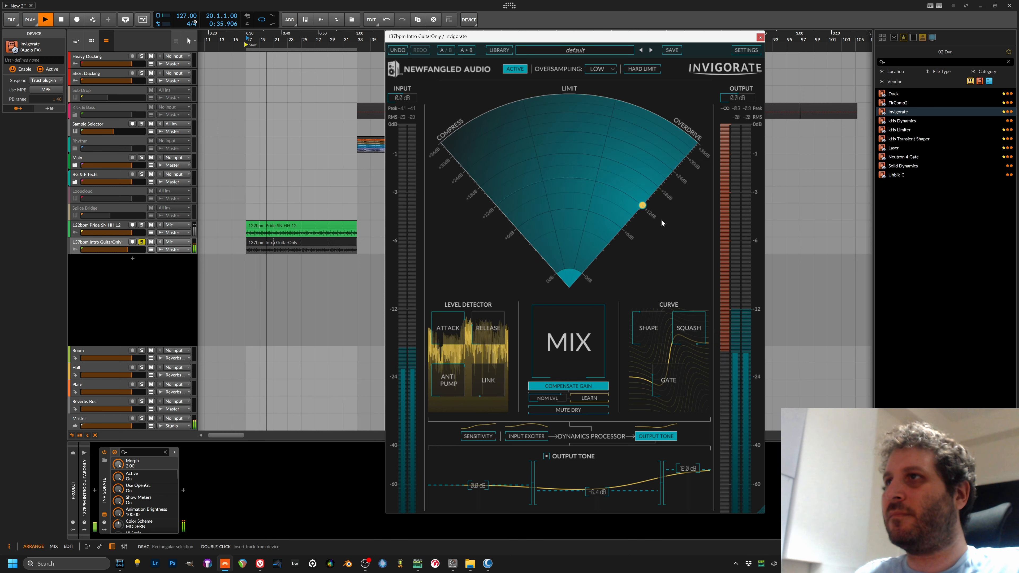
- Adjust the Squash and Shape of the dynamics curve while the guitar plays
drag(689, 331, 682, 389)
drag(659, 338, 662, 324)
double_click(662, 325)
- Reduce the output tone's high band to 1.5 dB and compare the guitar with Hard Limit on and off
drag(694, 470, 698, 484)
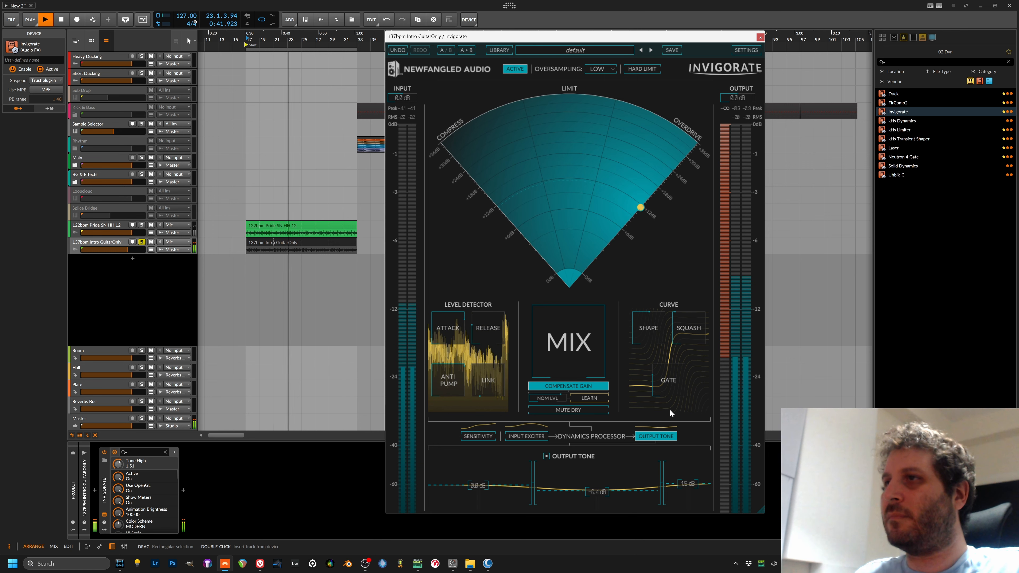
drag(701, 327, 696, 269)
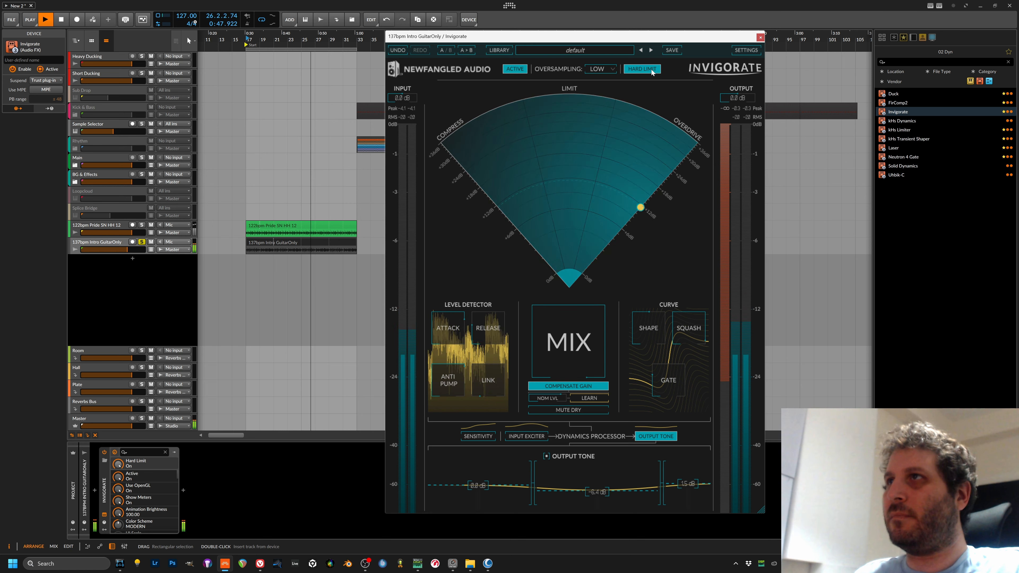
key(space)
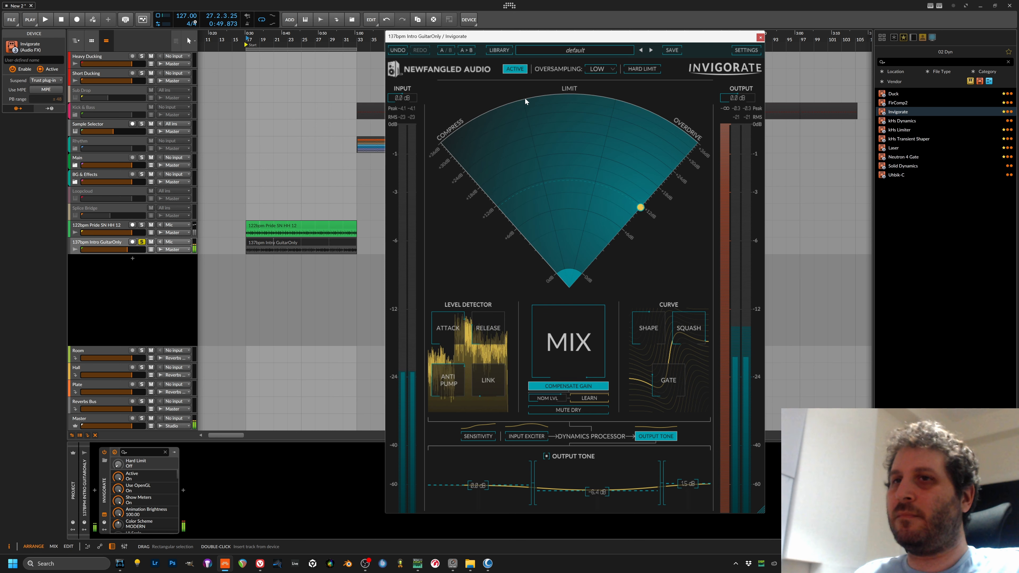
- Move the Invigorate device to the 122bpm Pride SN HH 12 track, solo that track instead of the guitar, and play it
drag(107, 493, 128, 231)
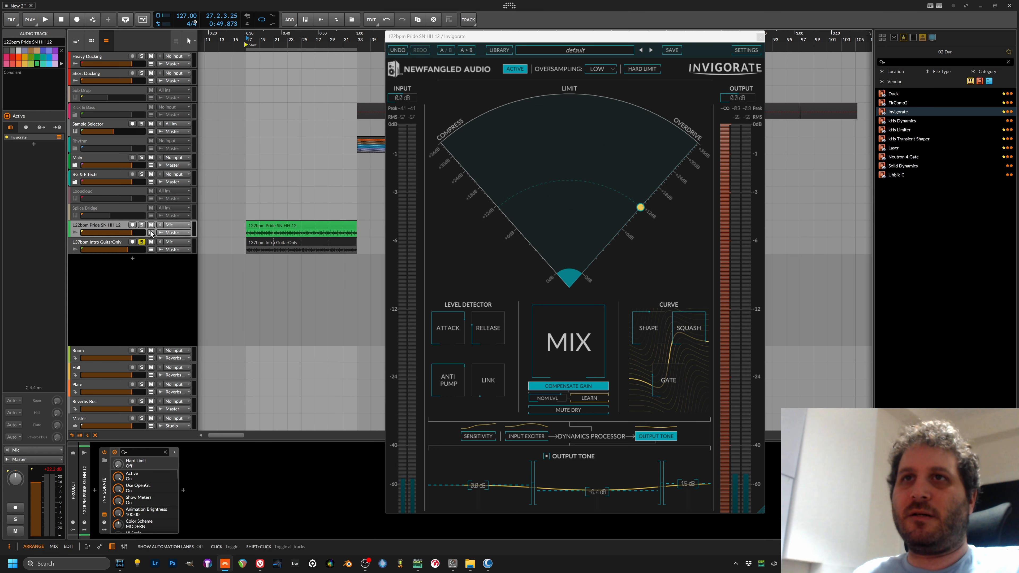
click(142, 226)
click(144, 243)
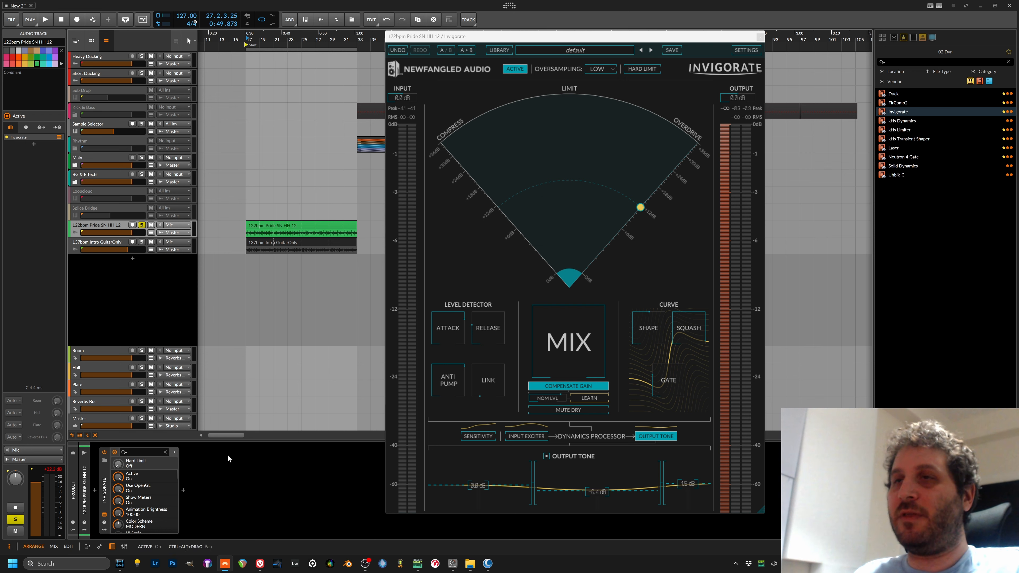
key(space)
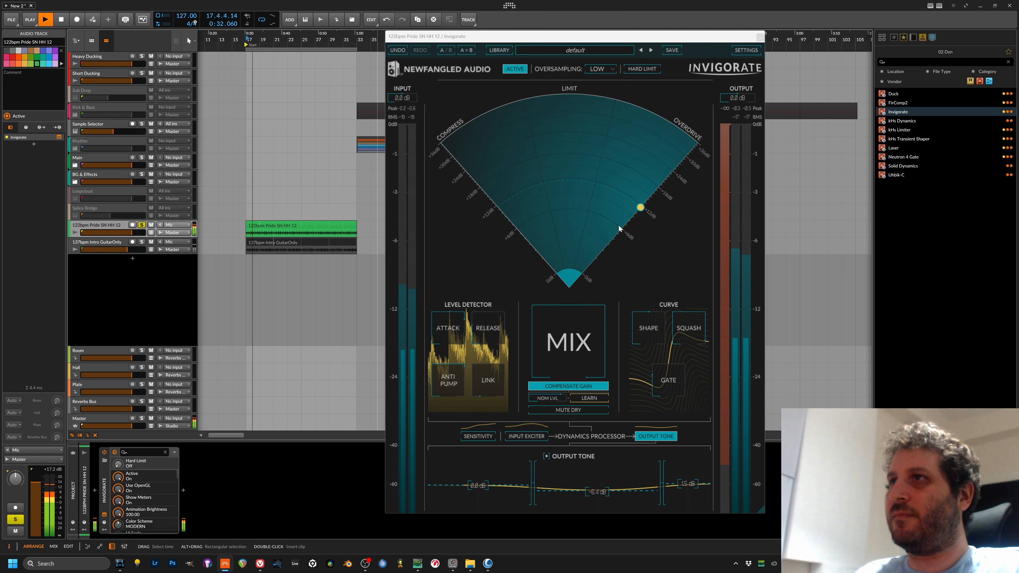
- Sweep the control point through Limit to full Overdrive on the drums and set the nominal level to about -19
drag(640, 208, 556, 163)
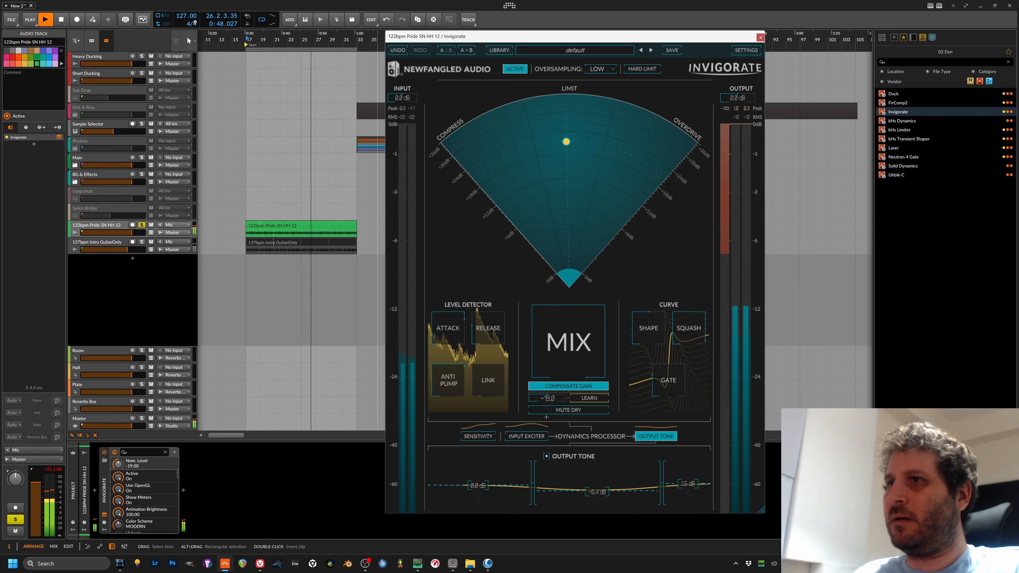
drag(560, 401, 544, 419)
drag(570, 155, 669, 192)
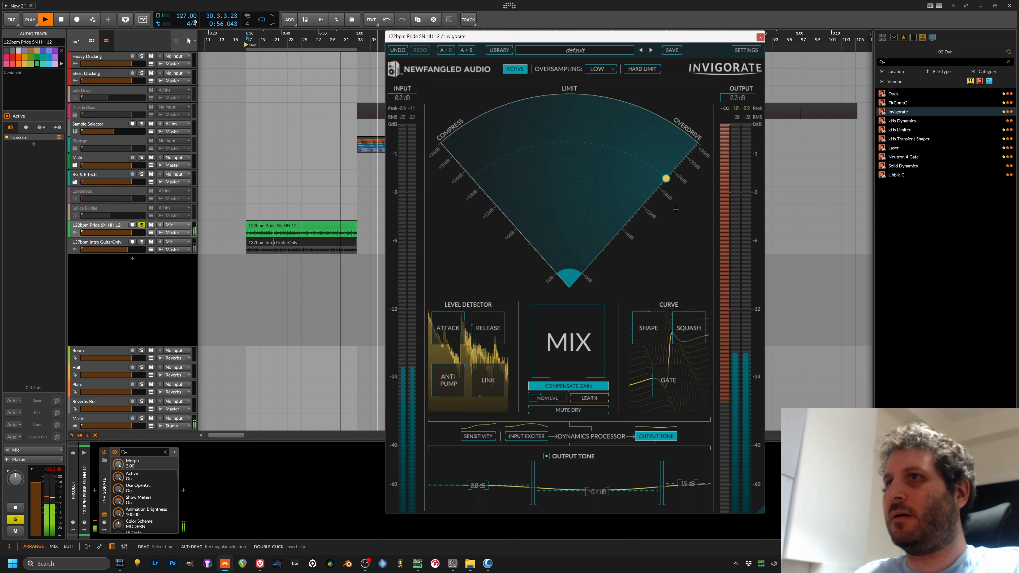
- Adjust the level detector's Attack and set Anti Pump to about 67 while the drums play
mouse_move(449, 333)
drag(448, 334, 487, 292)
drag(448, 363, 449, 386)
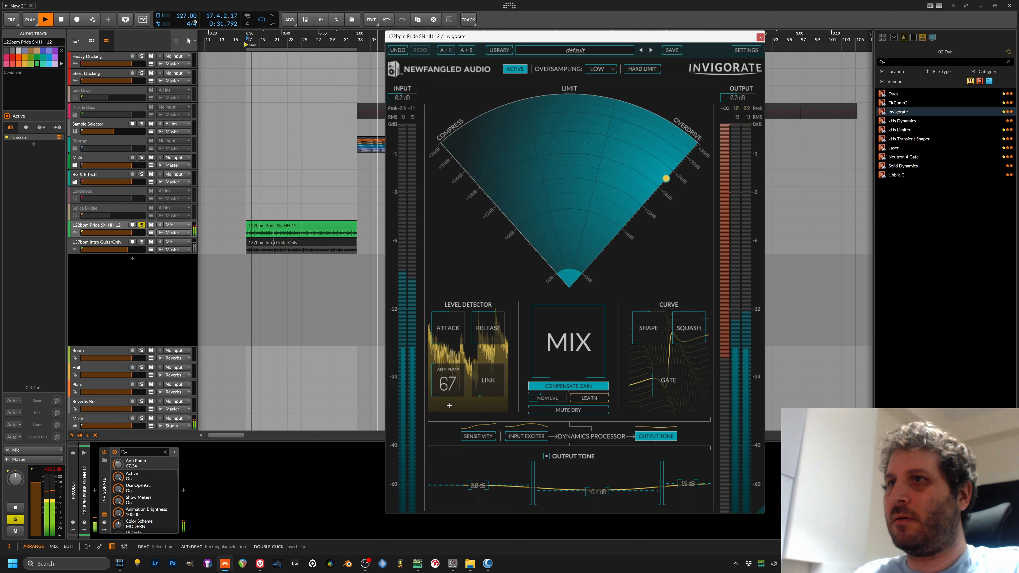
- Adjust the curve's Gate and Squash and set Shape to about 66 for the drums
mouse_move(590, 376)
drag(664, 379, 664, 394)
drag(689, 329, 689, 380)
mouse_move(656, 336)
mouse_down()
mouse_move(658, 373)
mouse_move(662, 296)
mouse_move(663, 318)
mouse_up()
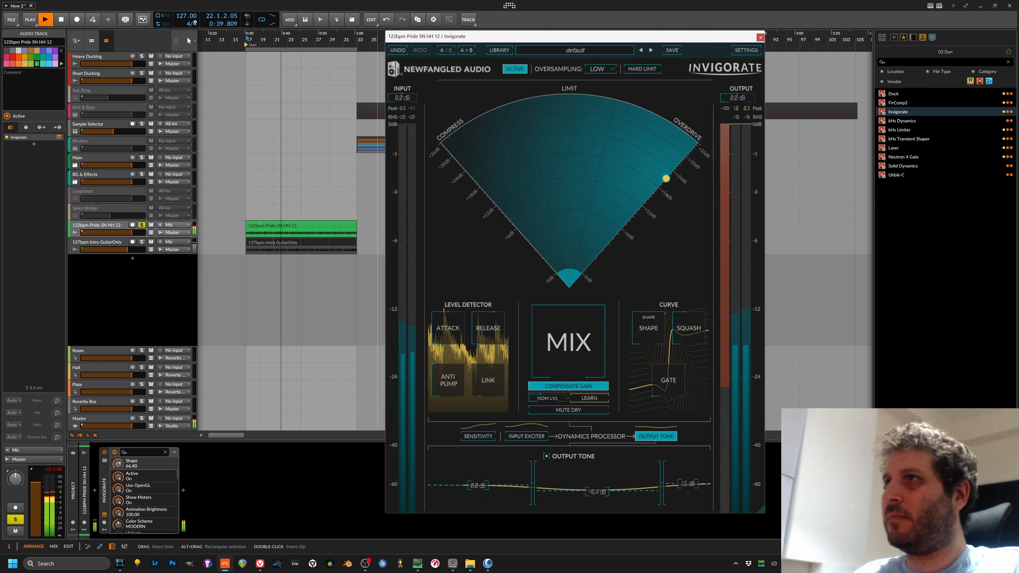
- Move the control point between Compress and Limit at Morph 0.69, stop playback and close the plug-in window
drag(665, 179, 548, 197)
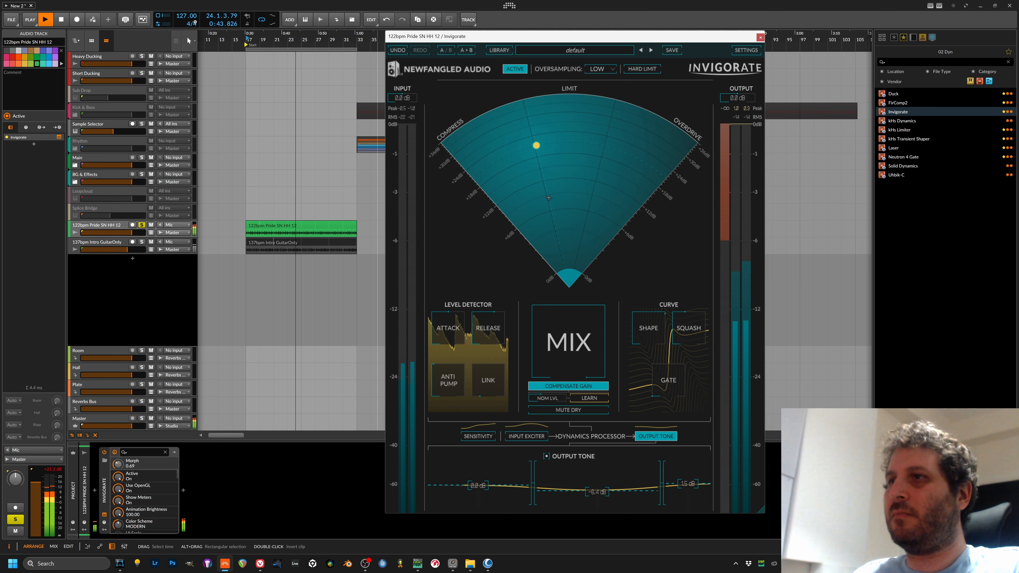
key(space)
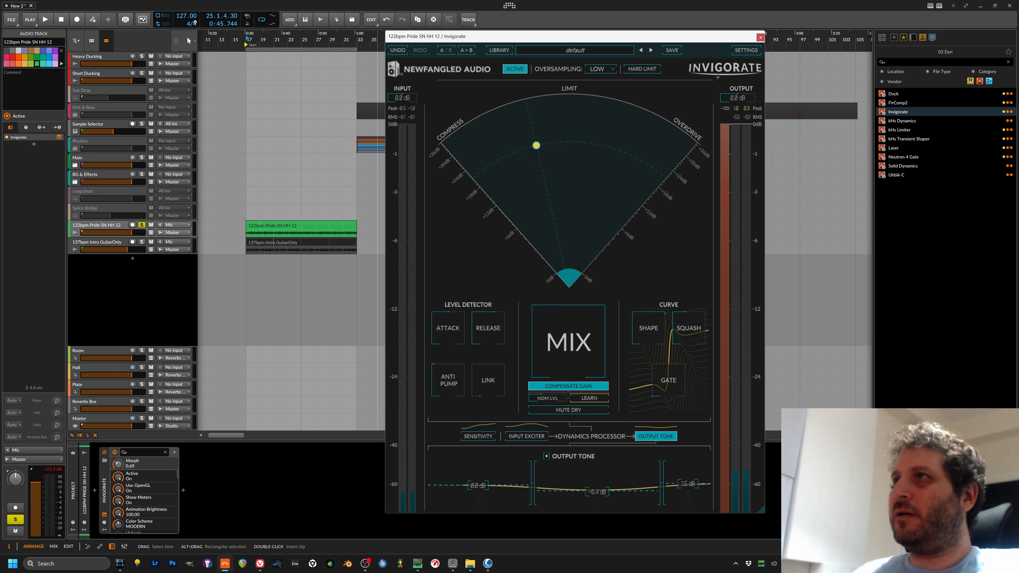
click(760, 36)
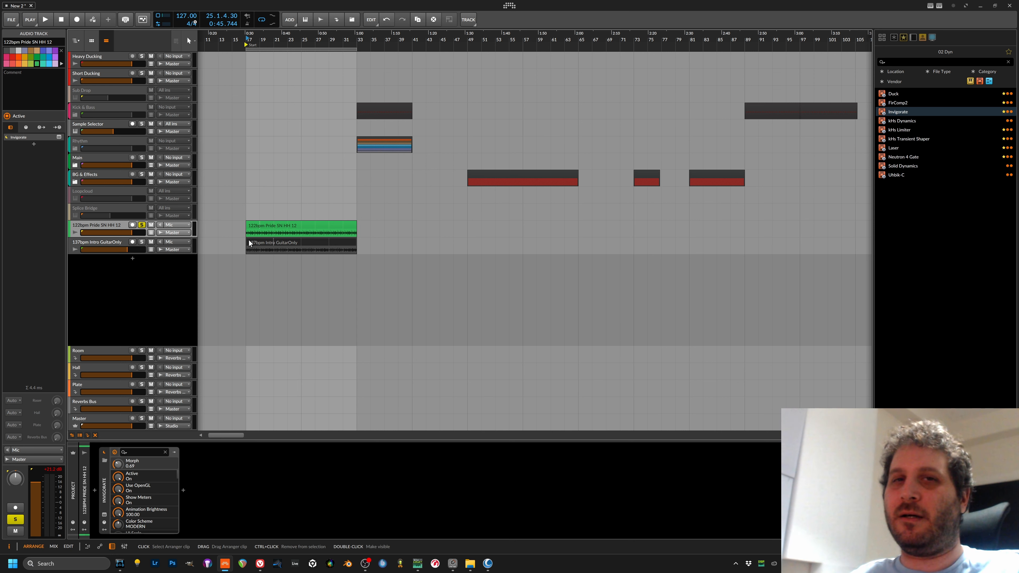
drag(250, 251, 334, 243)
drag(357, 198, 306, 211)
click(304, 211)
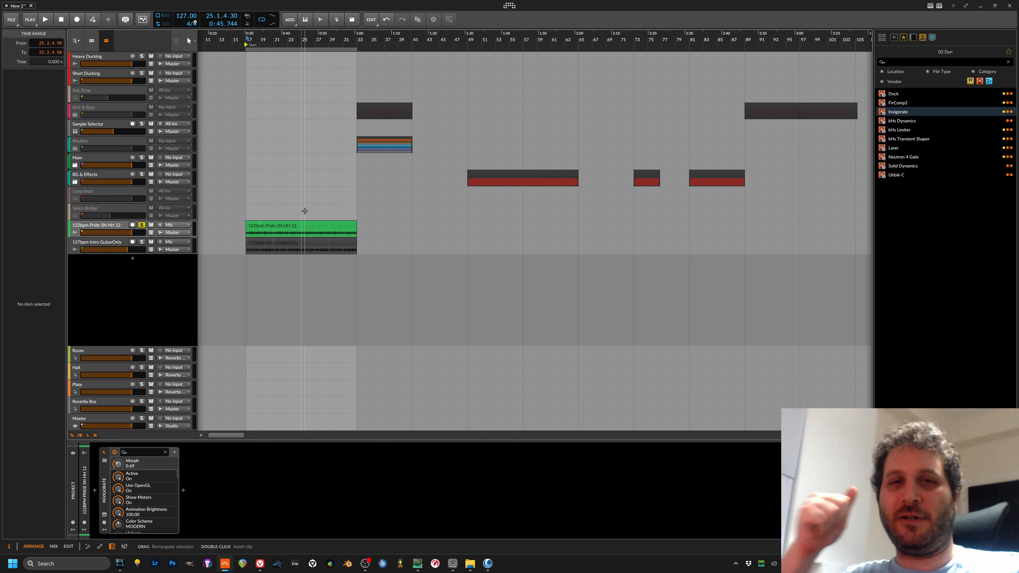